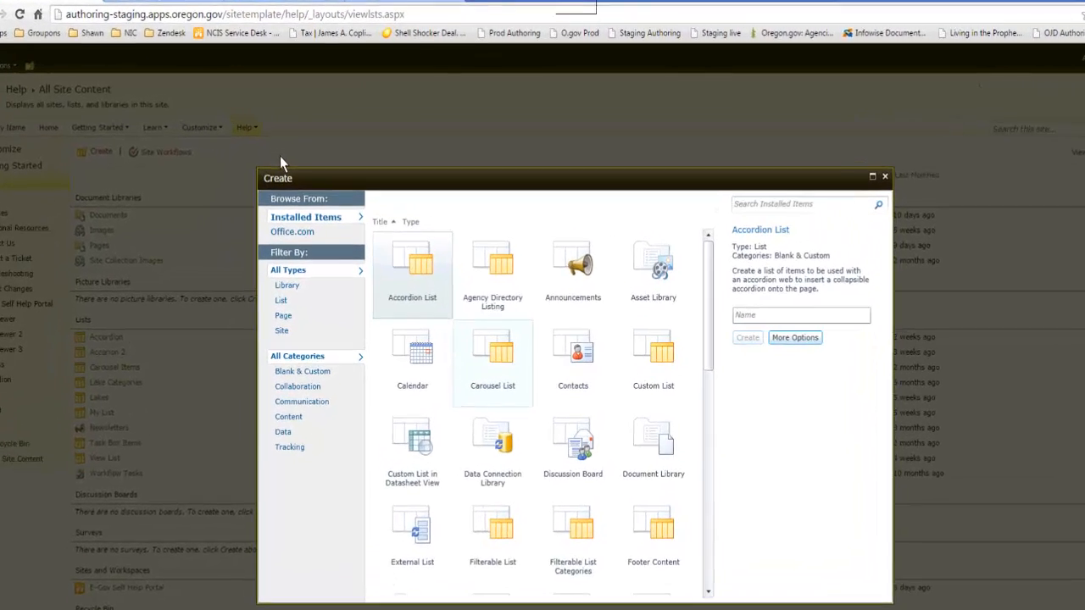
Create a new list named "Accordion 3" from the Accordion List template.
left_click(421, 298)
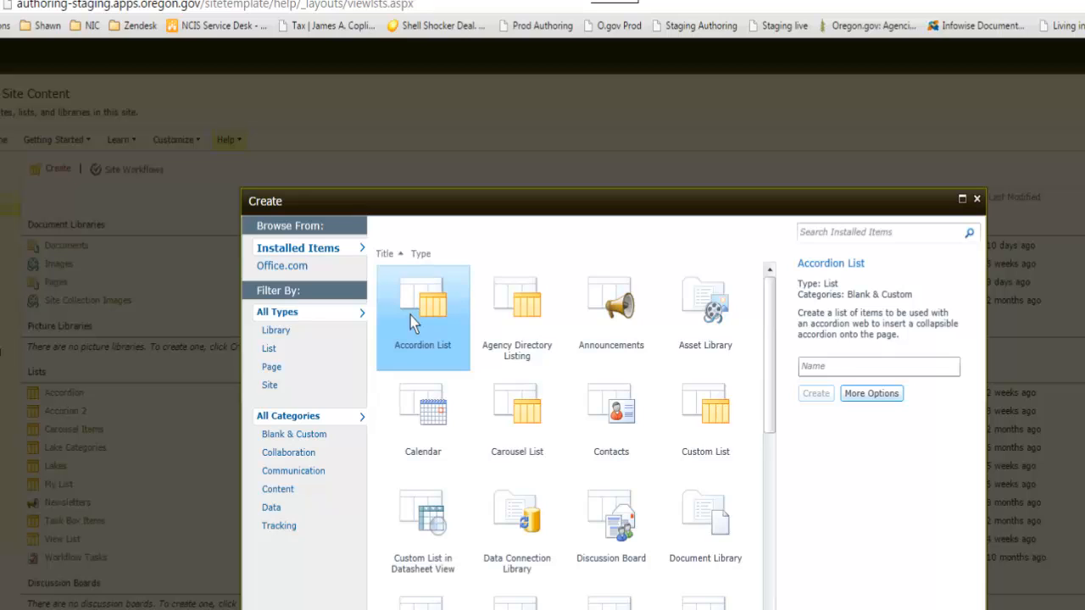
left_click(860, 371)
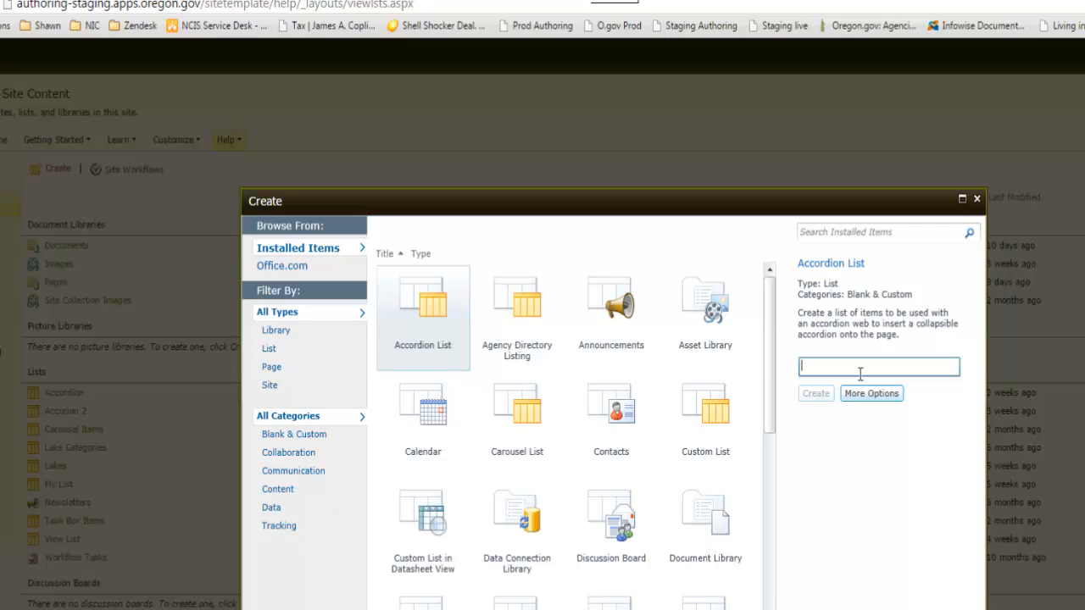
type("Accordion 3")
left_click(816, 394)
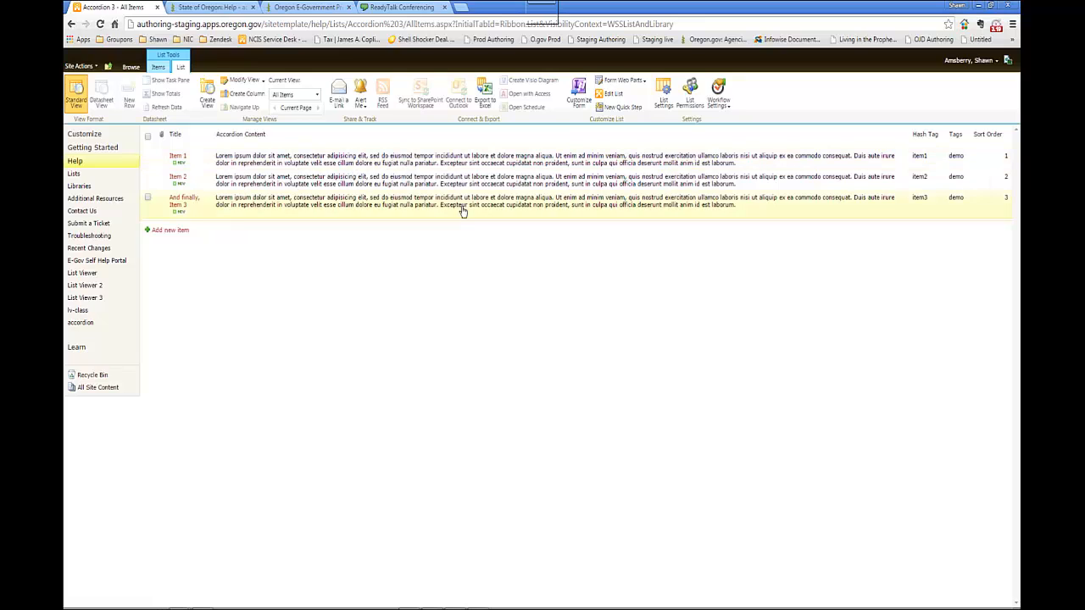
Start a new item in the Accordion 3 list and give it the title "Sample title".
mouse_move(954, 125)
left_mouse_down()
mouse_move(928, 171)
mouse_move(984, 185)
mouse_move(951, 127)
left_mouse_up()
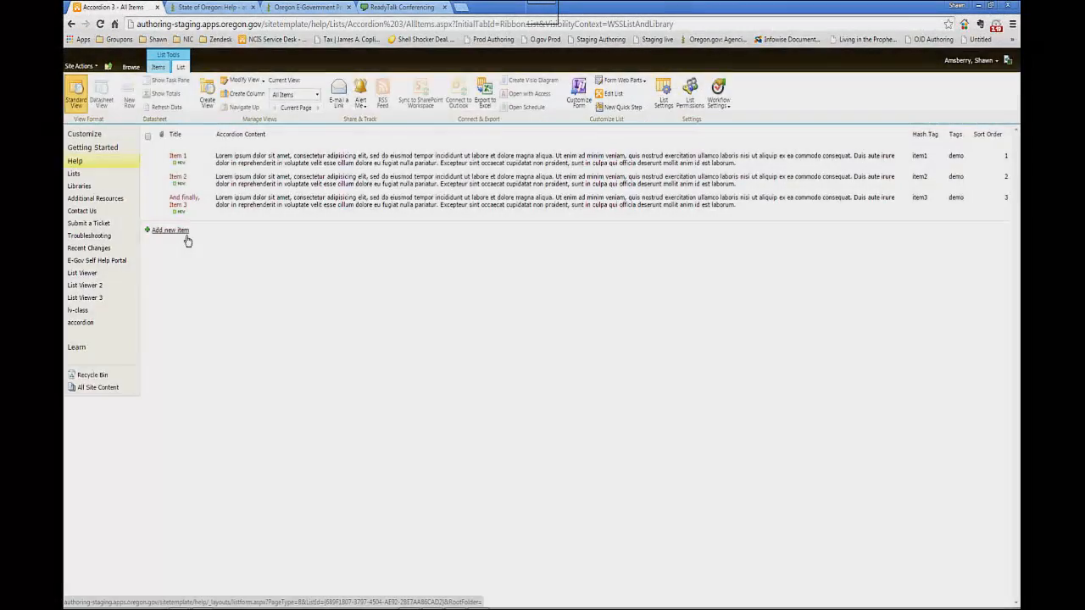
left_click(186, 236)
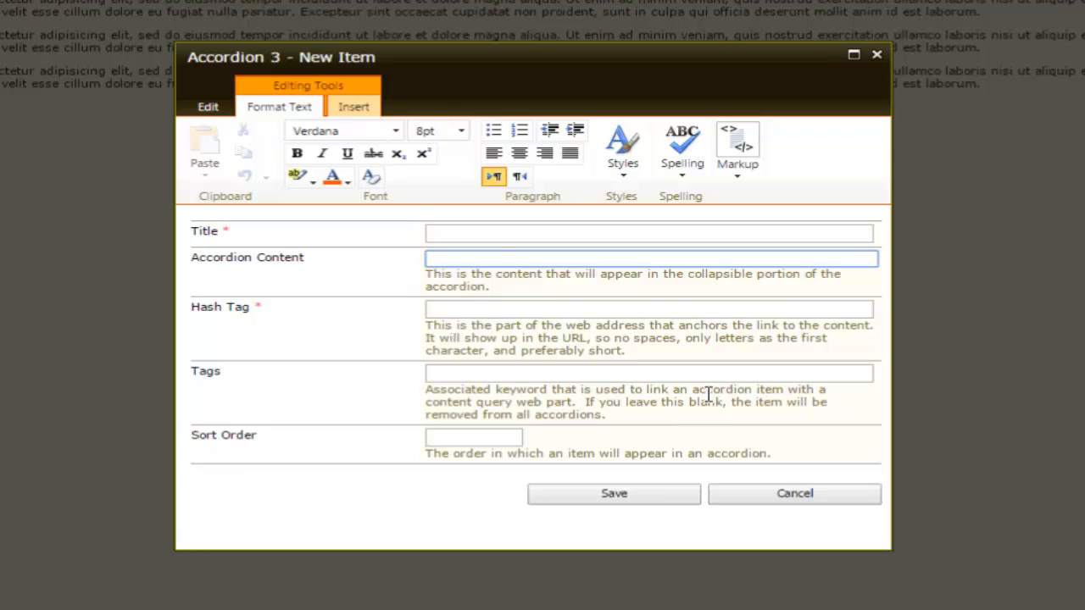
left_click(511, 238)
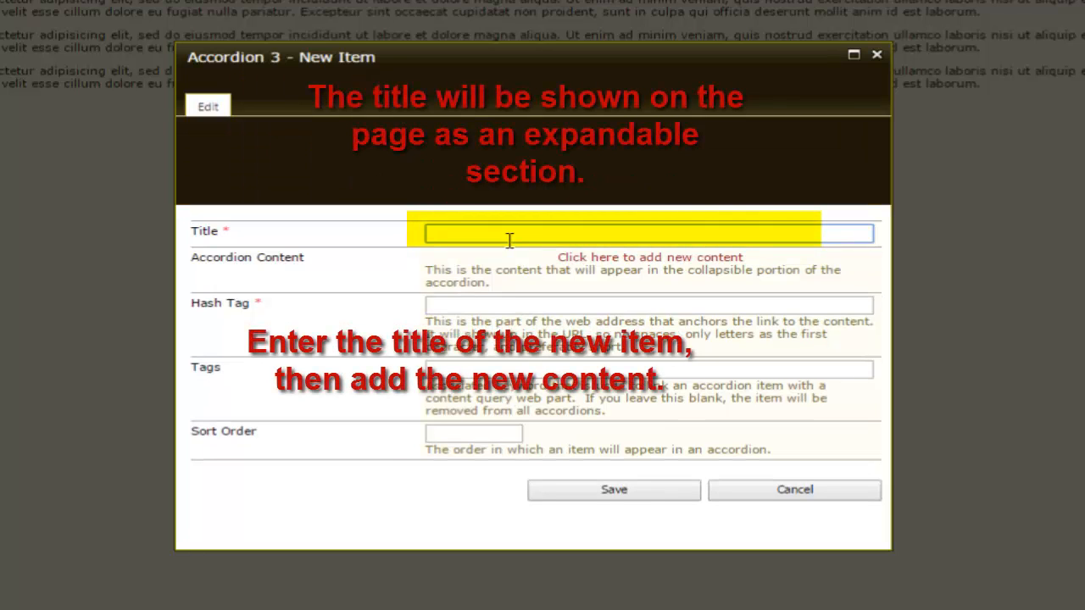
type("Sample title")
key("Tab")
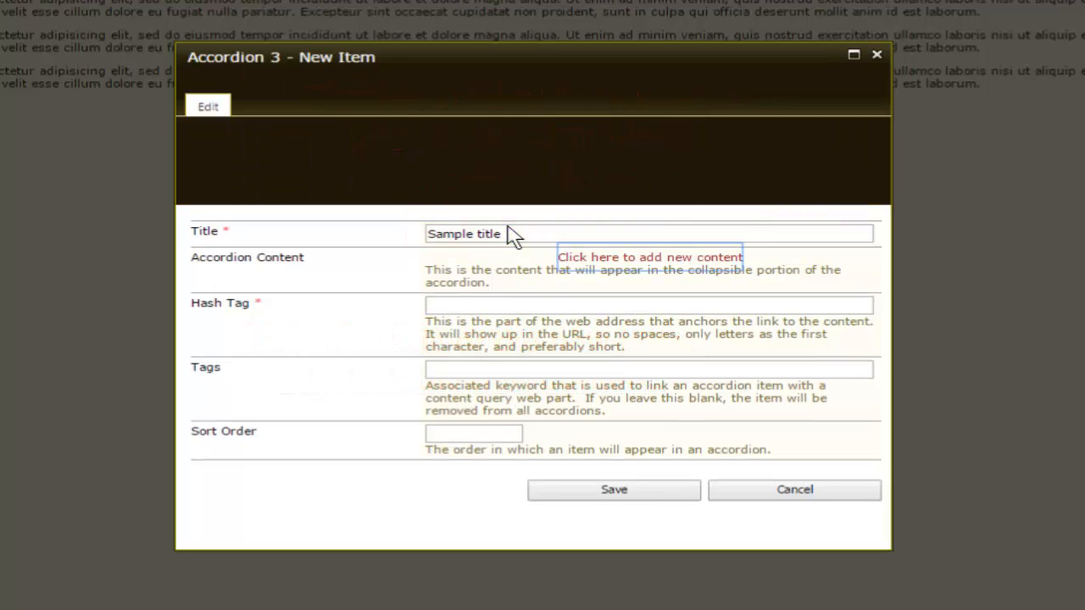
Fill the new item's Accordion Content with a copy of the Hash Tag field's description text.
left_click(691, 269)
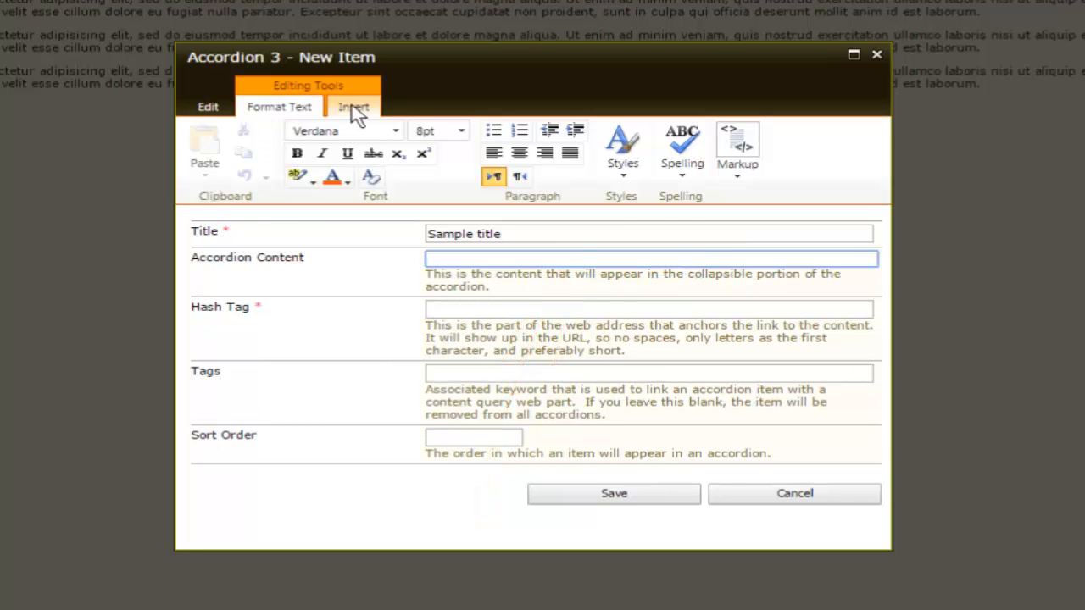
left_click_drag(625, 351, 427, 325)
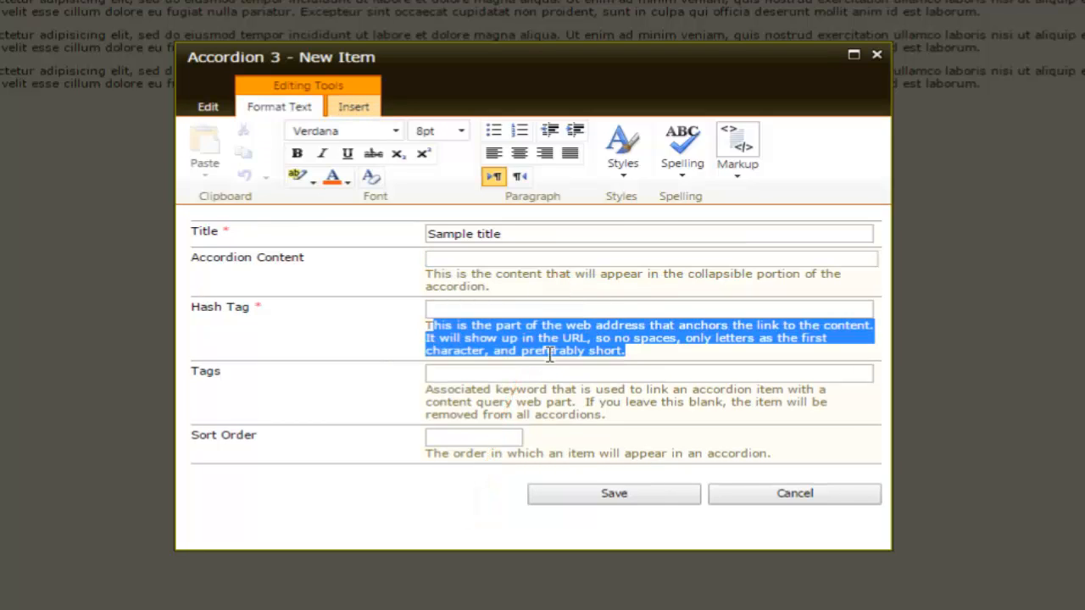
left_click_drag(550, 354, 427, 325)
key("ctrl+c")
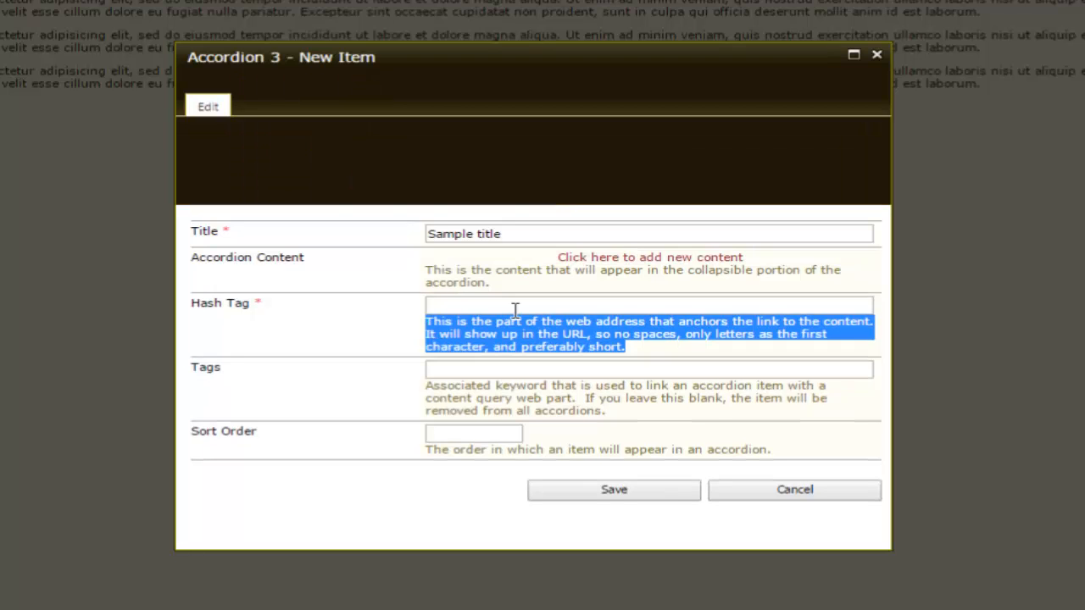
left_click(532, 258)
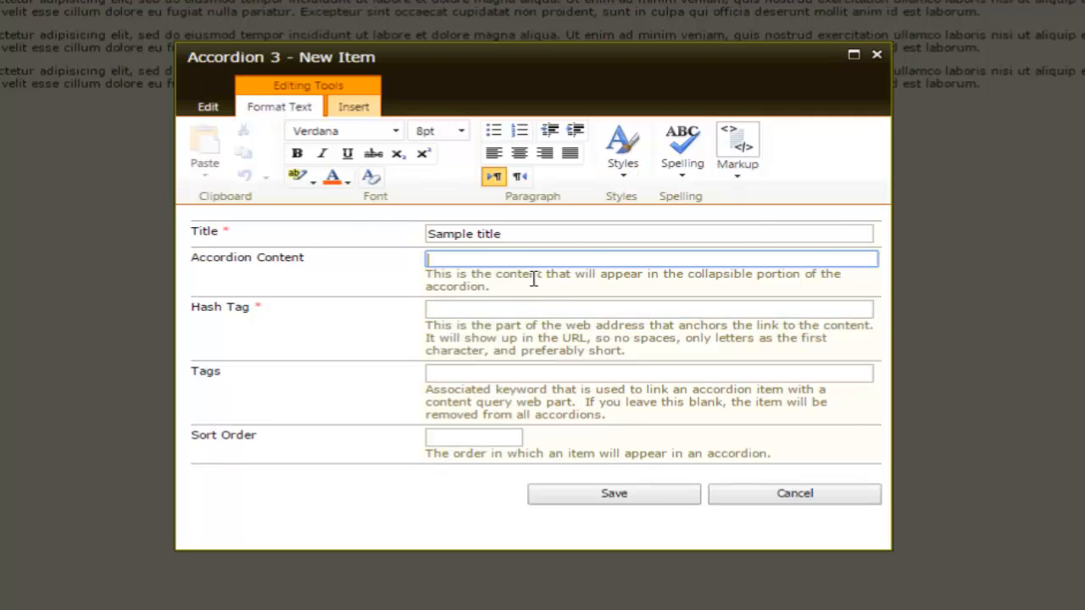
key("ctrl+v")
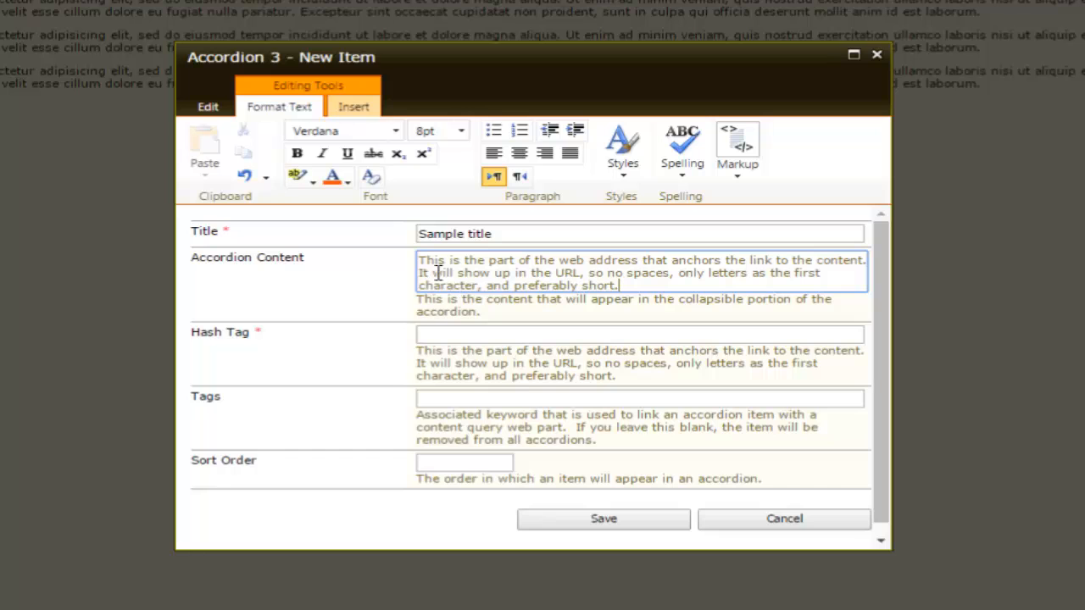
left_click_drag(419, 262, 702, 290)
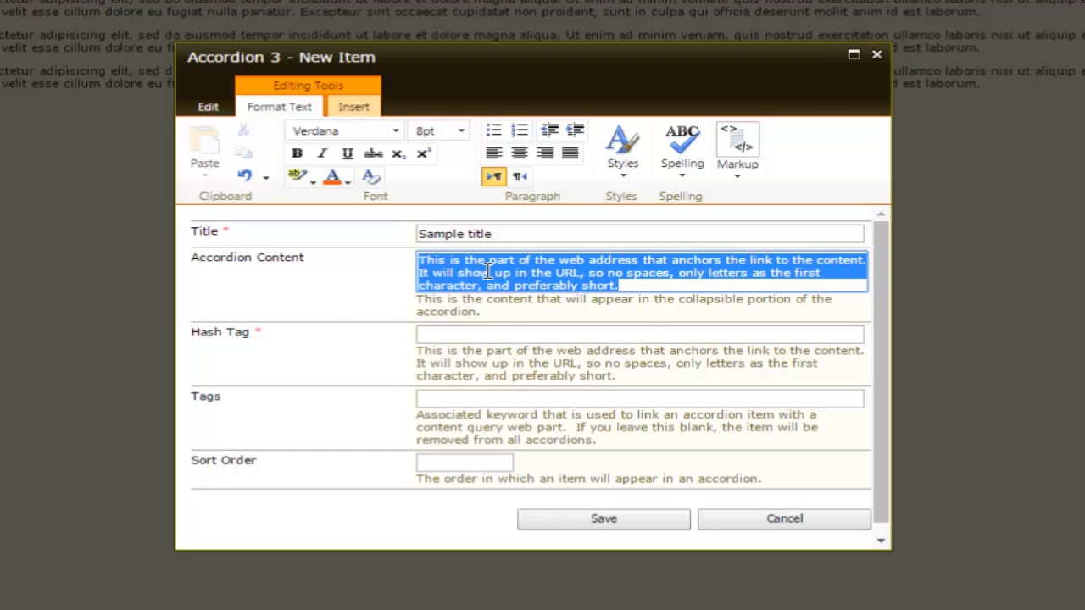
left_click(658, 290)
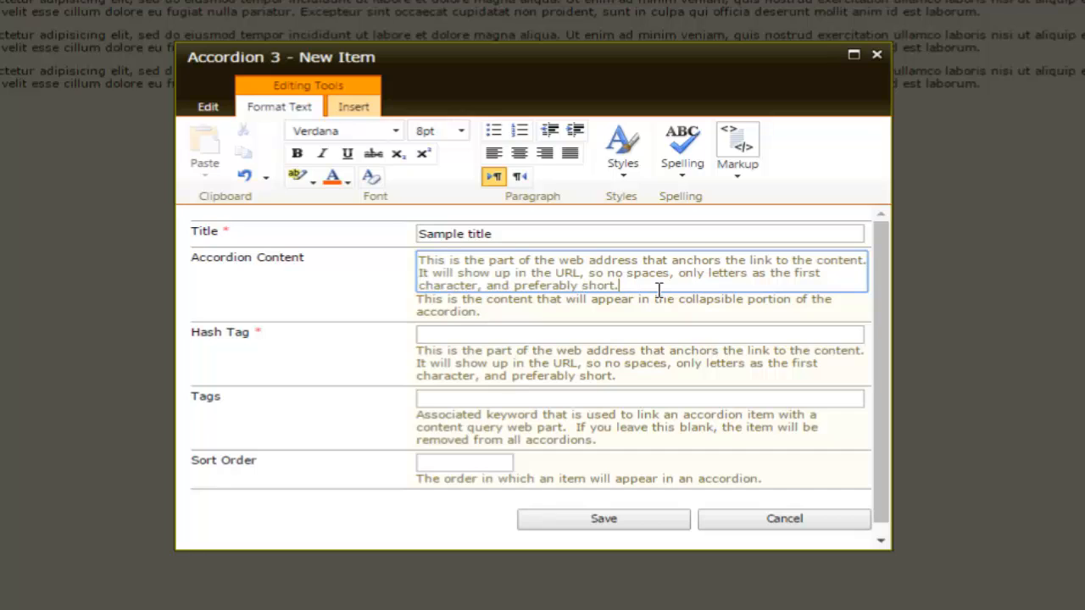
Examine the insert and text formatting options available for the accordion content, including reusable content and picture sources.
left_click(373, 108)
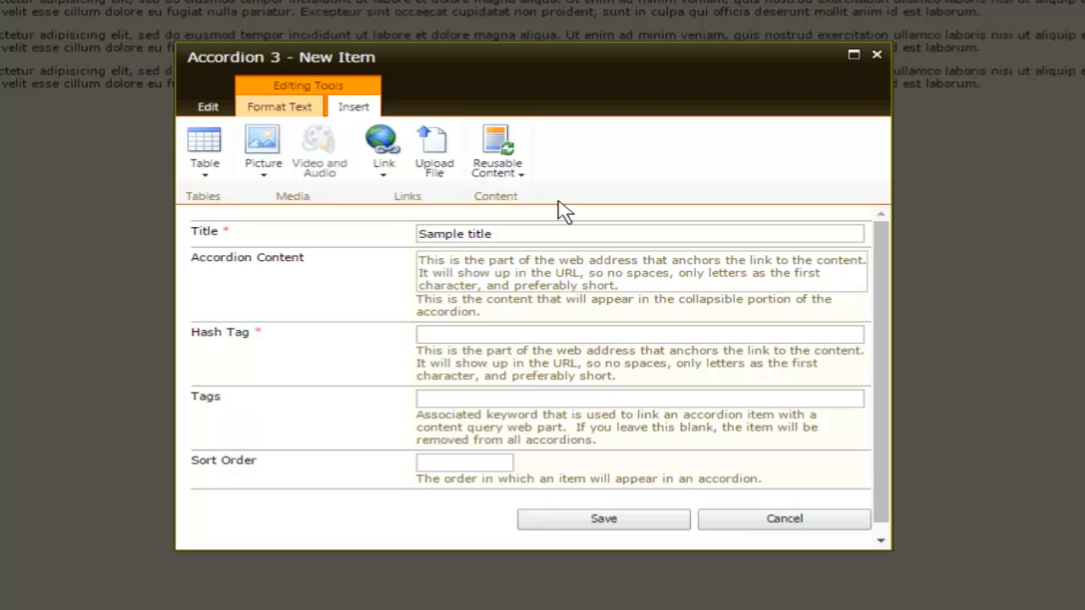
left_click(658, 295)
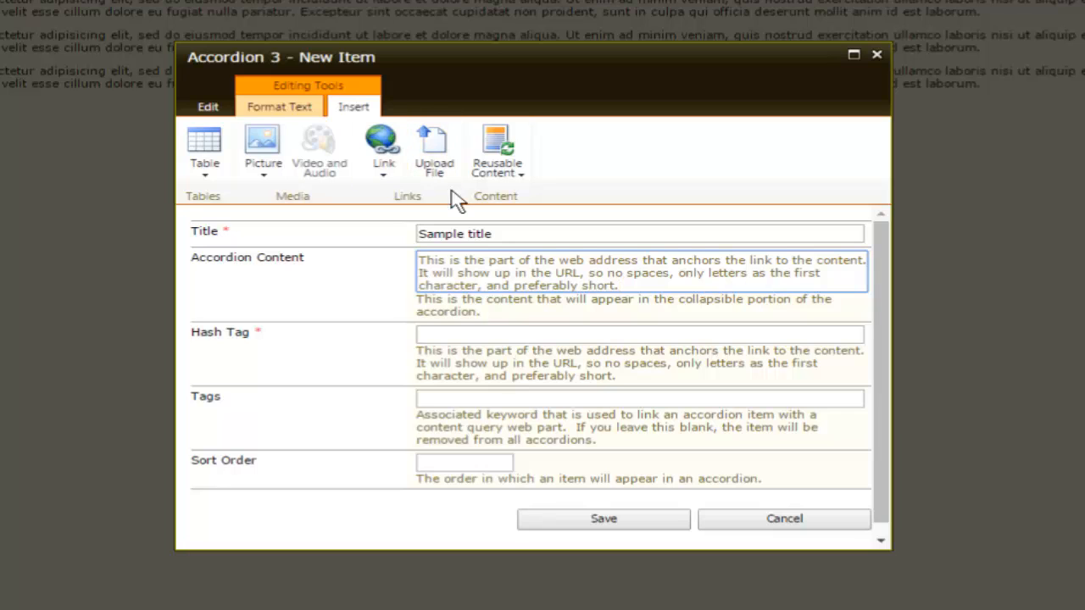
left_click(509, 173)
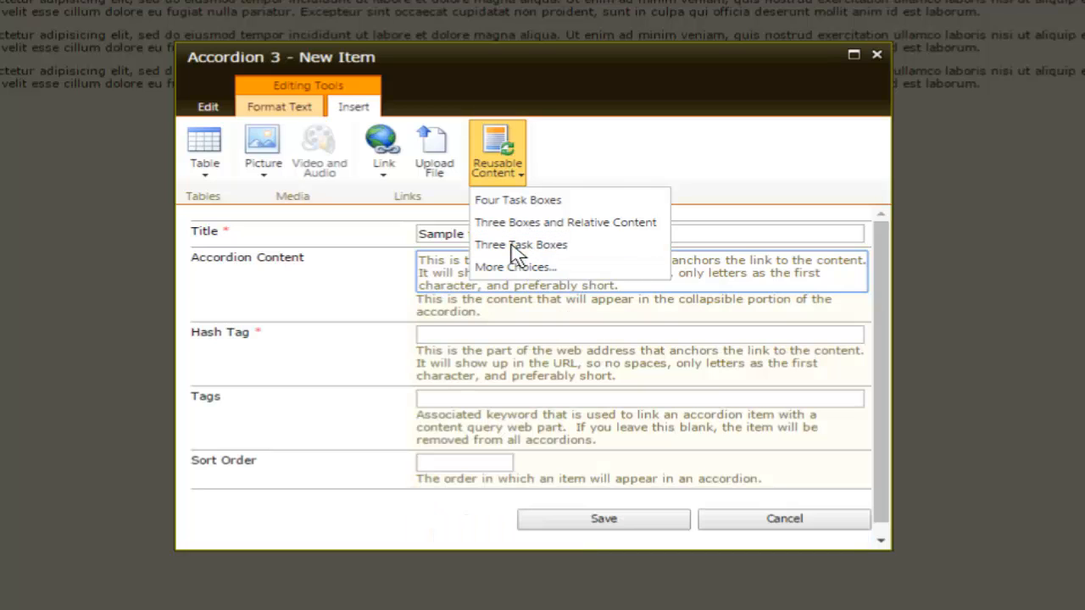
left_click(625, 172)
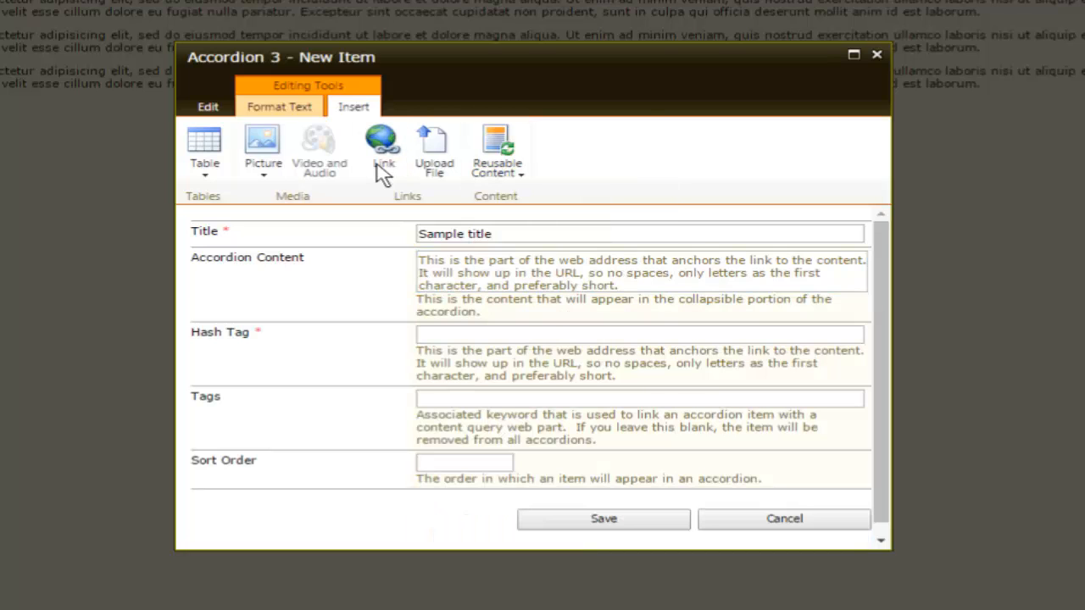
left_click_drag(620, 287, 543, 287)
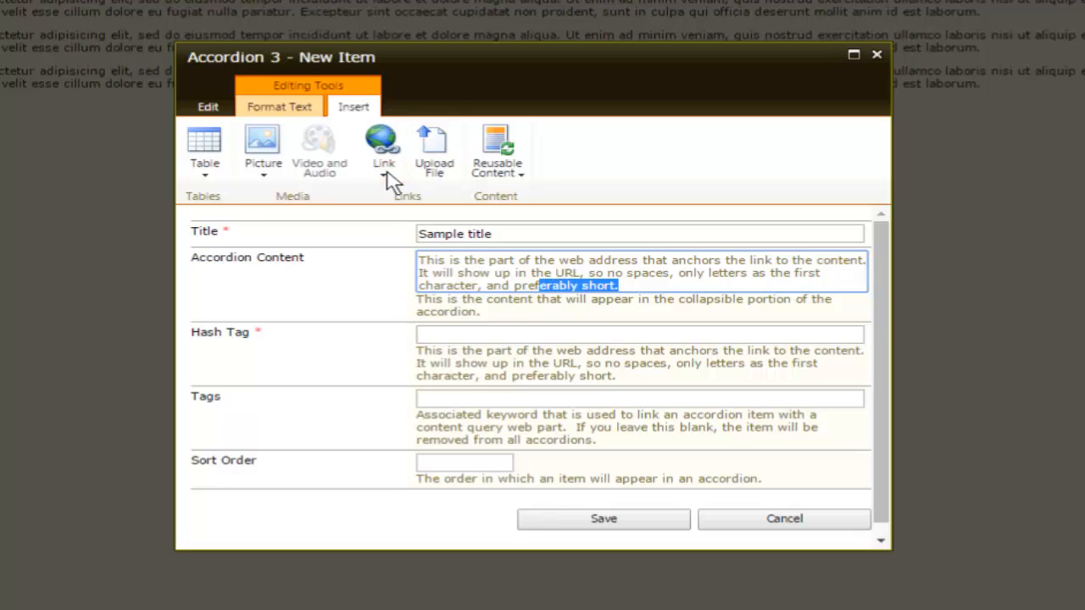
left_click(245, 178)
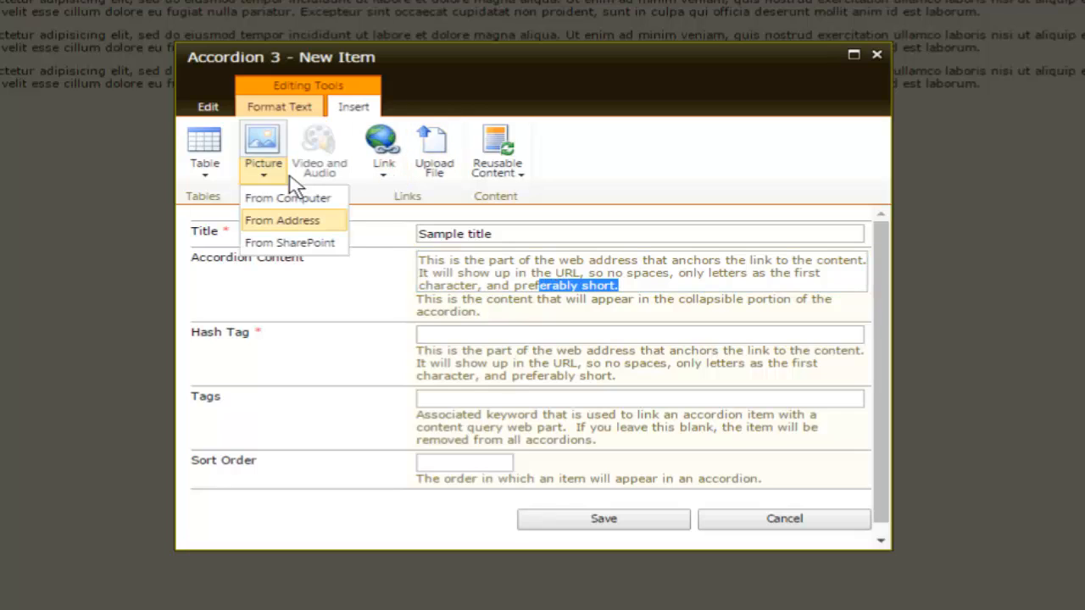
left_click(287, 107)
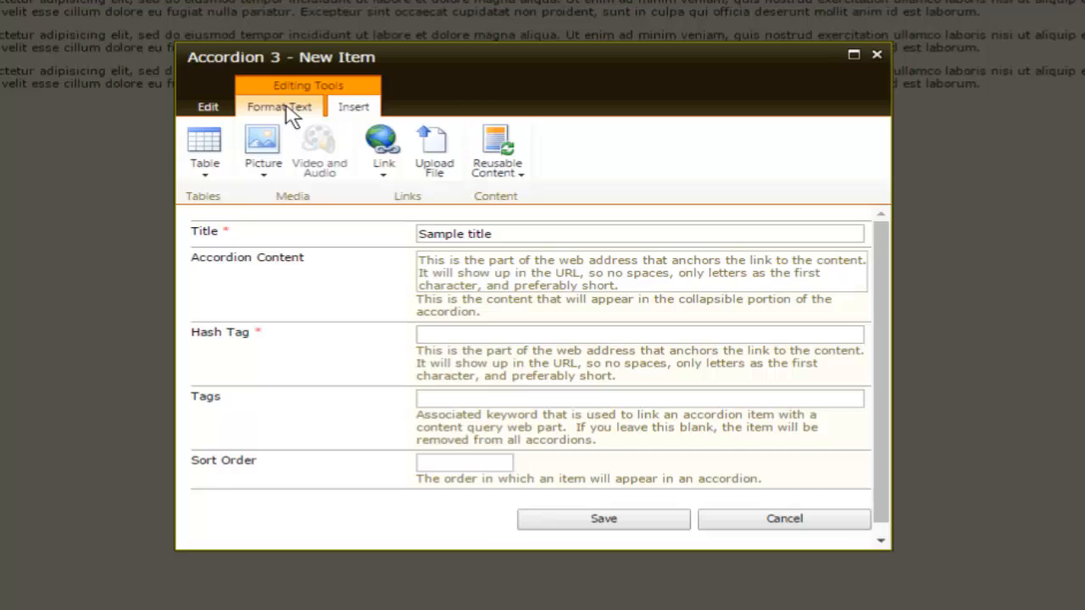
left_click(288, 110)
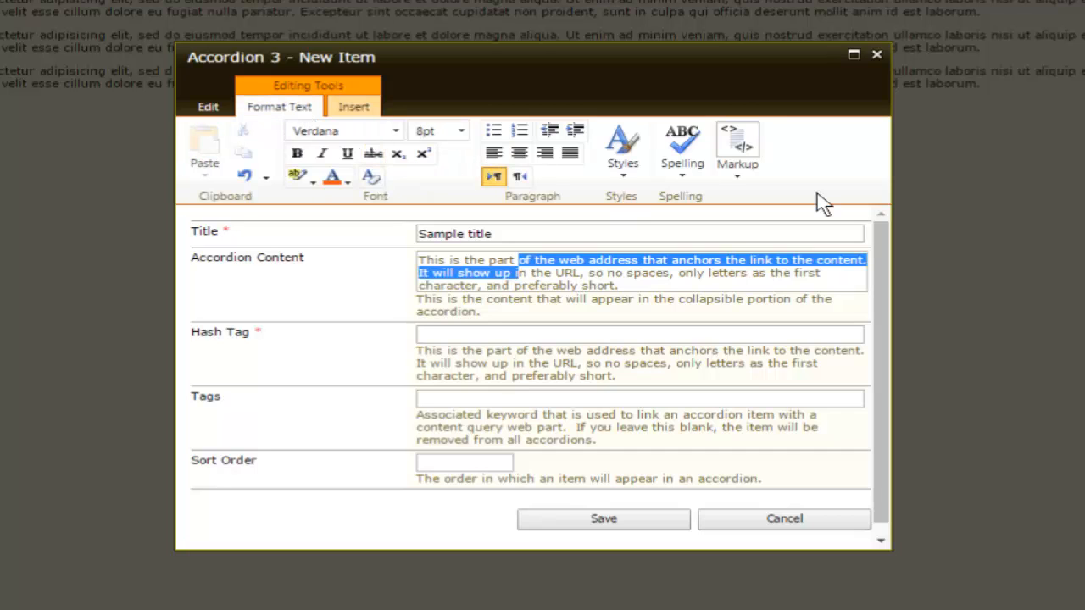
Set the item's hash tag to "one" and its tags to "blue, common, dark".
left_click(495, 338)
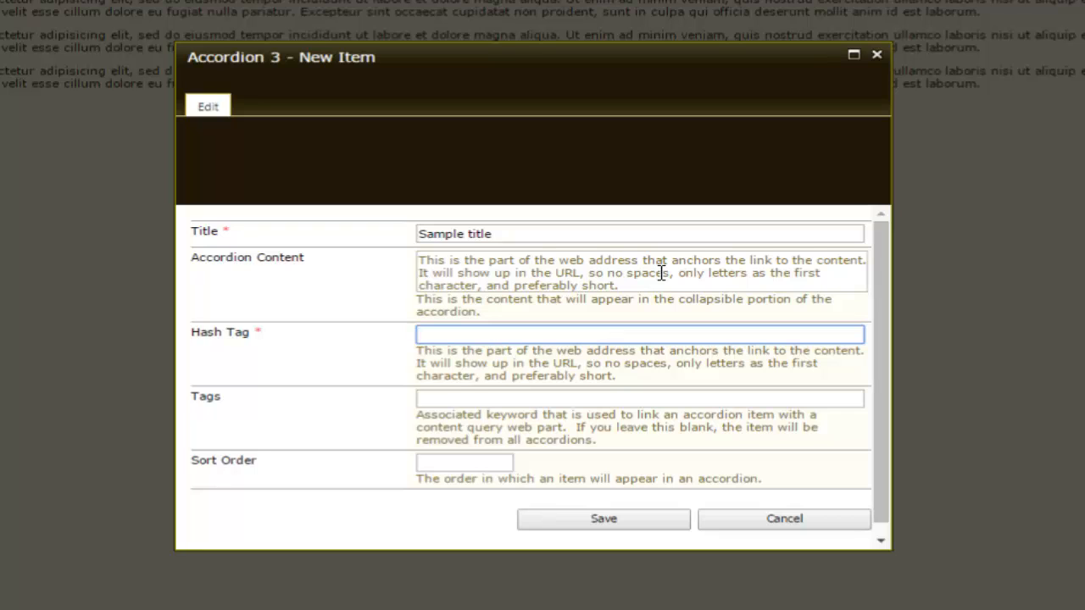
left_click_drag(623, 289, 419, 261)
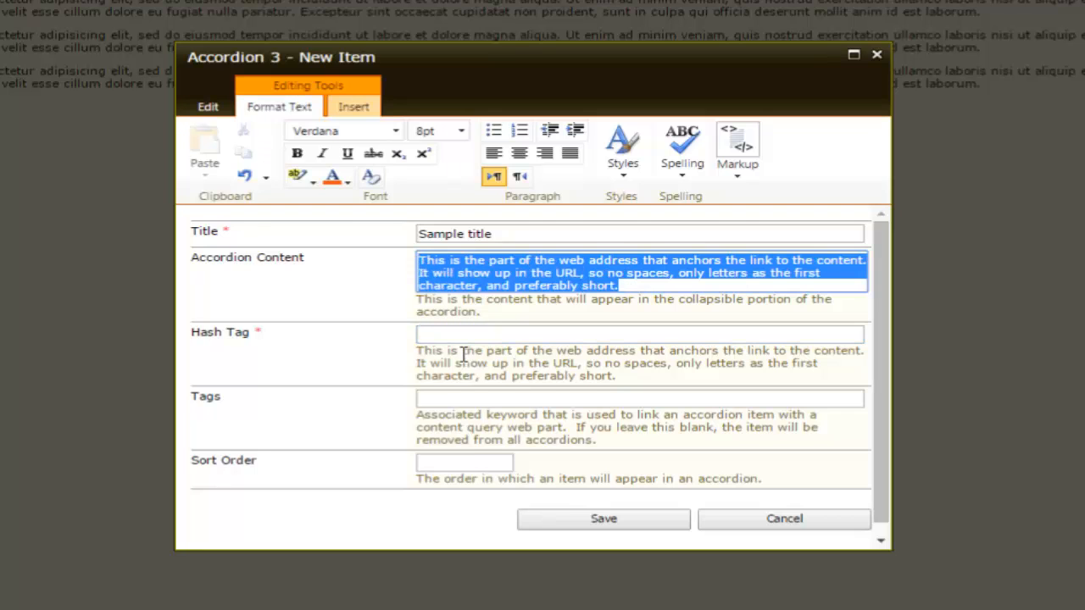
left_click(463, 354)
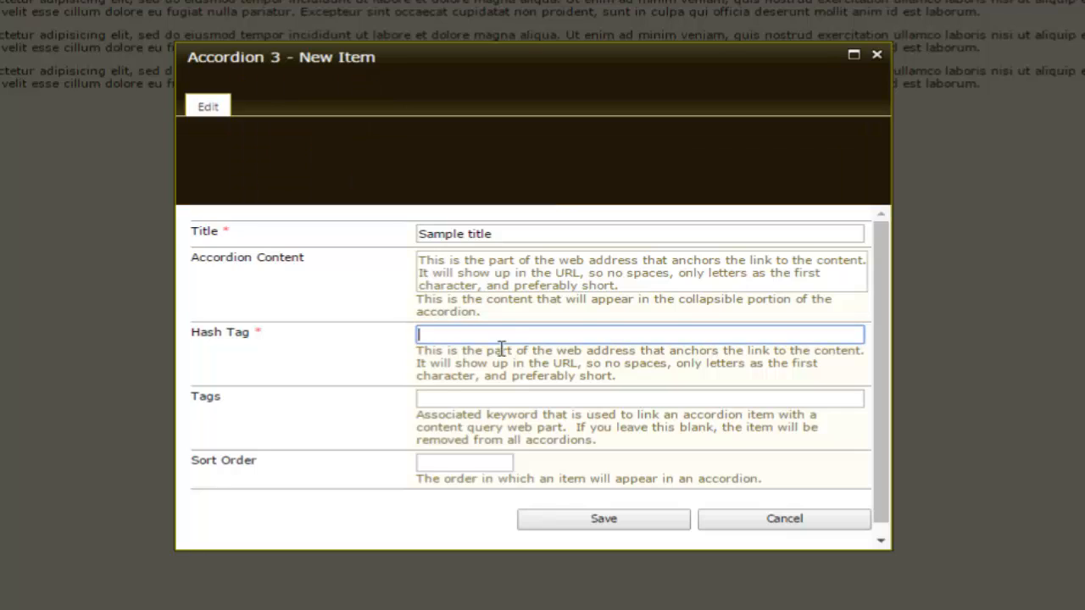
type("one")
left_click(497, 400)
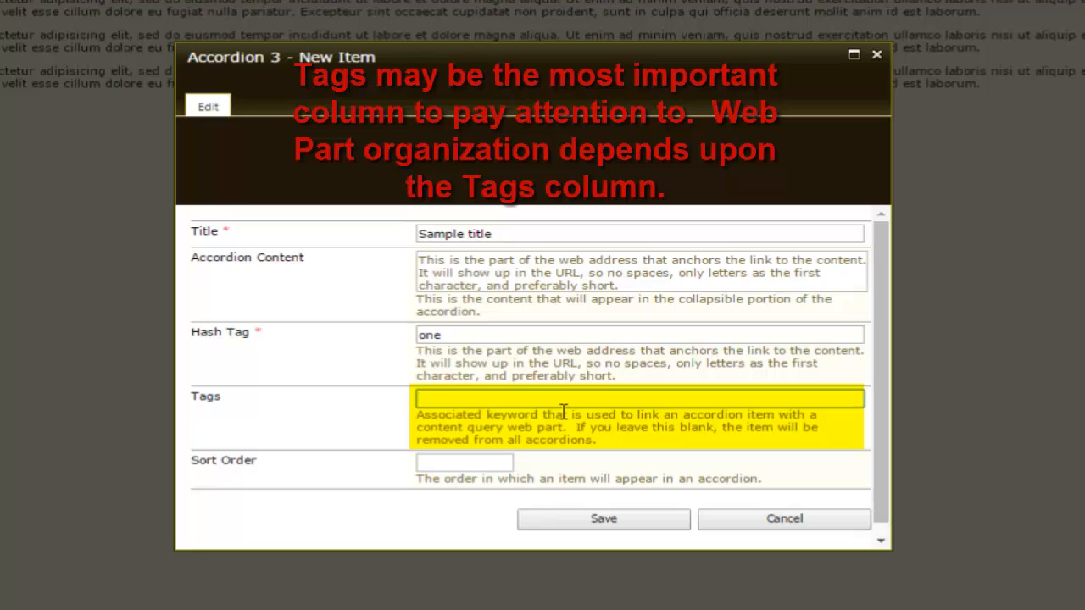
type("blue, common, dark")
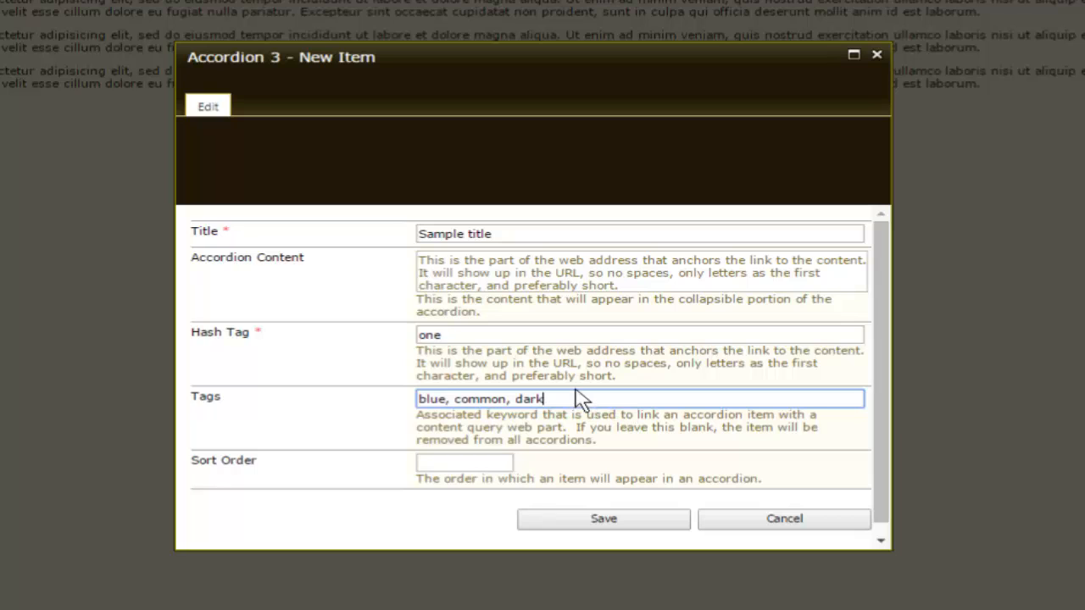
Set the item's sort order to 1.
left_click_drag(588, 273, 434, 260)
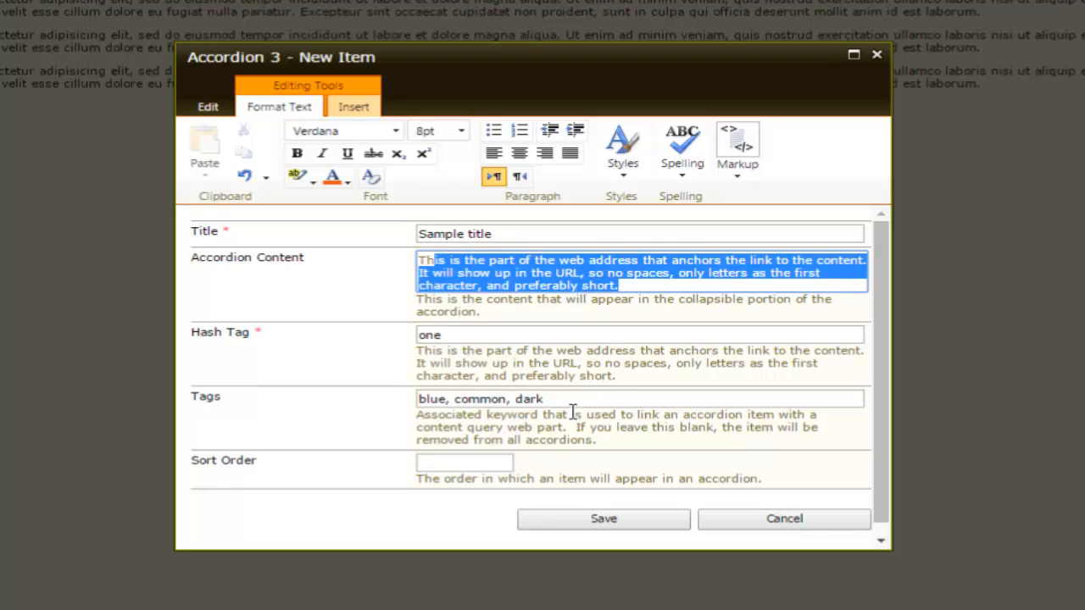
left_click(468, 463)
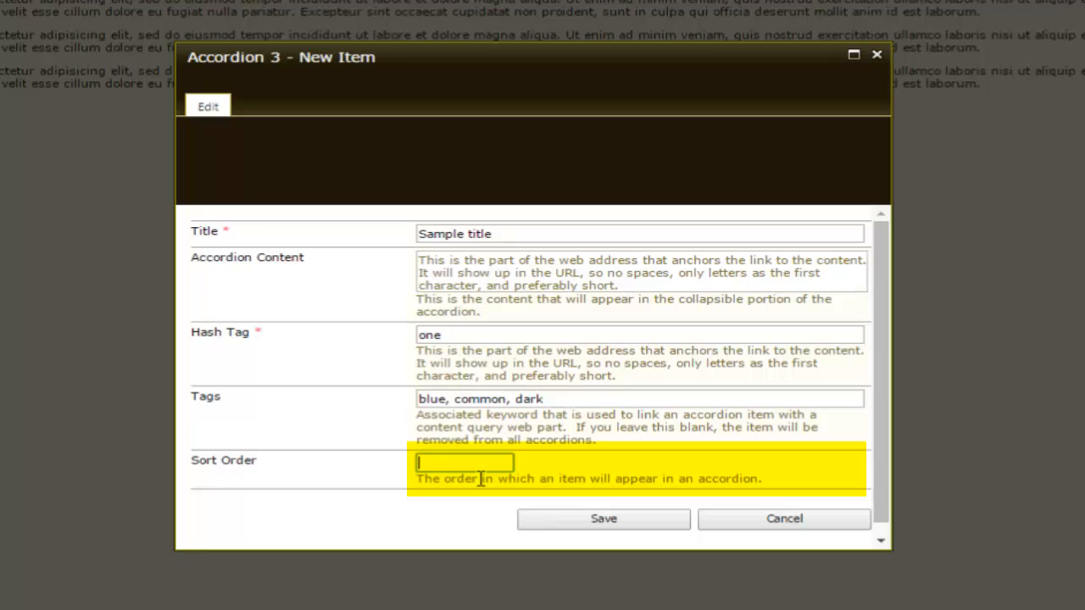
type("1")
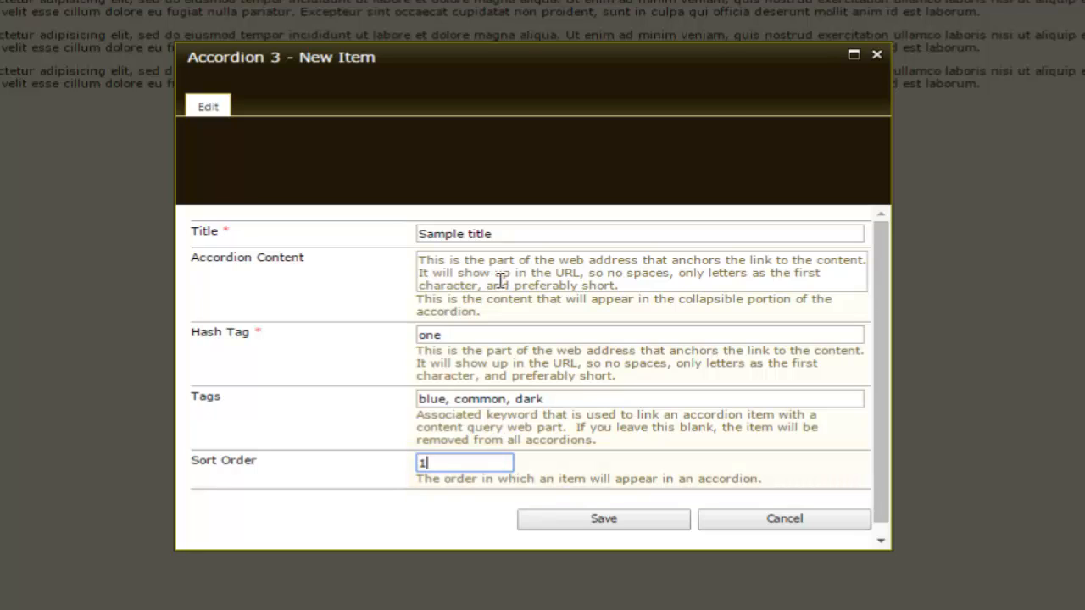
double_click(477, 463)
left_click(446, 398)
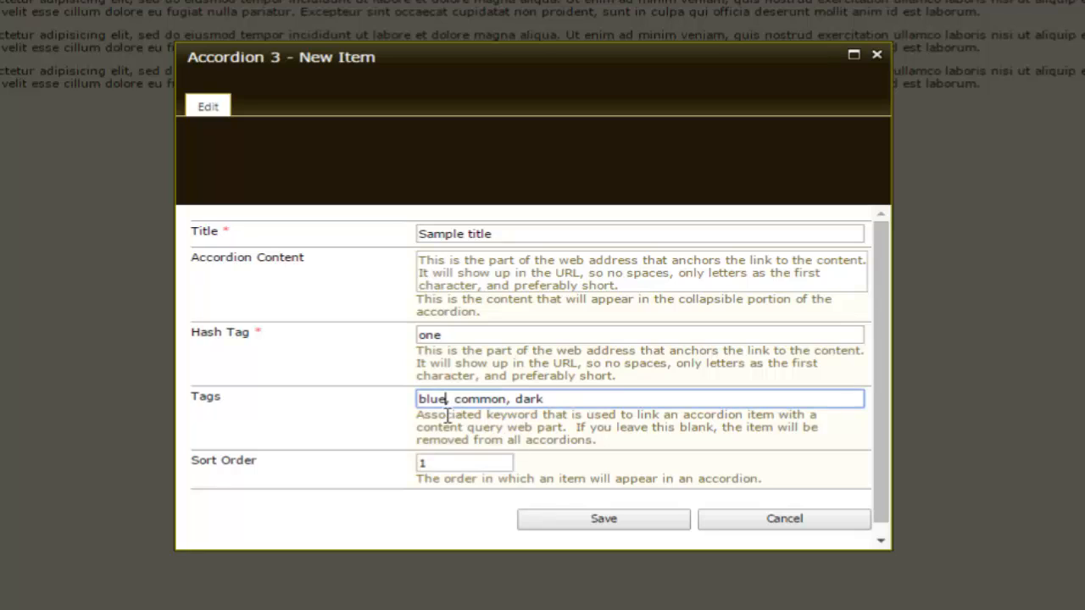
key("shift+Left")
key("shift+Left")
key("shift+Left")
key("shift+Left")
left_click(505, 460)
double_click(500, 463)
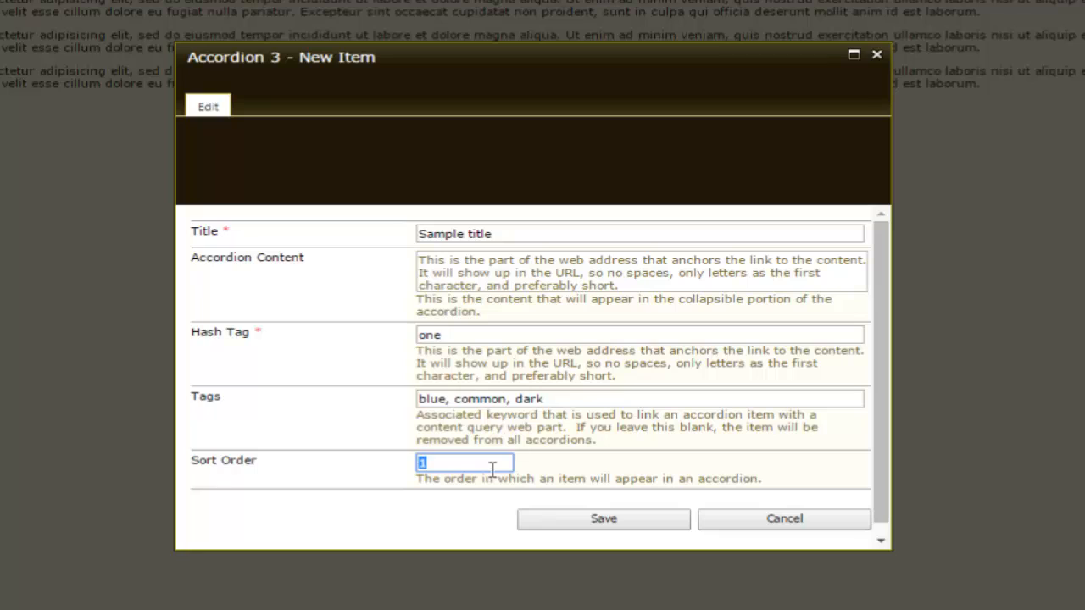
left_click(452, 467)
Save the new accordion item and open the list's settings at its columns and views.
left_click(621, 519)
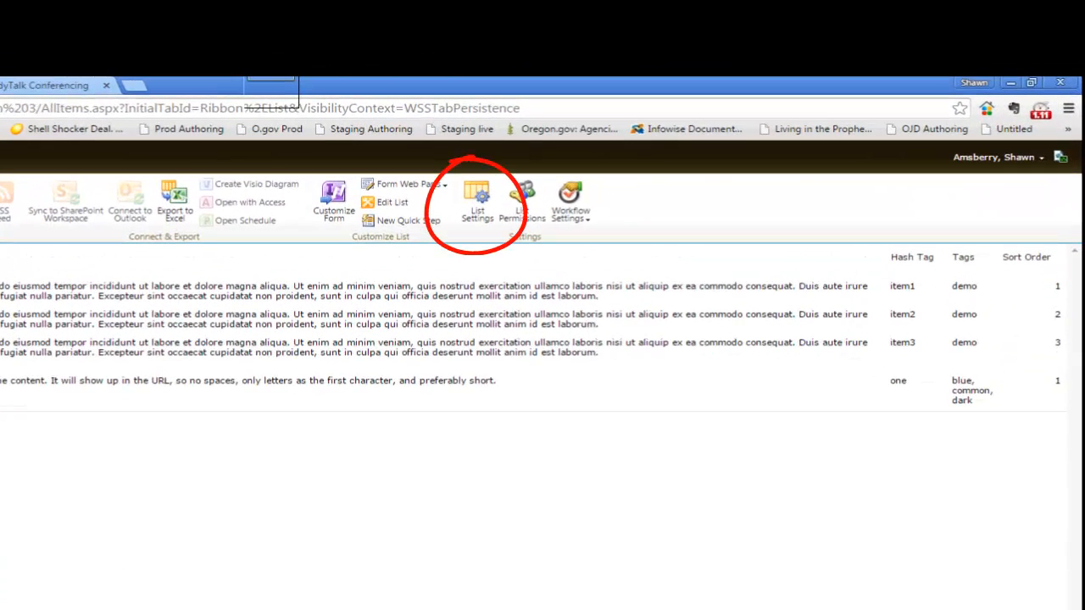
left_click(480, 202)
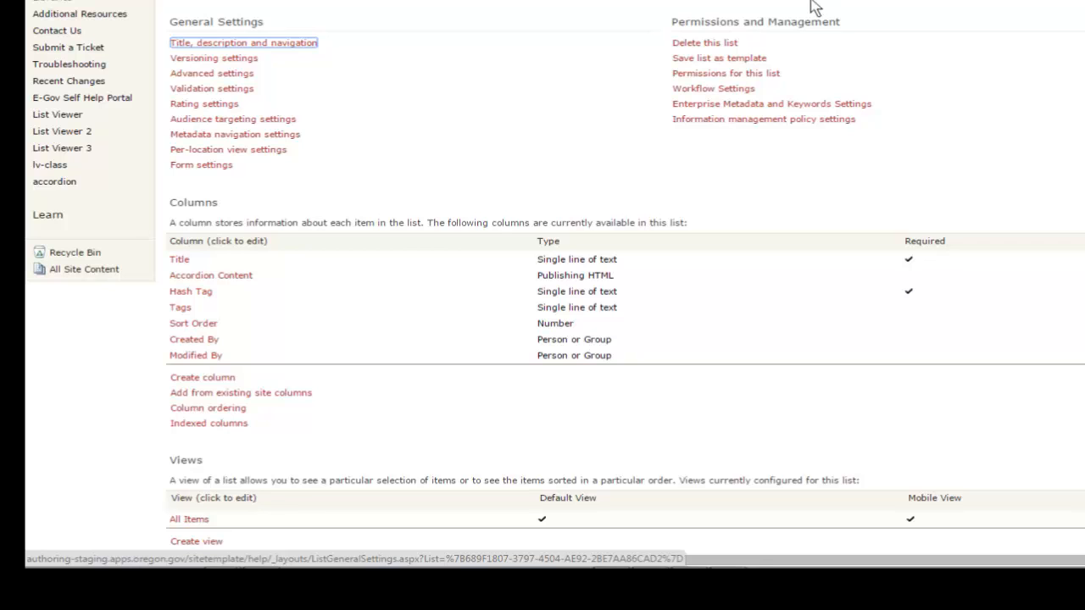
scroll(484, 198, "down", 1)
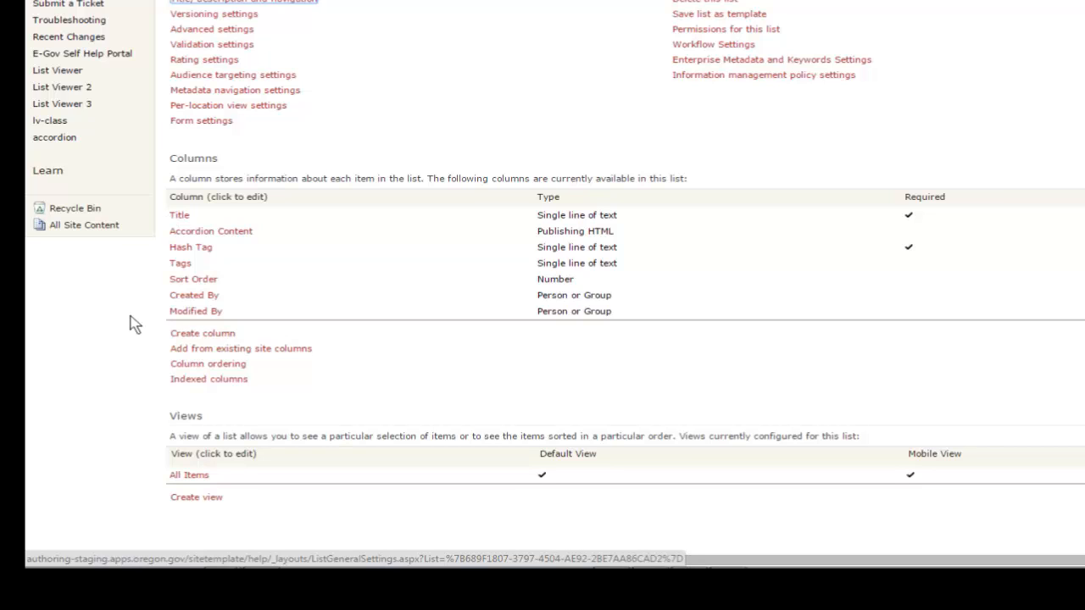
Start a new column in the accordion list and name it "extra".
left_click(228, 334)
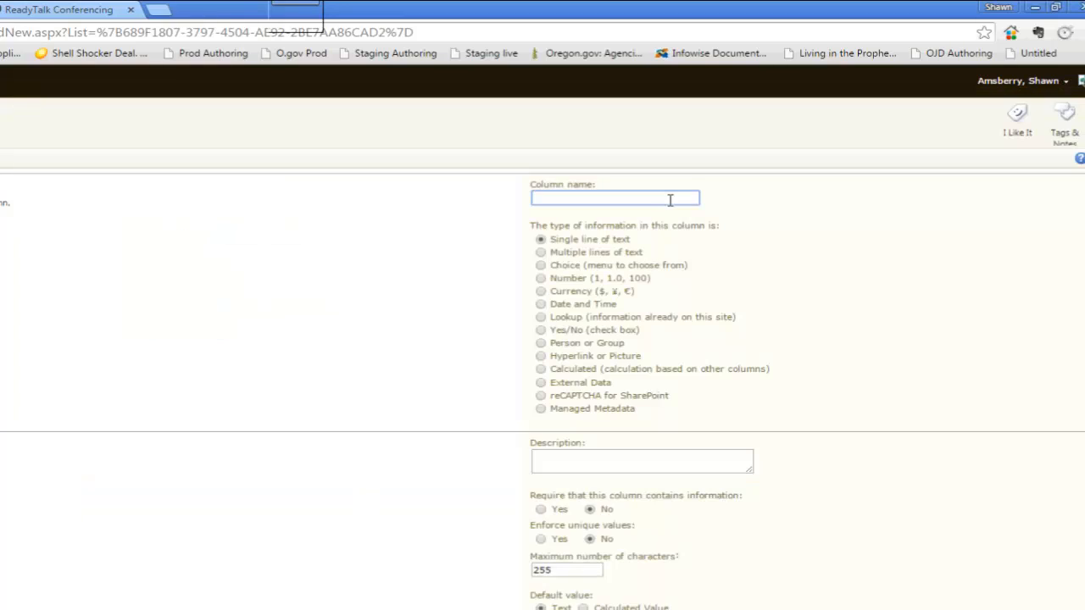
type("extra")
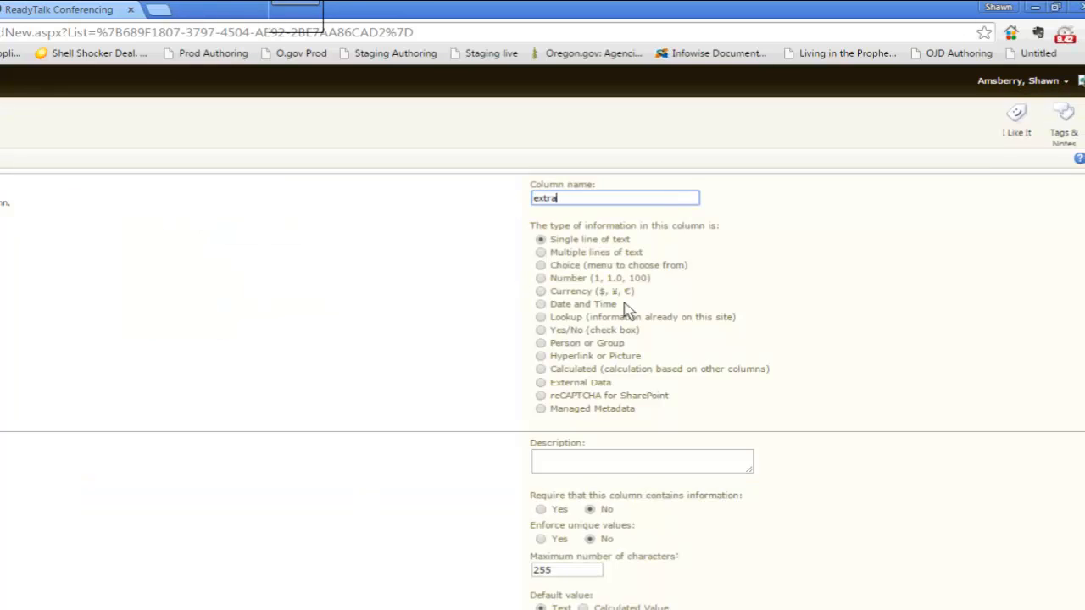
Examine the settings offered for the multiple lines of text and choice column types.
left_click(559, 253)
left_click_drag(644, 254, 555, 253)
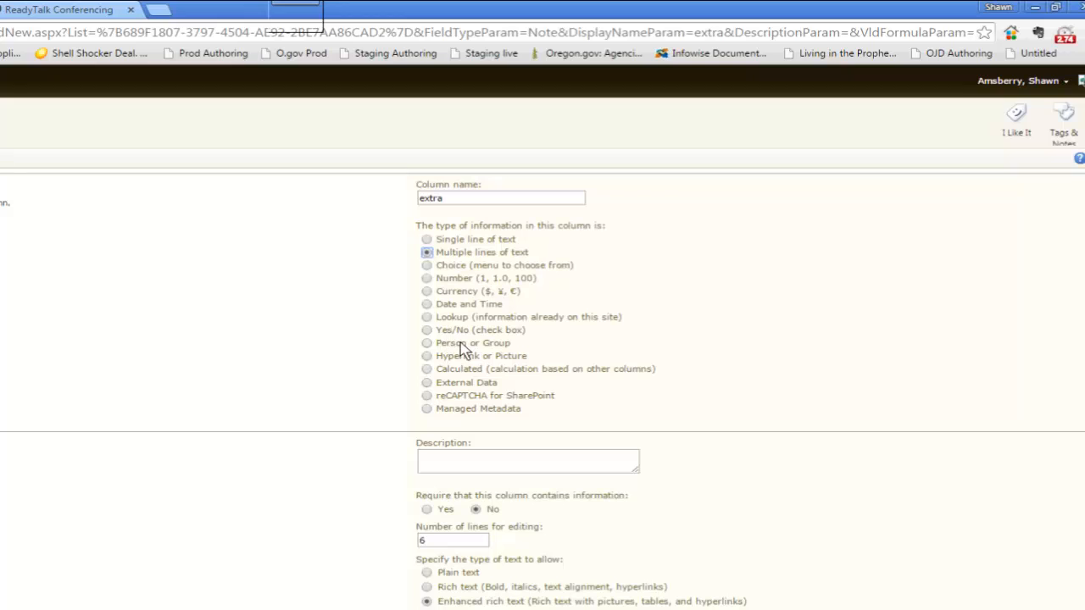
left_click(465, 266)
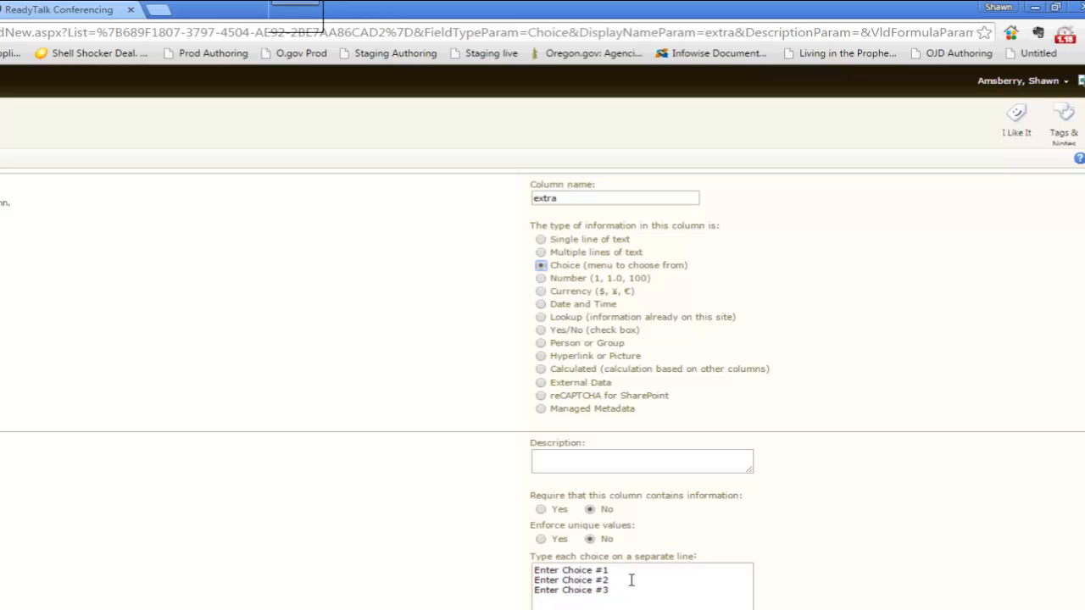
scroll(631, 580, "down", 1)
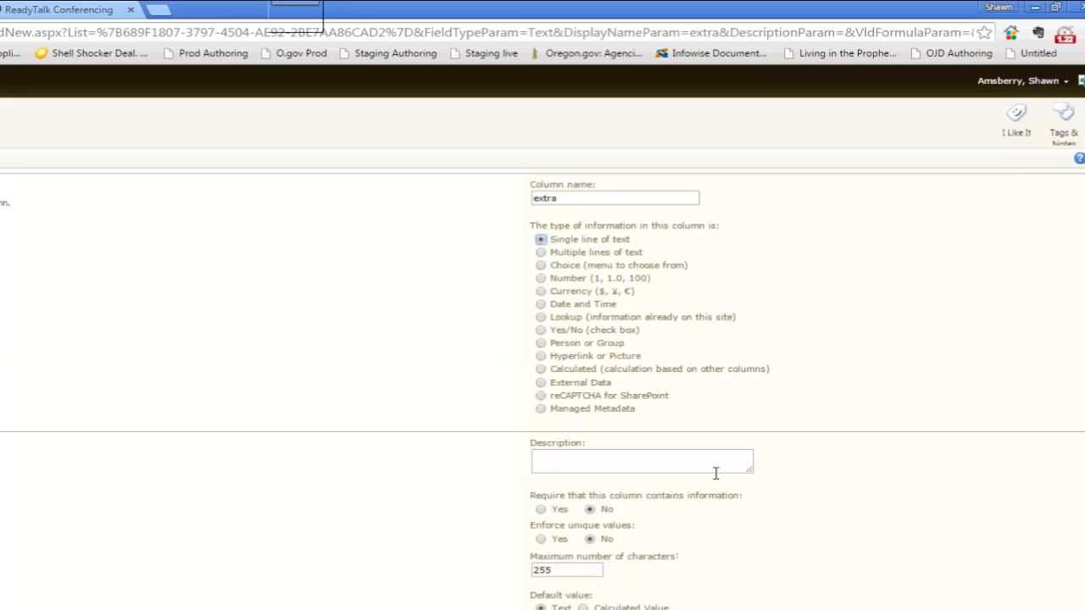
left_click_drag(679, 561, 540, 506)
left_click(485, 507)
left_click(542, 265)
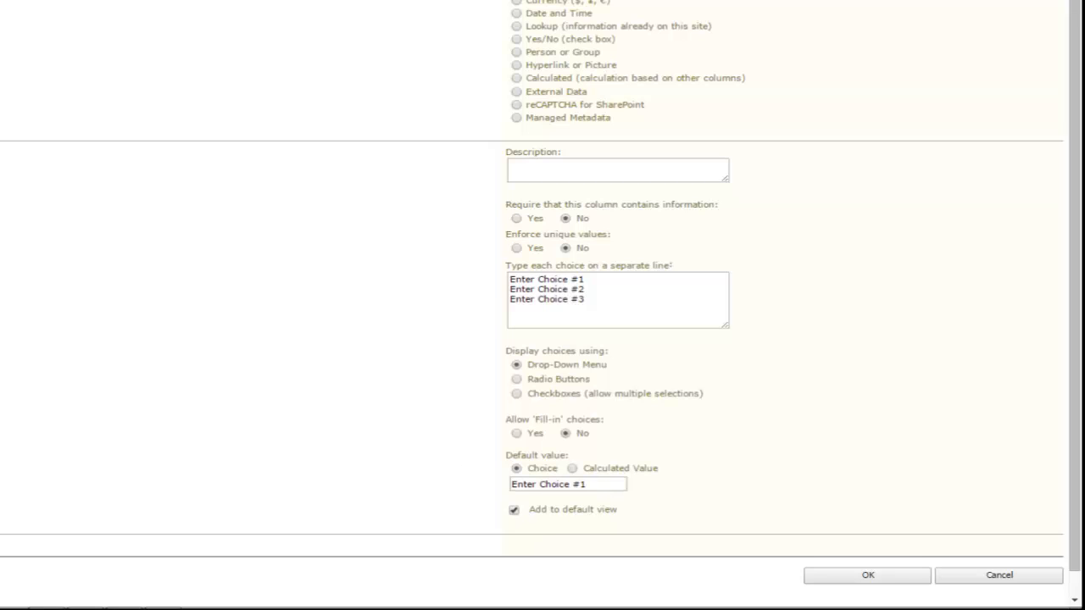
left_click(868, 575)
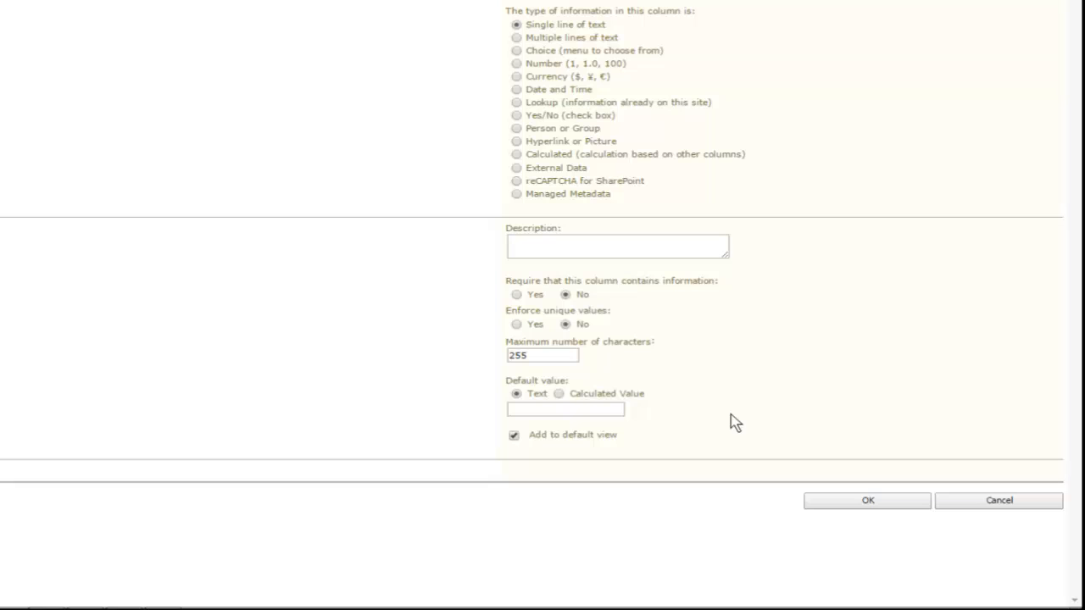
Save the new column as a single line of text, leaving its description empty.
left_click(549, 241)
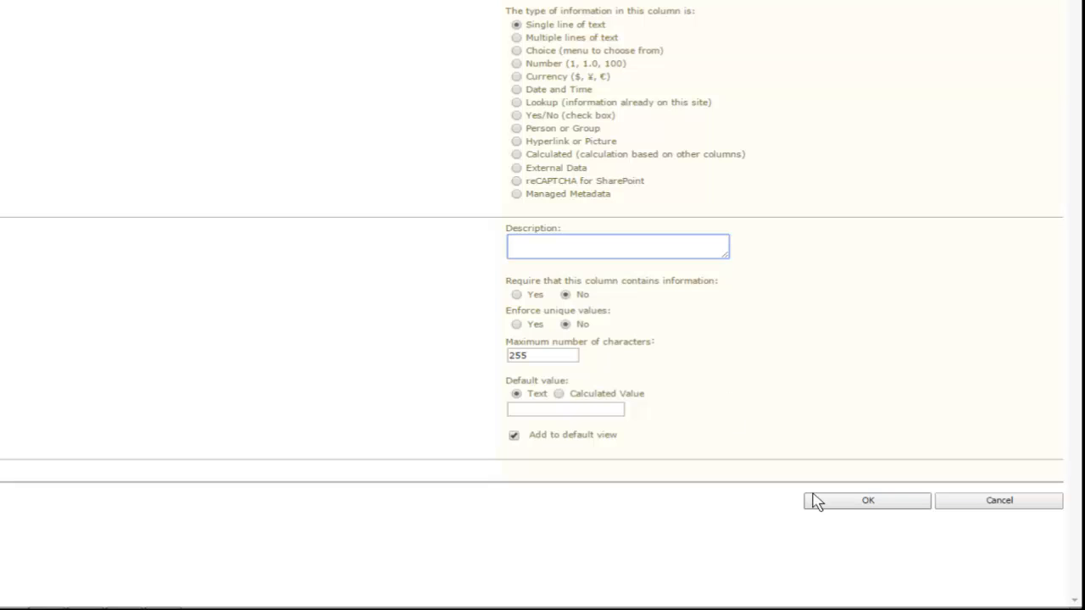
left_click(815, 495)
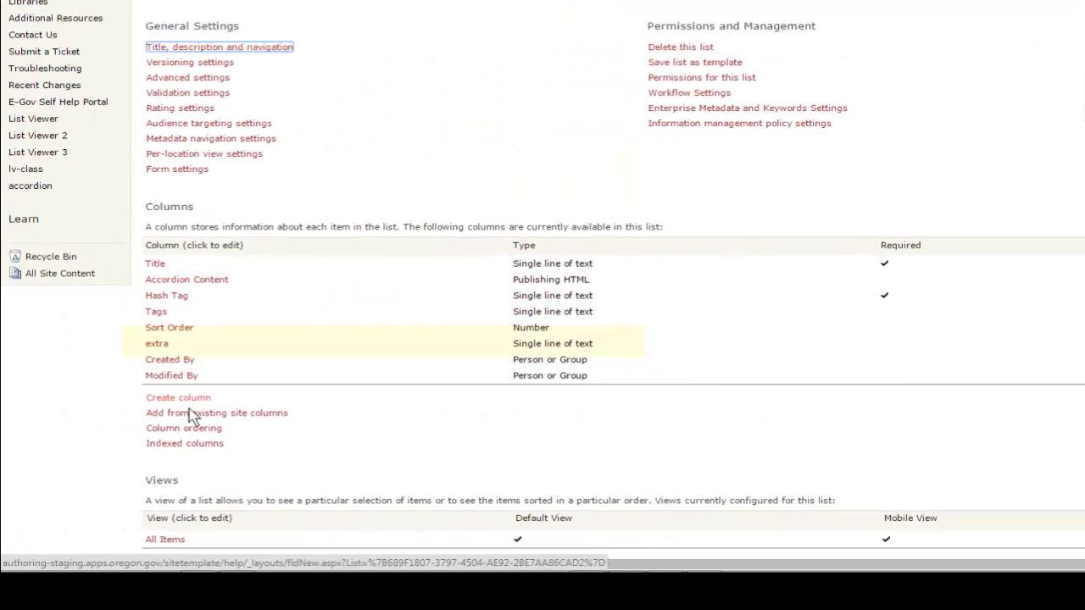
Check the extra column's name and type in the list's settings, and view it among the list's items.
double_click(152, 352)
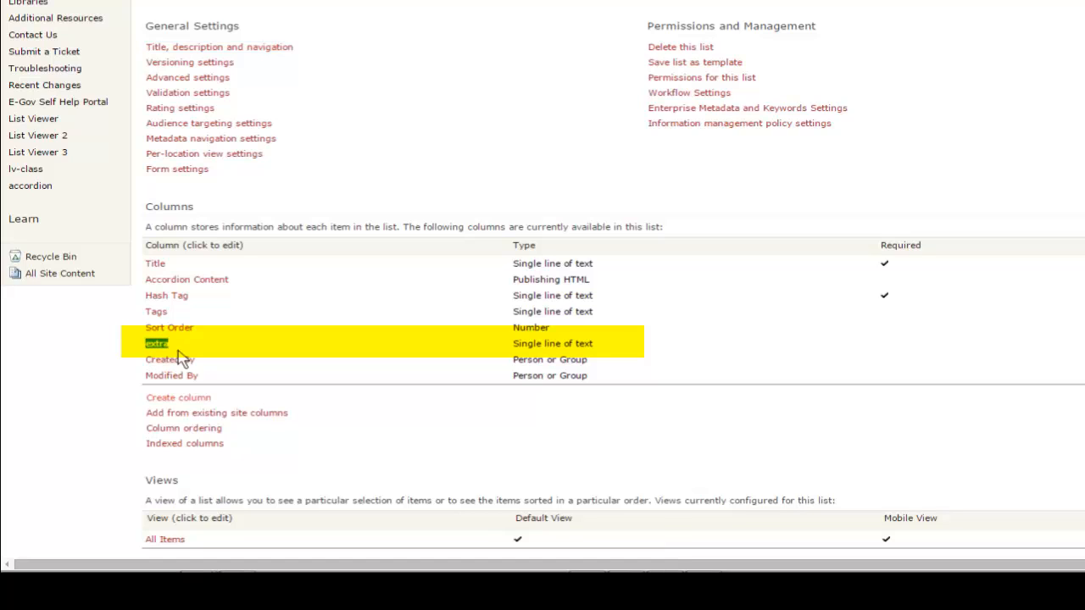
triple_click(533, 347)
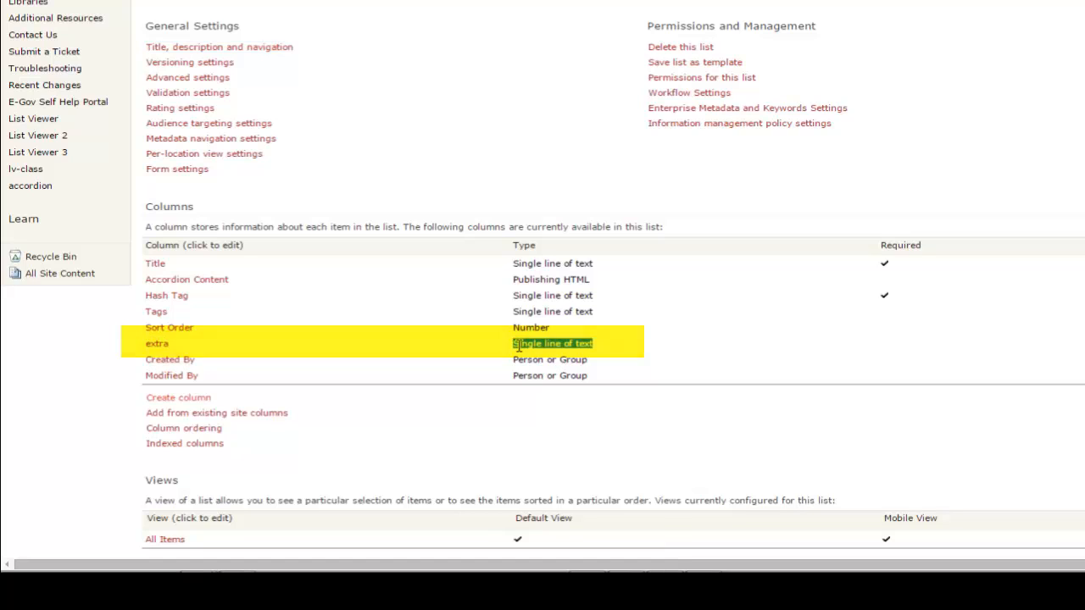
left_click(634, 411)
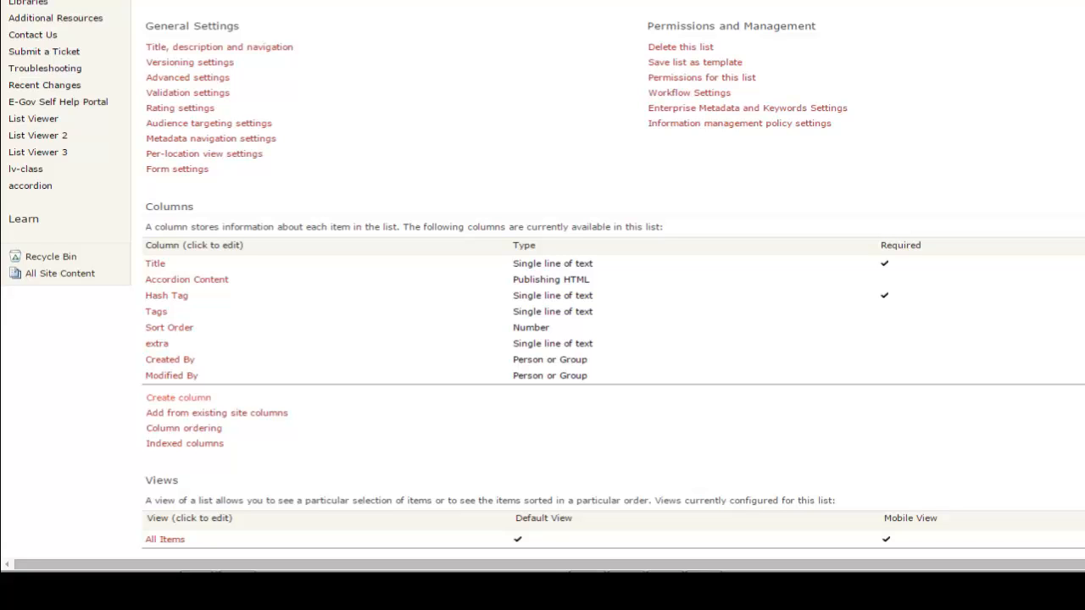
left_click(97, 98)
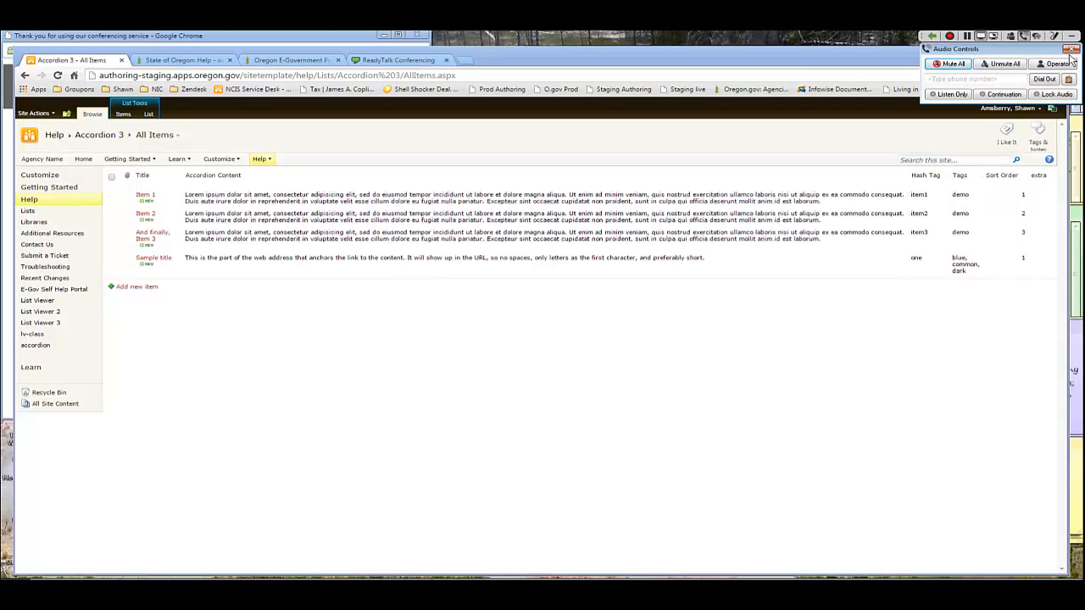
left_click(1071, 51)
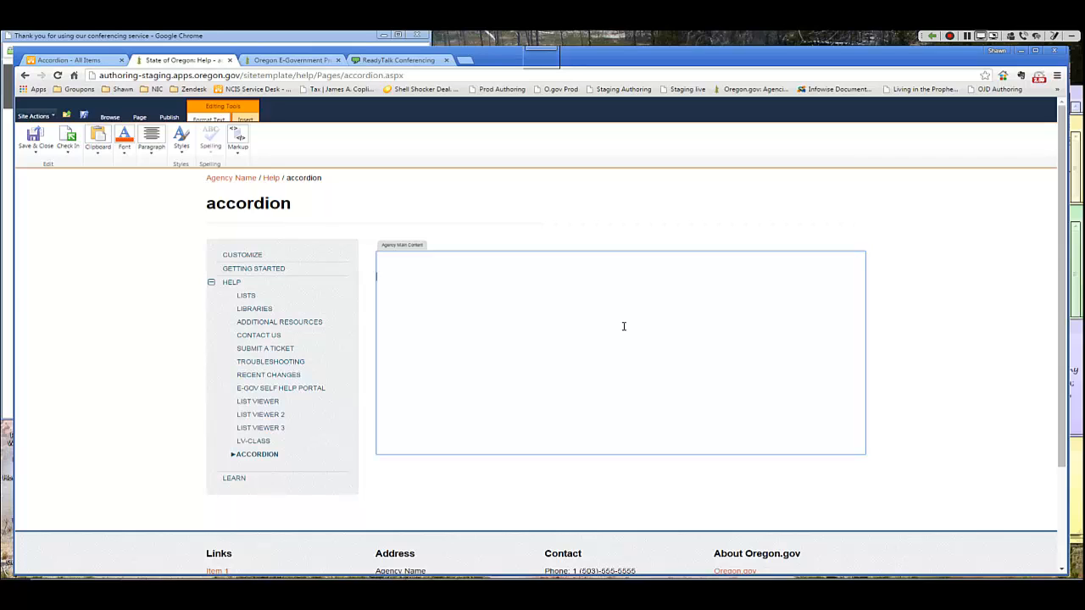
Insert the Accordion web part from the Oregon V4 category into the accordion page's main content area.
left_click(427, 272)
left_click(246, 119)
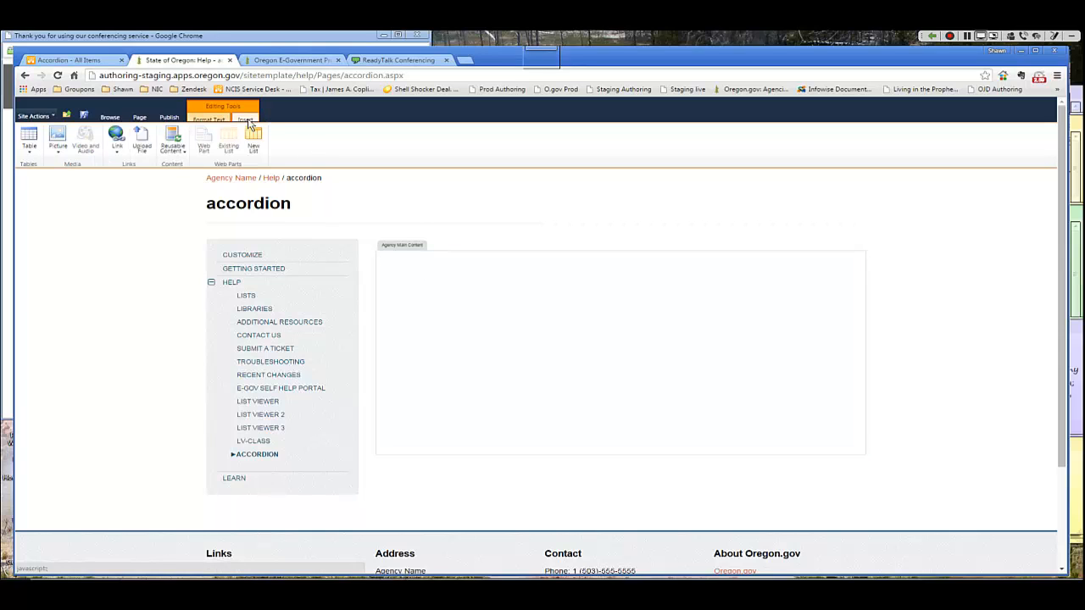
left_click(203, 144)
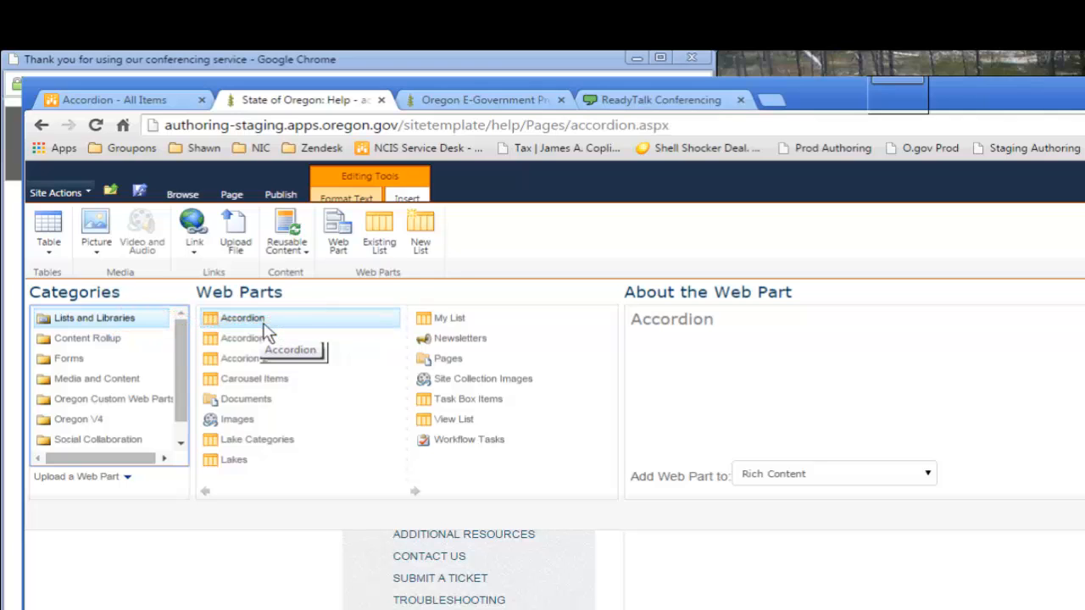
left_click(75, 424)
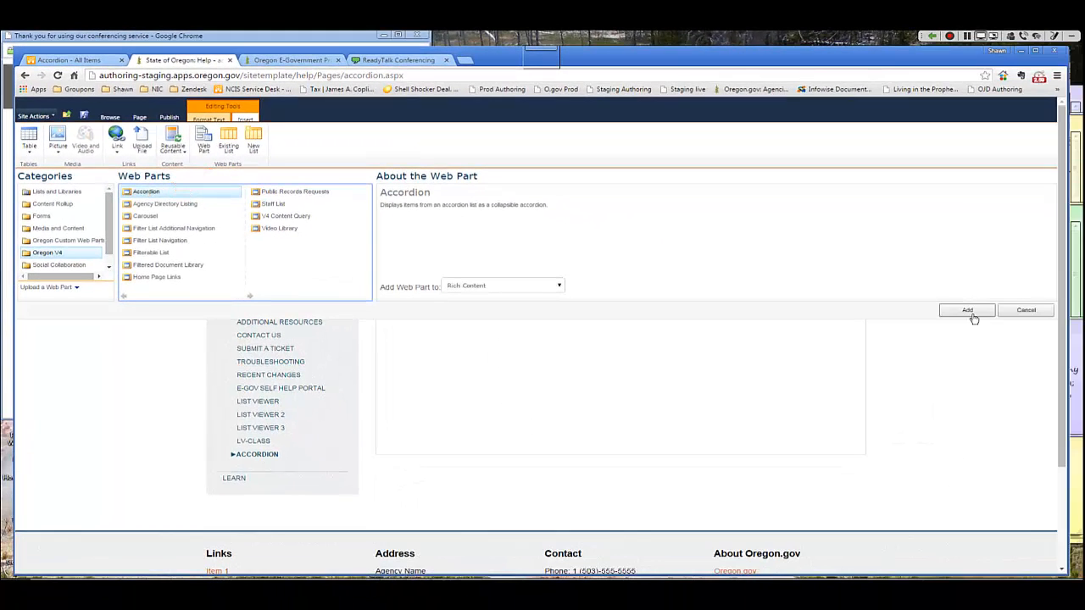
left_click(967, 310)
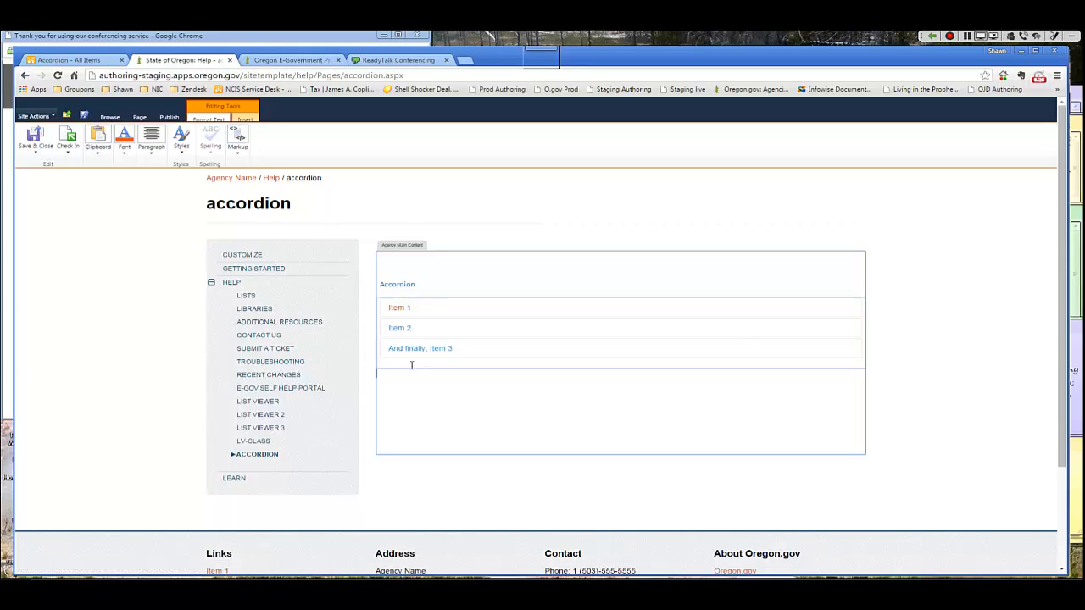
Edit the Accordion web part's query source to show items from the Accordion list under the Help site.
mouse_move(846, 293)
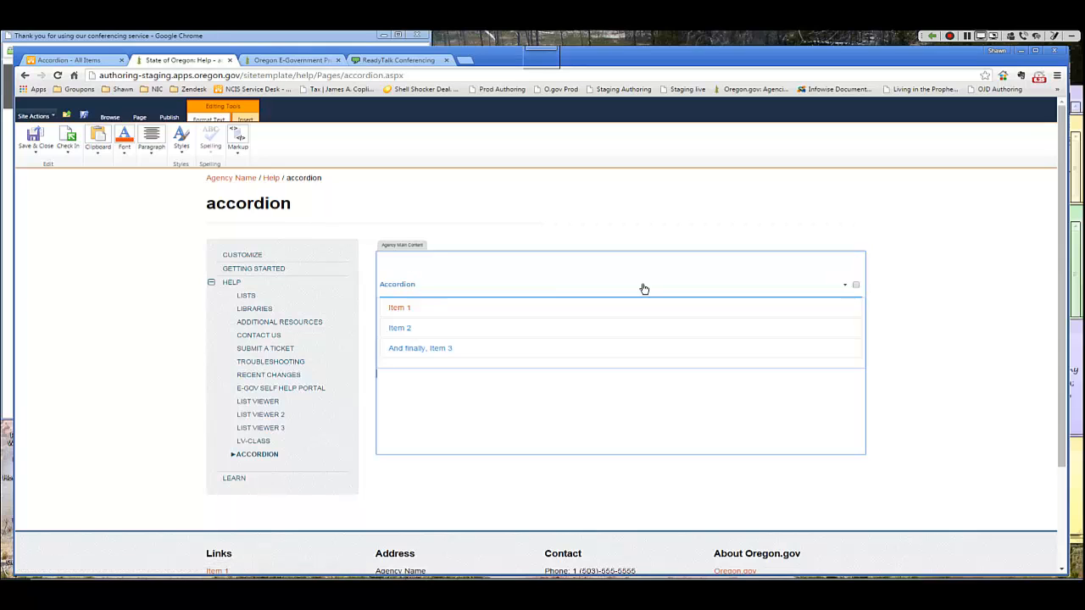
left_click(847, 288)
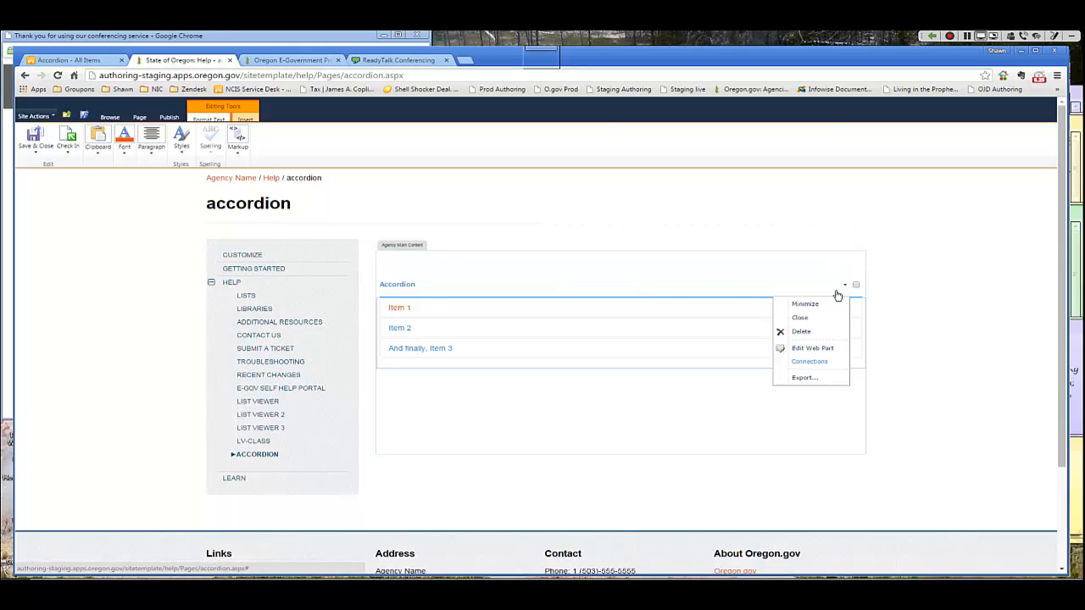
left_click(813, 349)
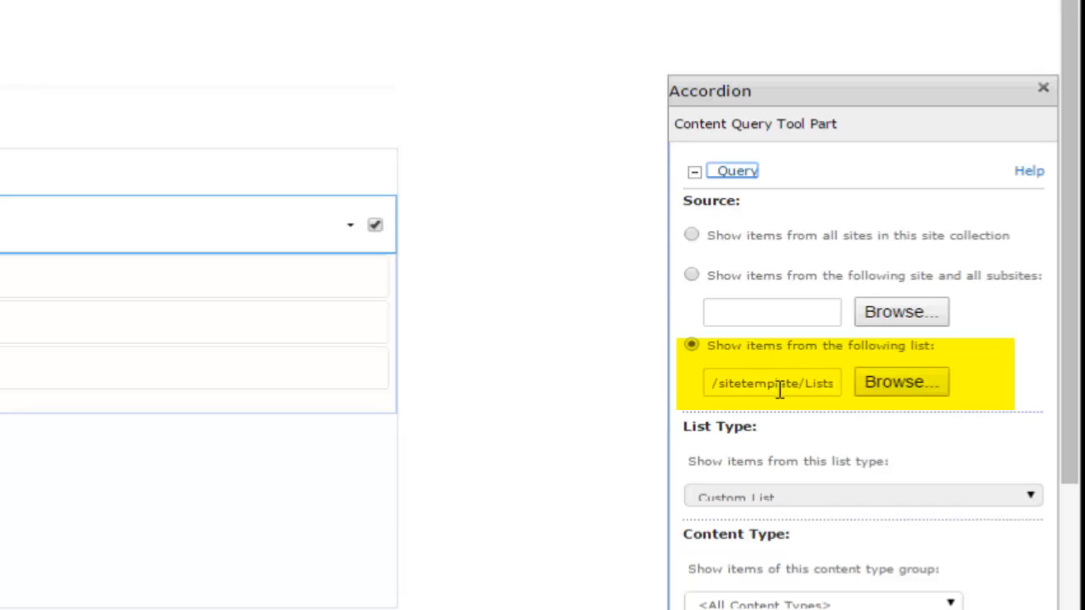
left_click_drag(721, 400, 861, 397)
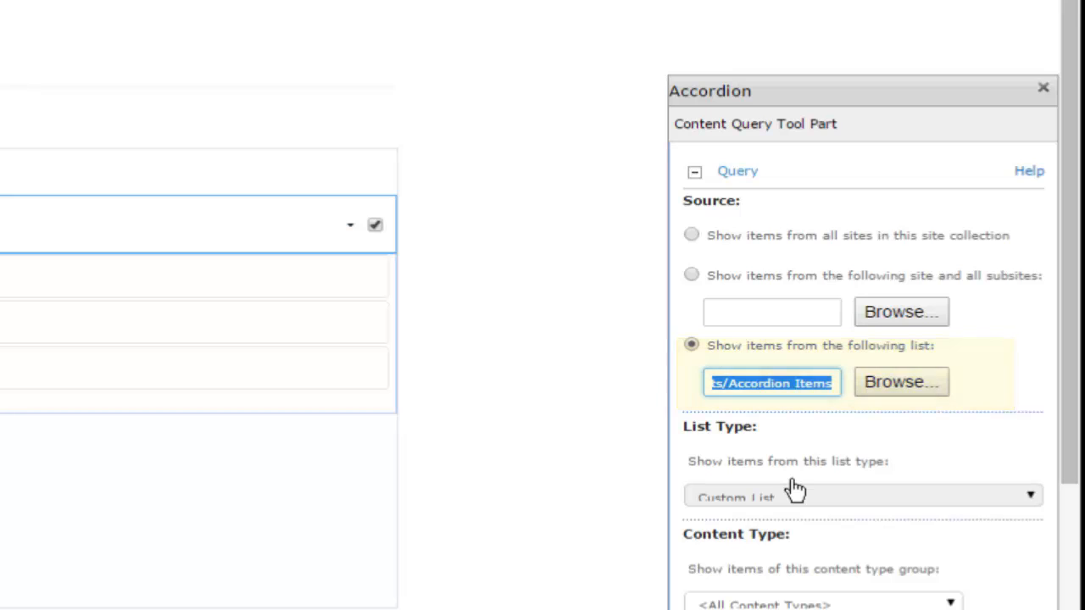
left_click(936, 391)
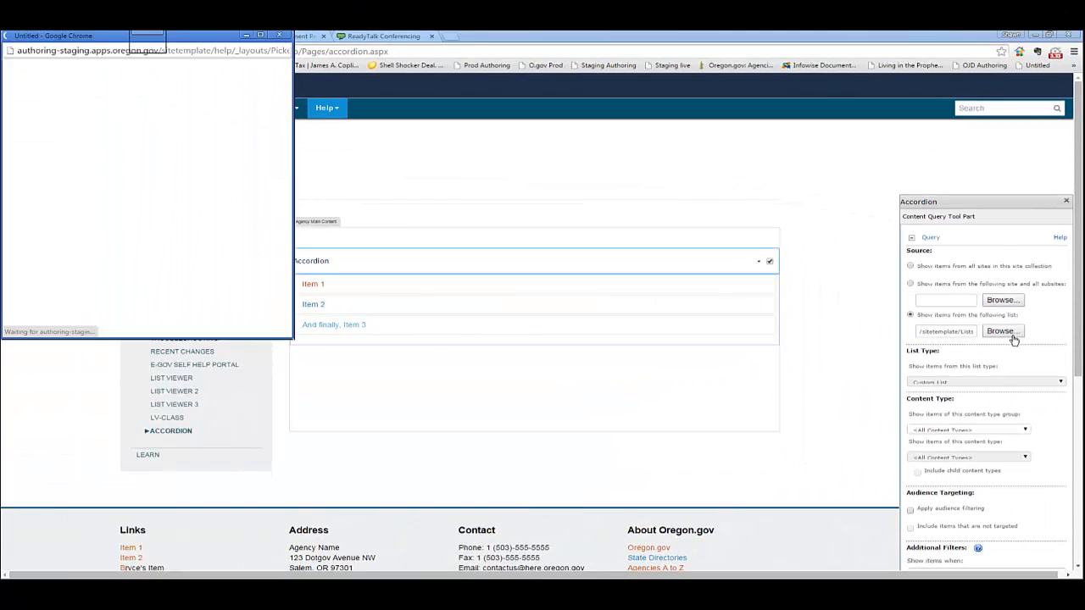
left_click_drag(295, 339, 398, 434)
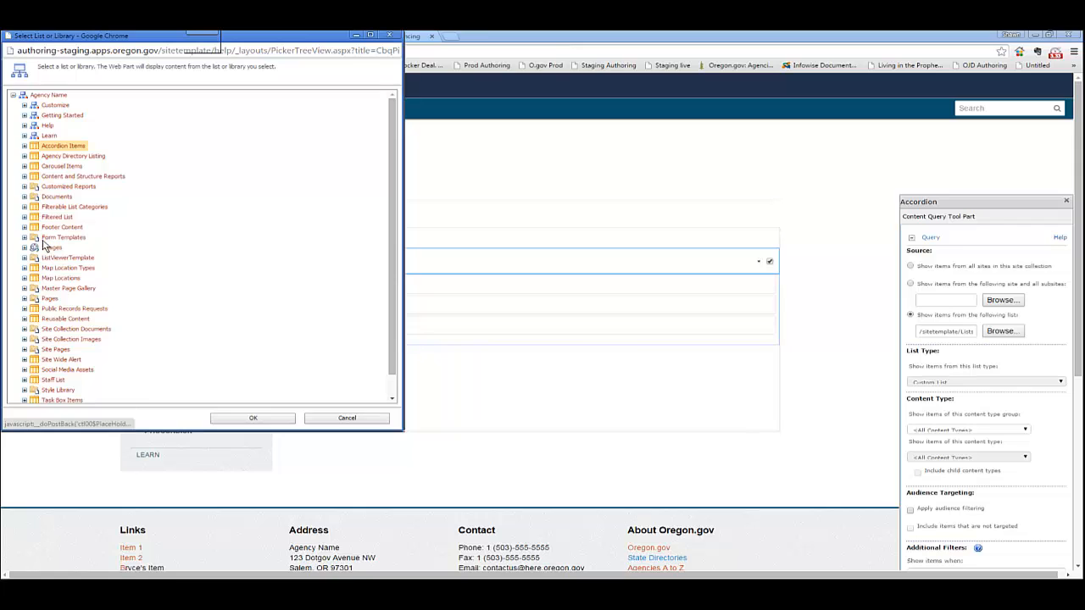
left_click(26, 127)
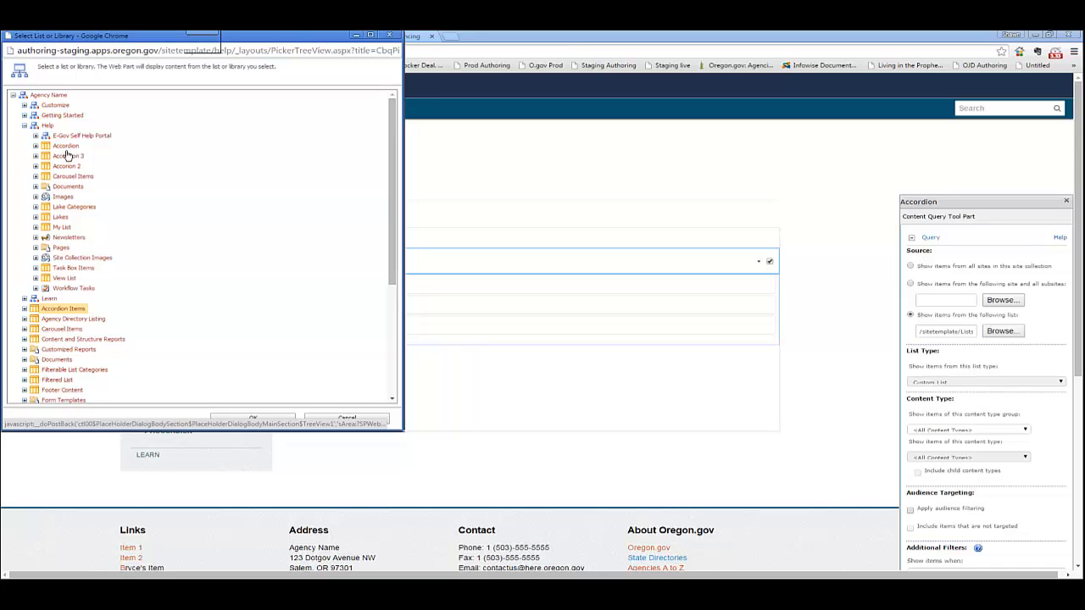
left_click(66, 148)
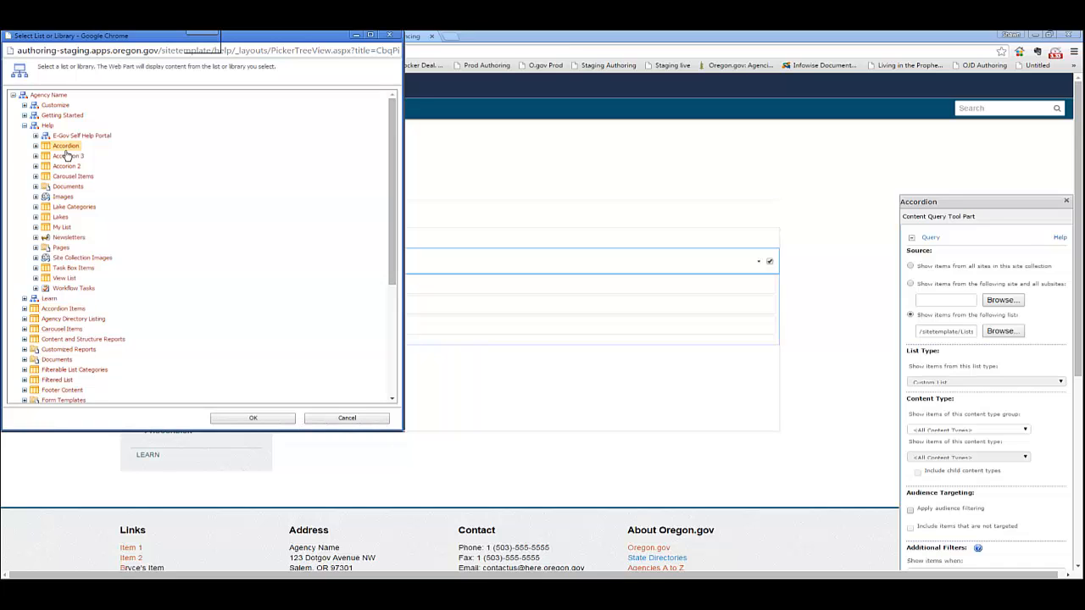
left_click(253, 418)
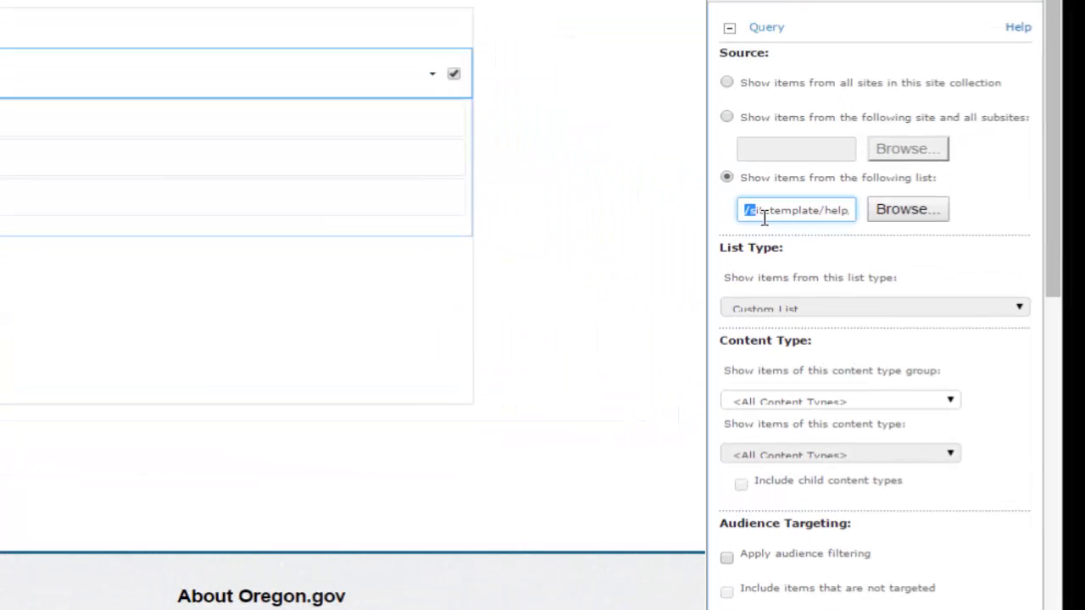
Examine the relative URL of the web part's source list, from the site collection through to the list name.
left_click_drag(944, 331, 906, 335)
left_click(760, 220)
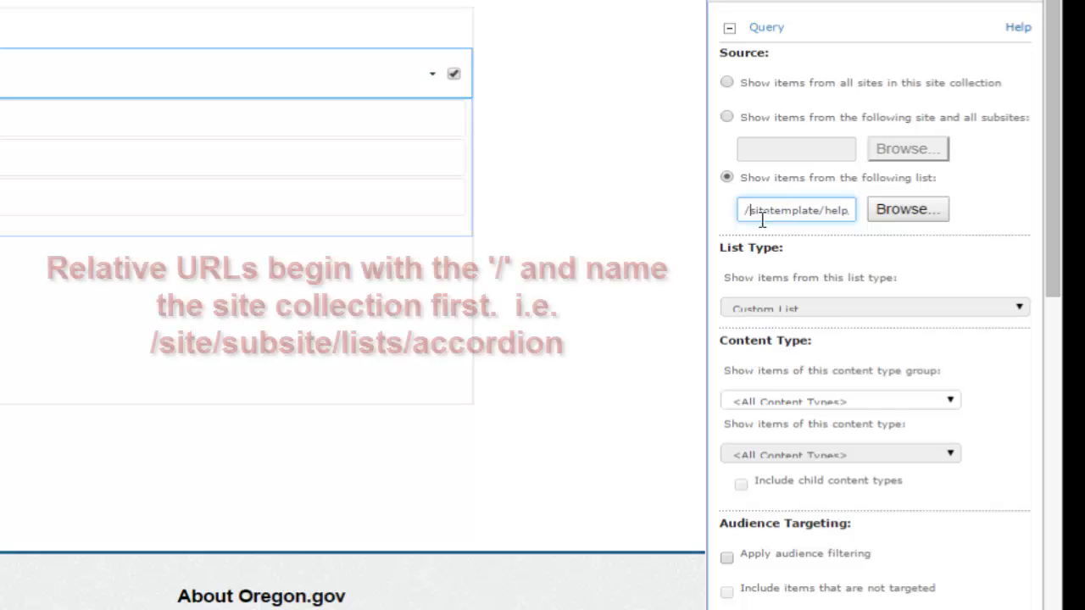
left_click_drag(745, 217, 783, 218)
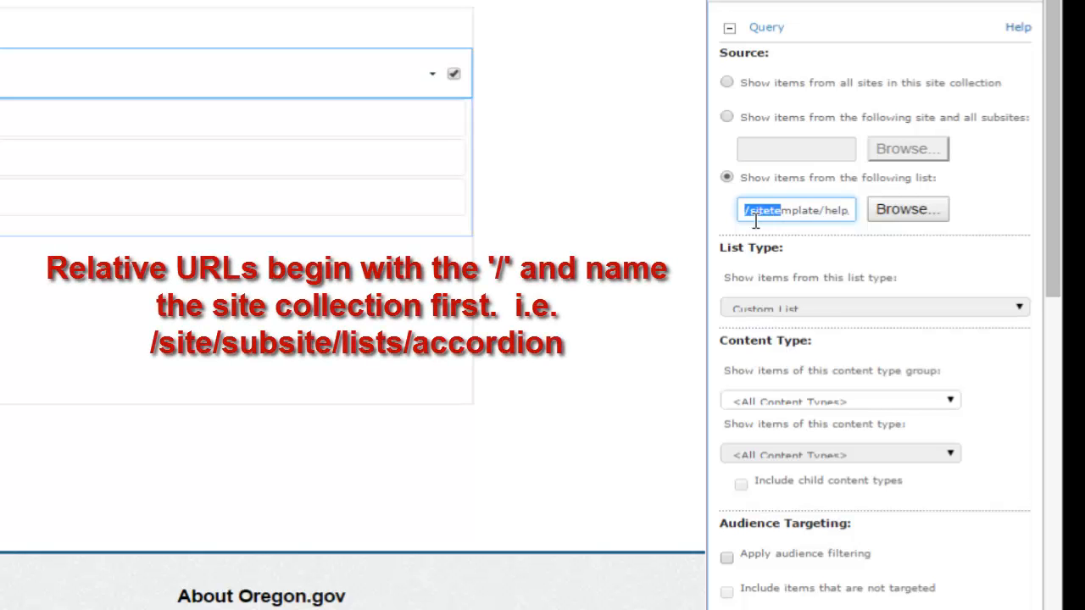
left_click(756, 222)
left_click_drag(763, 216, 864, 212)
left_click(816, 216)
left_click(841, 212)
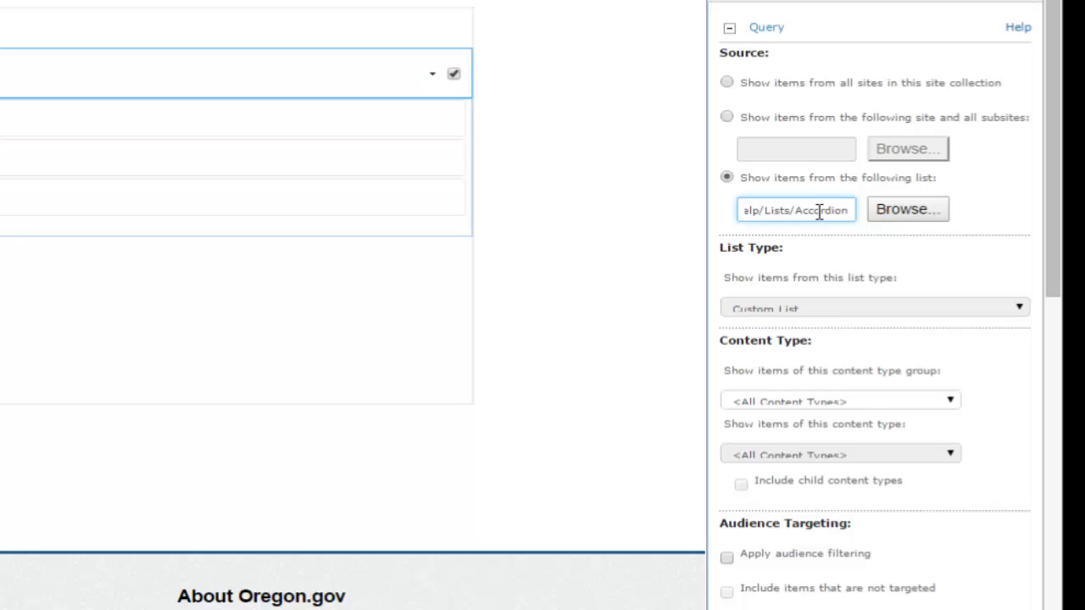
left_click_drag(852, 212, 773, 220)
left_click(773, 219)
left_click(815, 248)
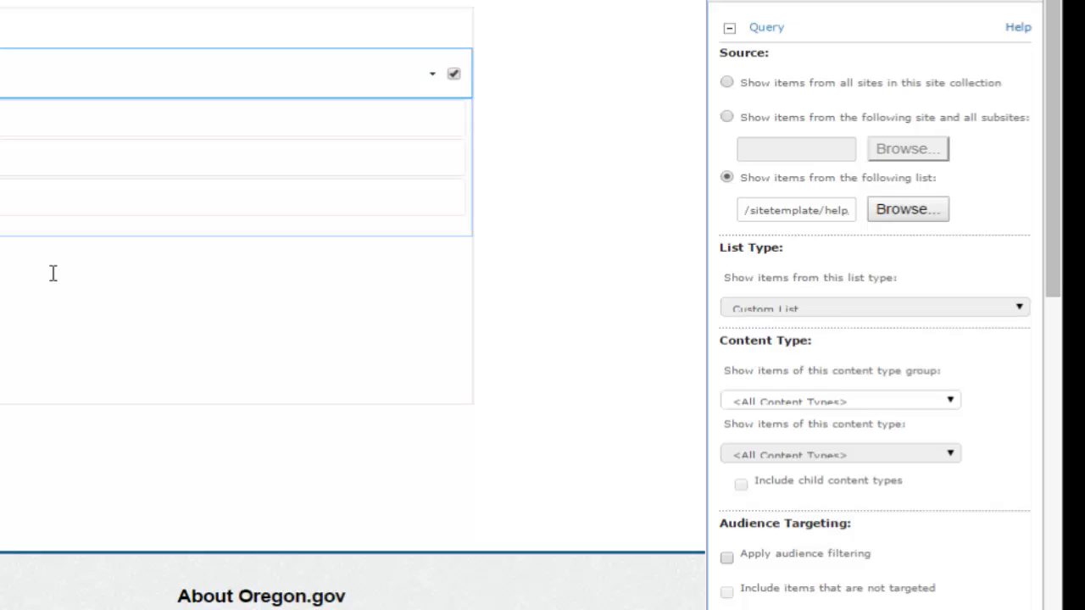
Compare the start of the source list's relative URL with the domain part of the page's web address.
left_click_drag(813, 218, 703, 219)
left_click(813, 217)
left_click_drag(808, 217, 742, 217)
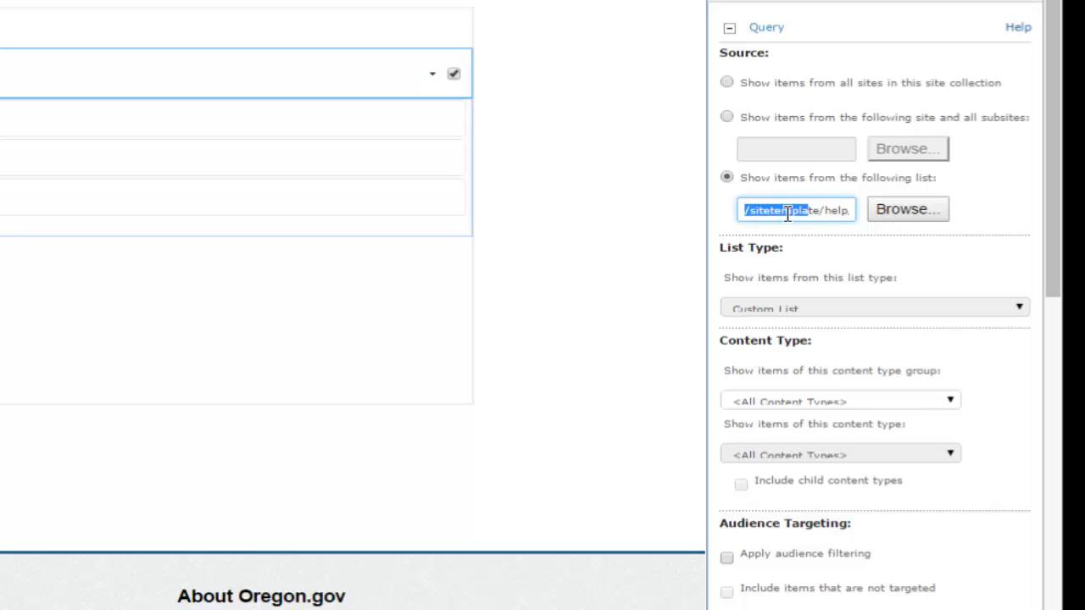
left_click(788, 214)
left_click_drag(787, 214, 787, 221)
left_click(820, 217)
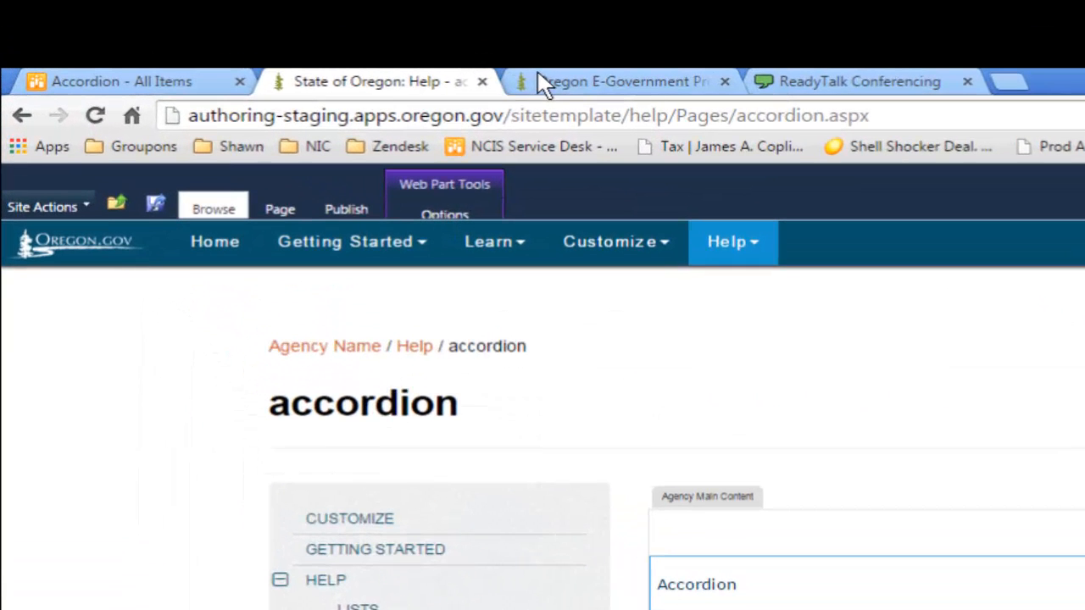
left_click_drag(198, 116, 465, 115)
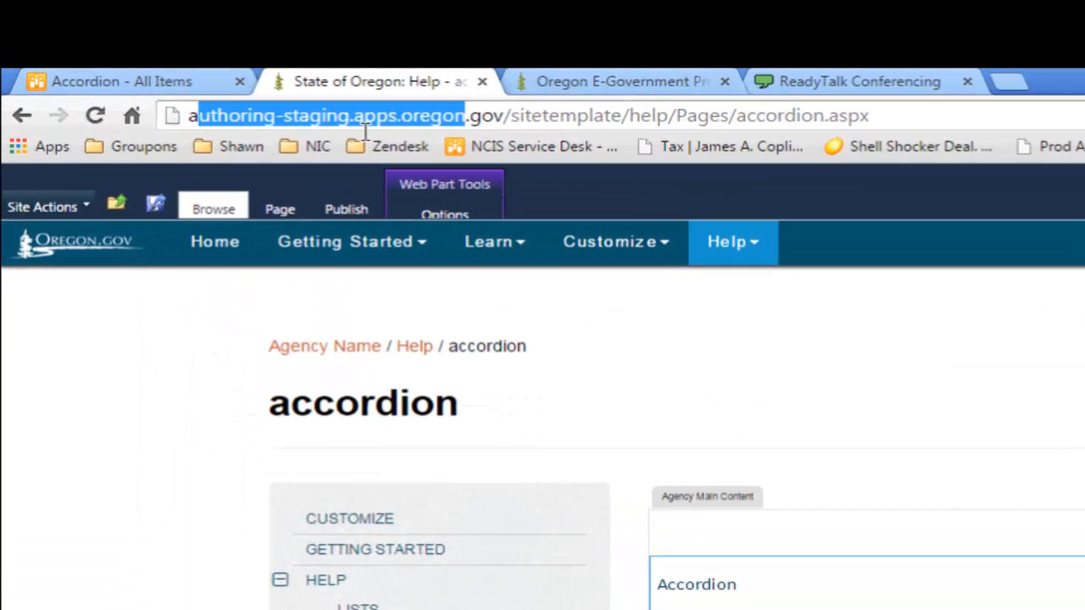
left_click_drag(364, 129, 511, 129)
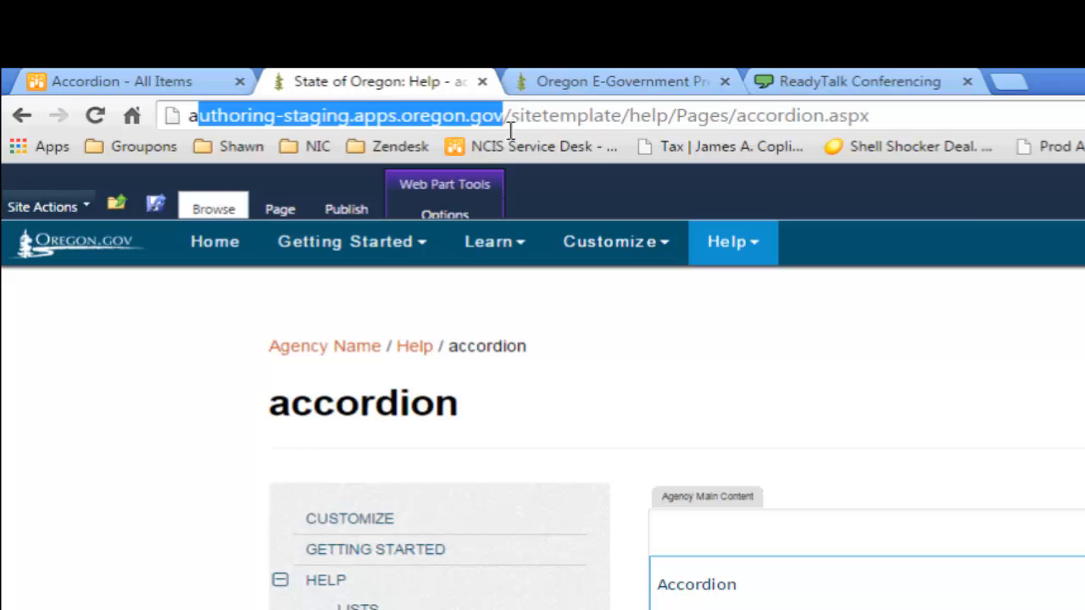
Examine the domain portion of the accordion page's web address, ending where the site path begins.
left_click(411, 114)
left_click_drag(400, 118, 502, 124)
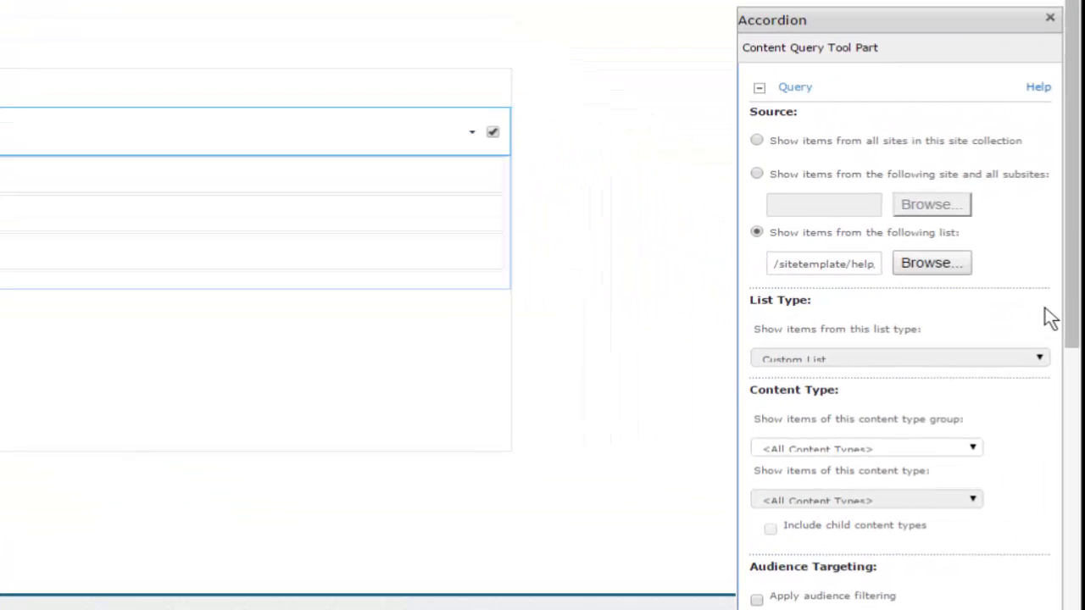
Review the web part's query settings from list type and content type through audience targeting to the additional filters.
scroll(1075, 233, "down", 1)
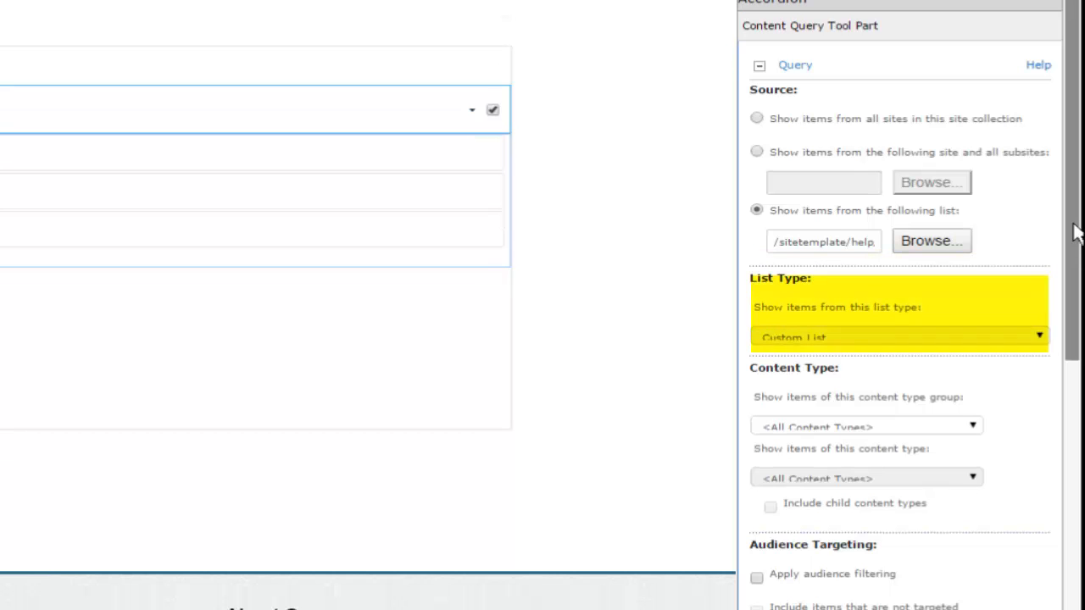
scroll(1074, 234, "down", 1)
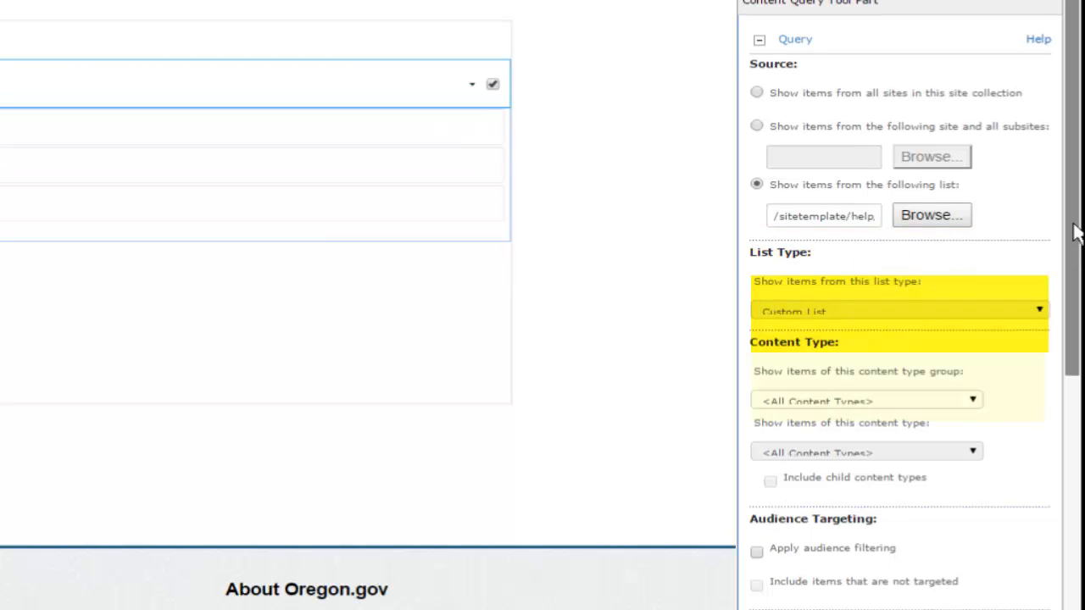
left_click_drag(1074, 235, 1076, 357)
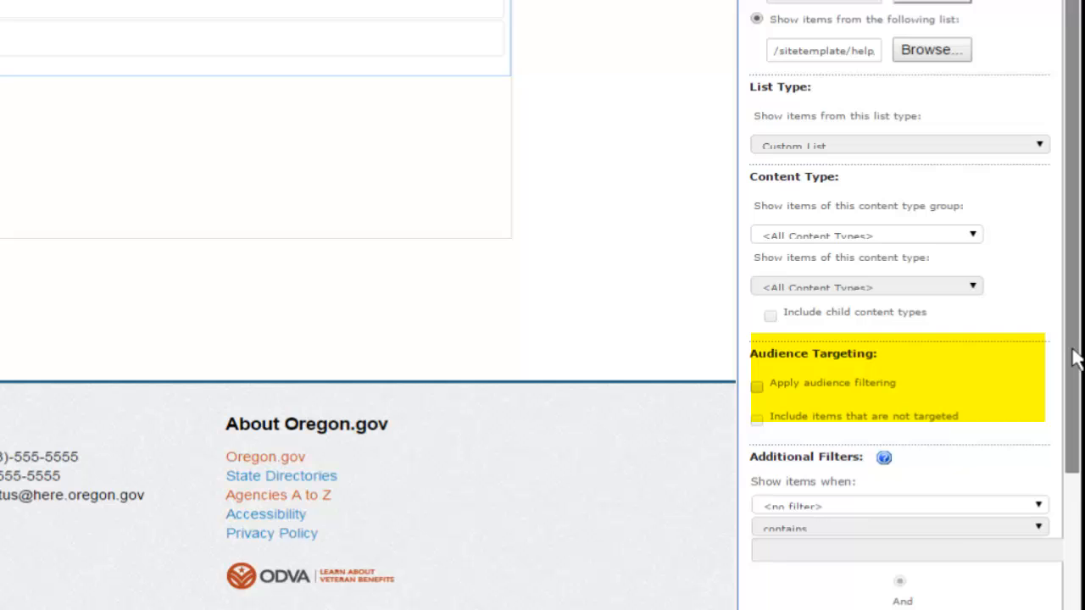
scroll(1073, 358, "down", 1)
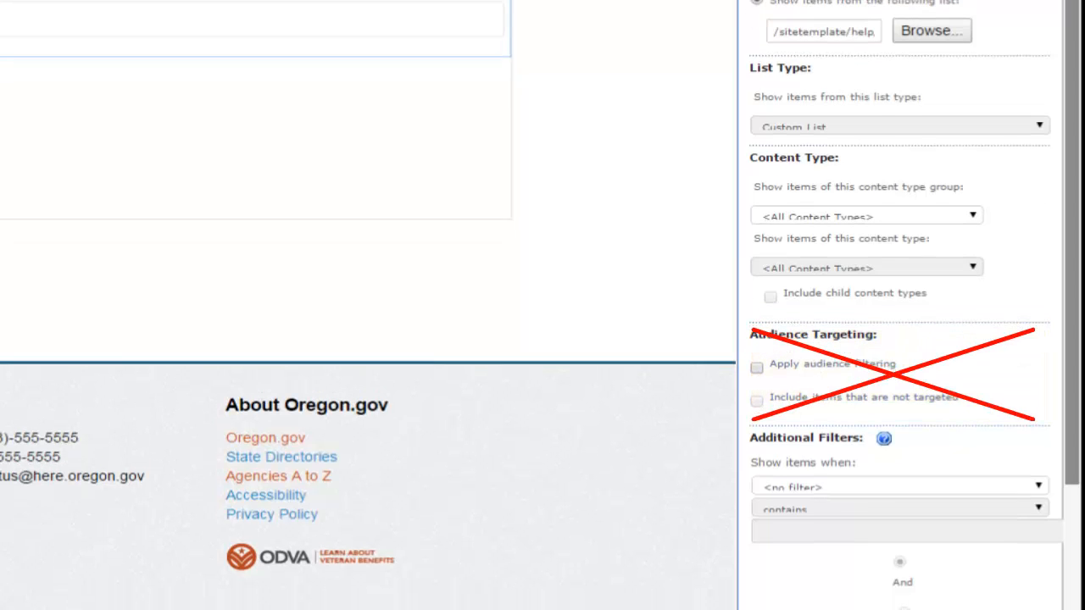
scroll(983, 197, "down", 3)
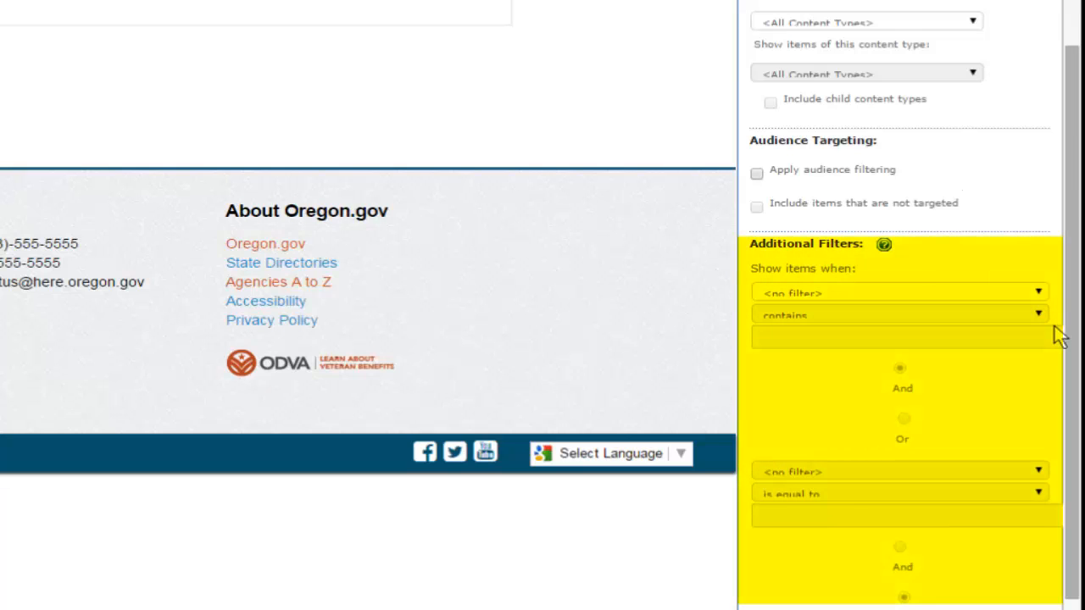
scroll(1076, 168, "down", 1)
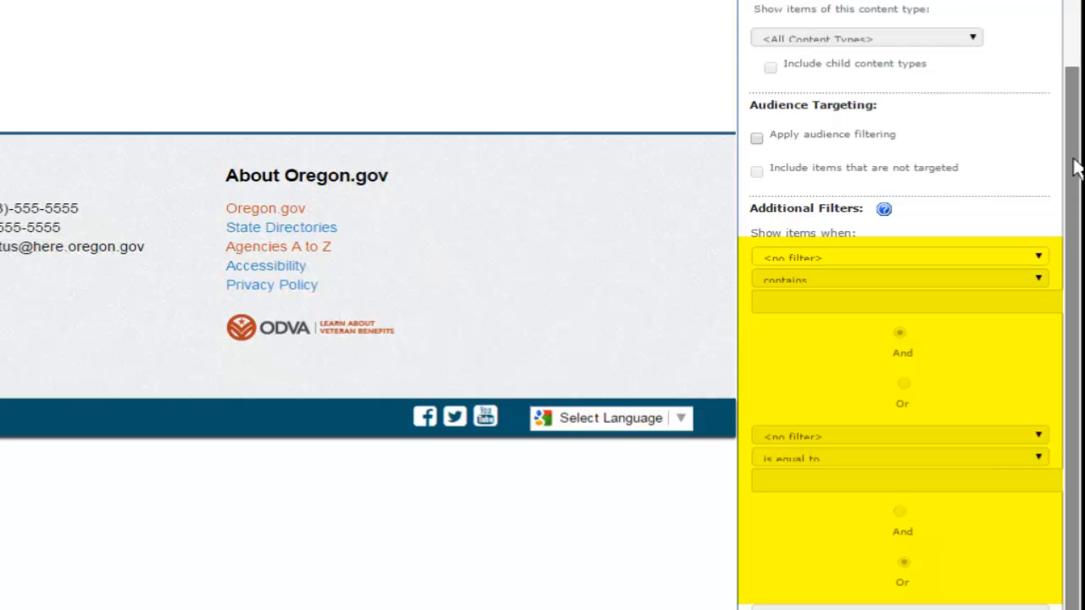
scroll(1074, 168, "down", 4)
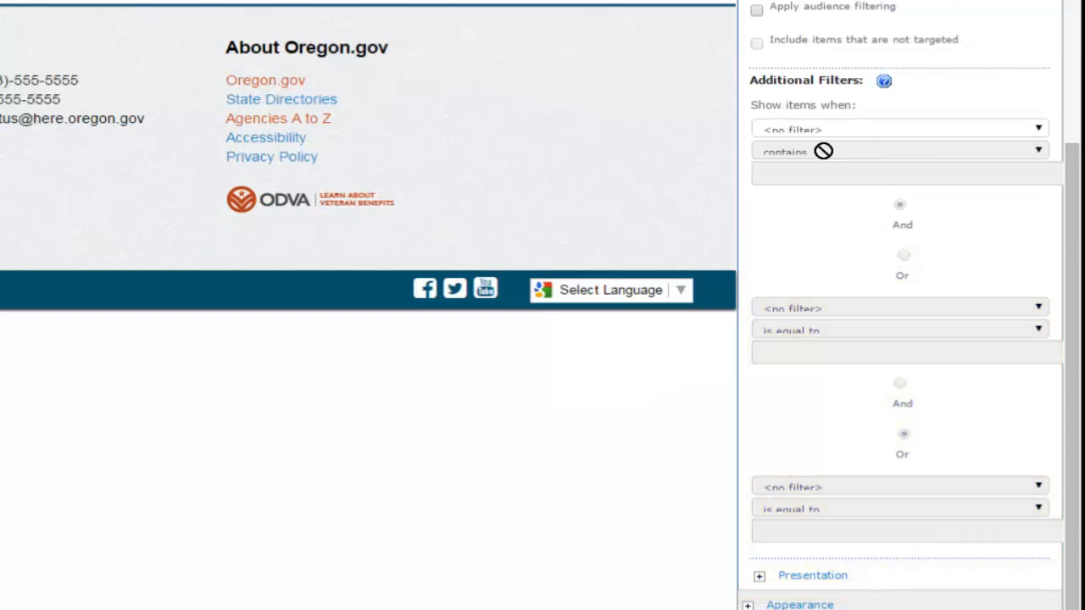
Set the first additional filter to show items when Tags contains alt.
left_click(864, 129)
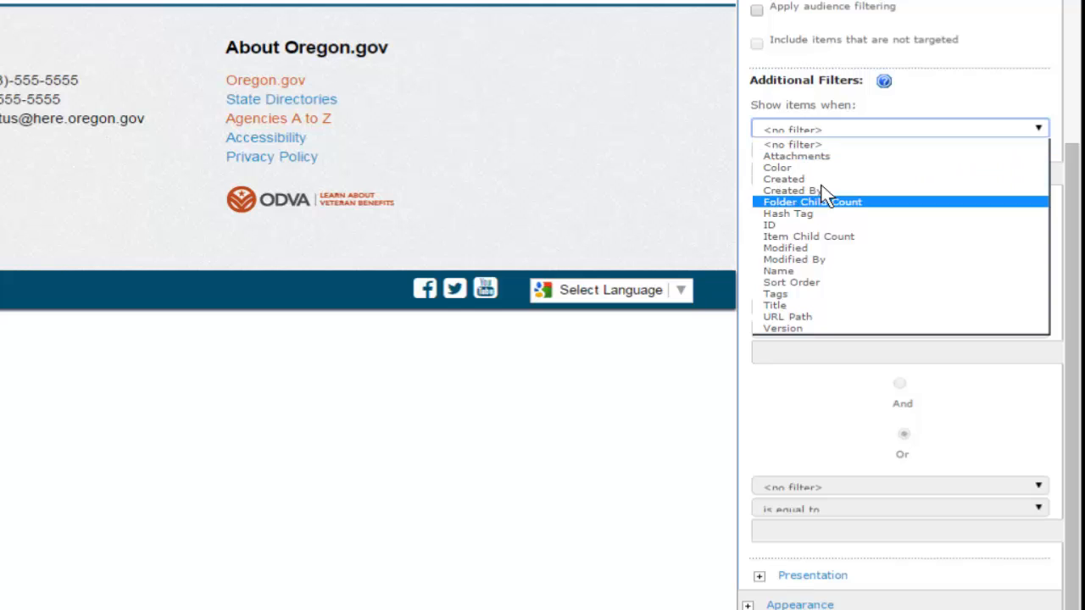
left_click(815, 298)
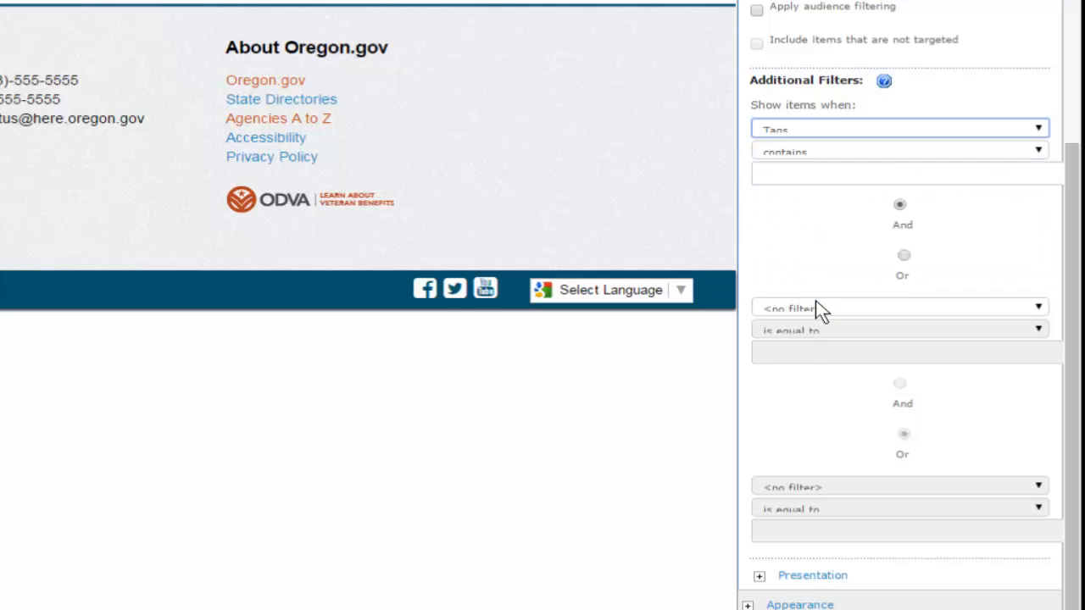
left_click(817, 135)
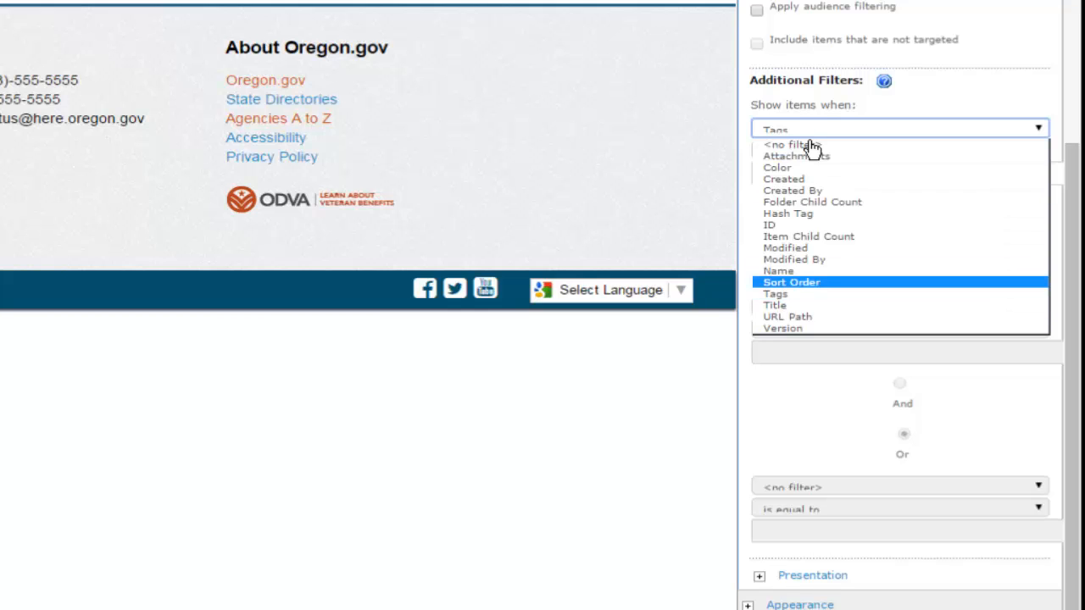
left_click(785, 297)
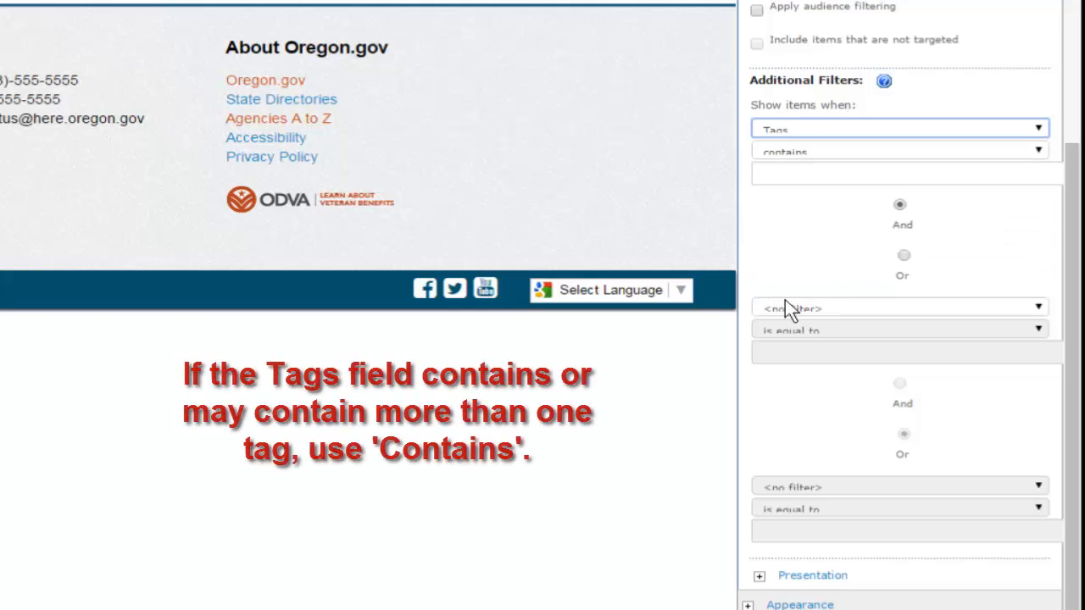
left_click(917, 153)
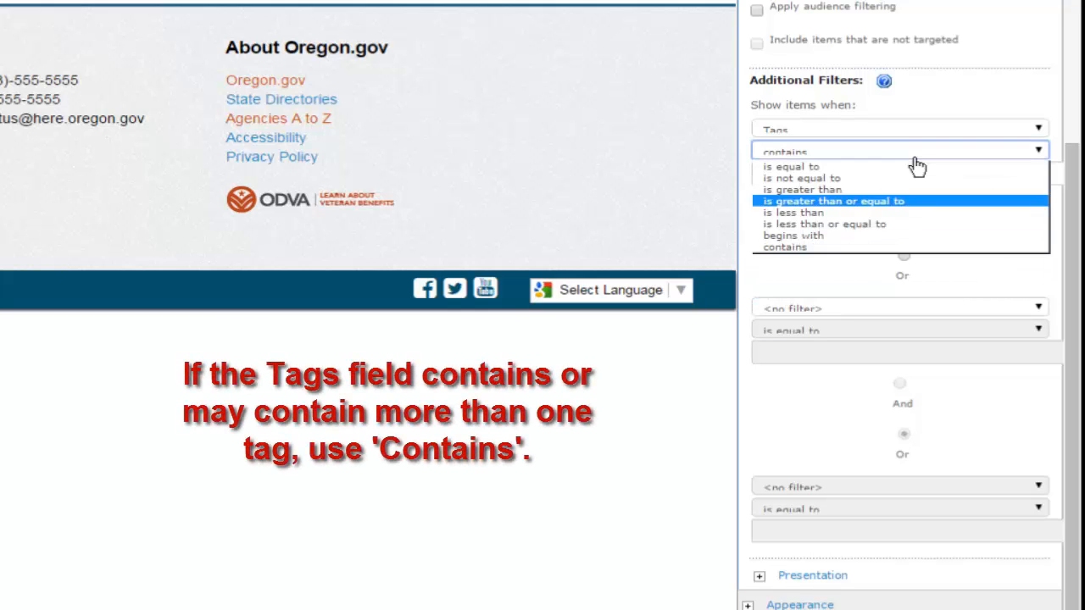
left_click(857, 247)
left_click(825, 174)
type("alt")
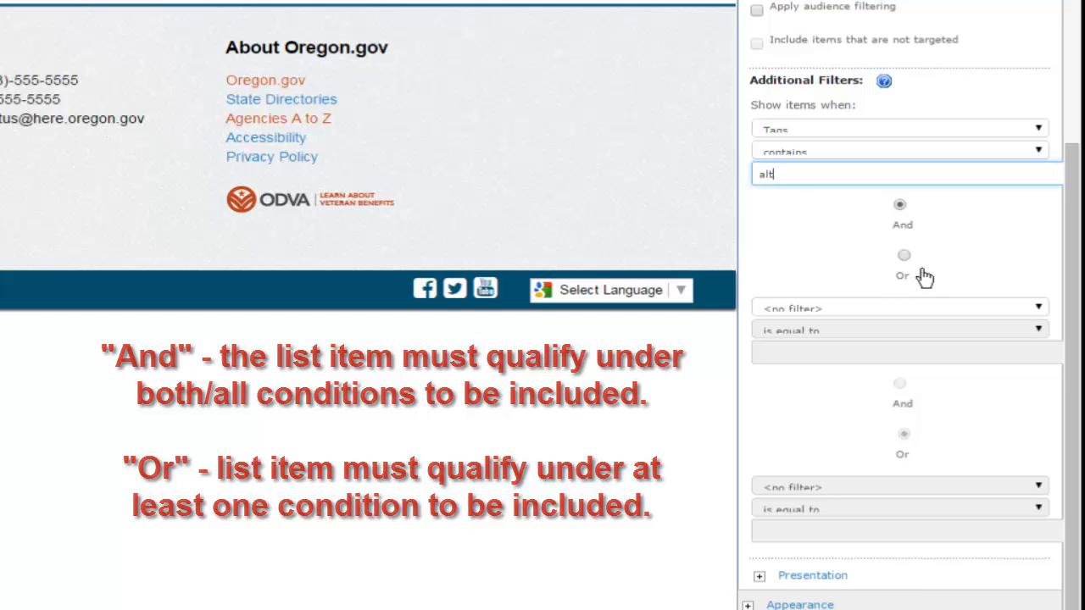
Recheck the first filter's Tags field, its alt value and the And/Or choice below it.
left_click_drag(796, 185, 860, 337)
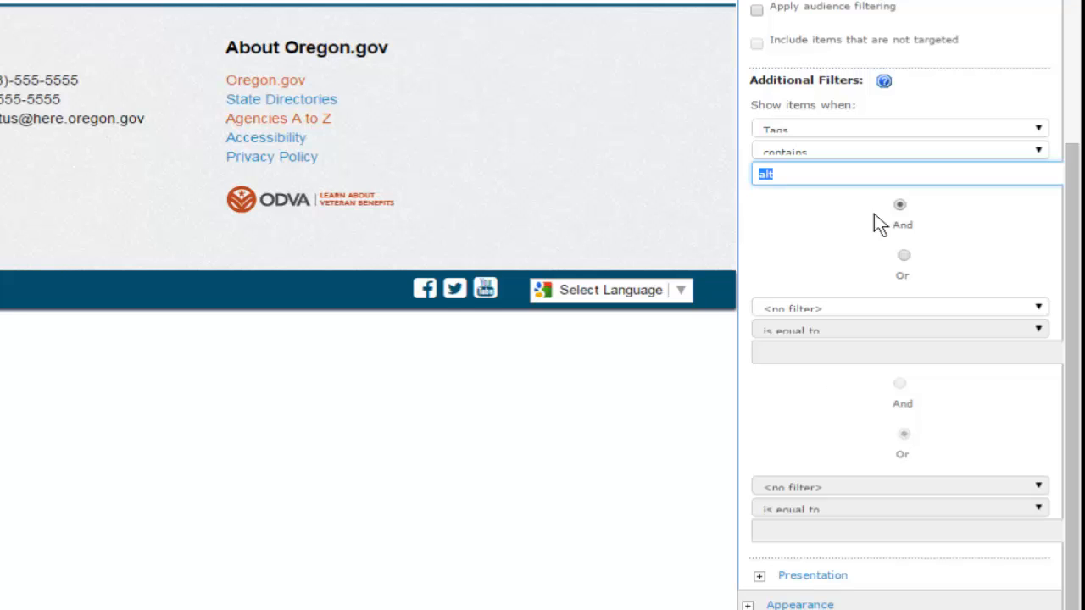
left_click_drag(911, 220, 868, 246)
left_click(829, 137)
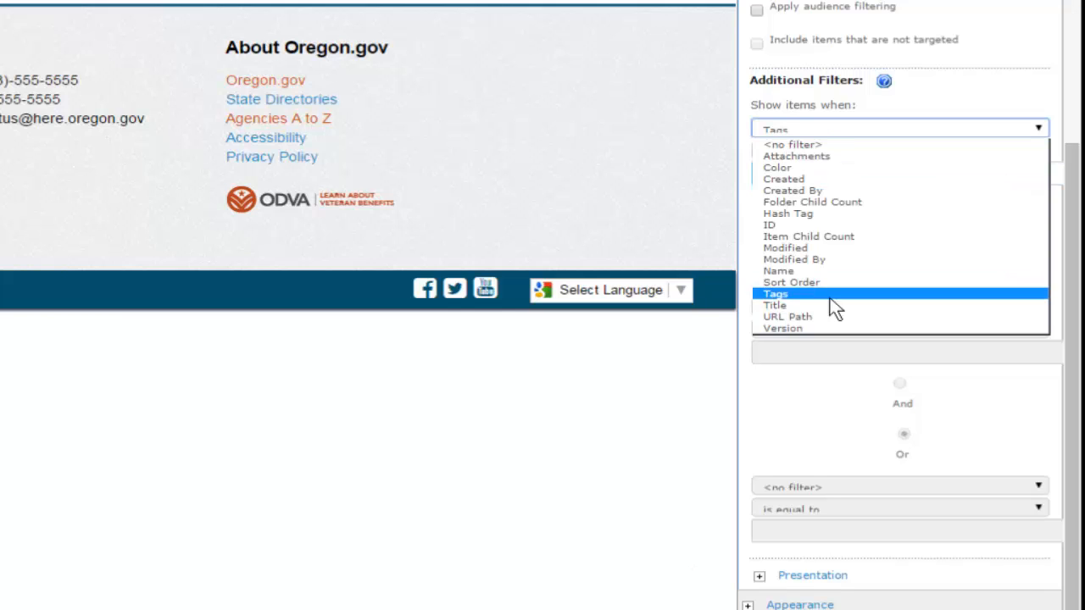
left_click(830, 296)
double_click(805, 184)
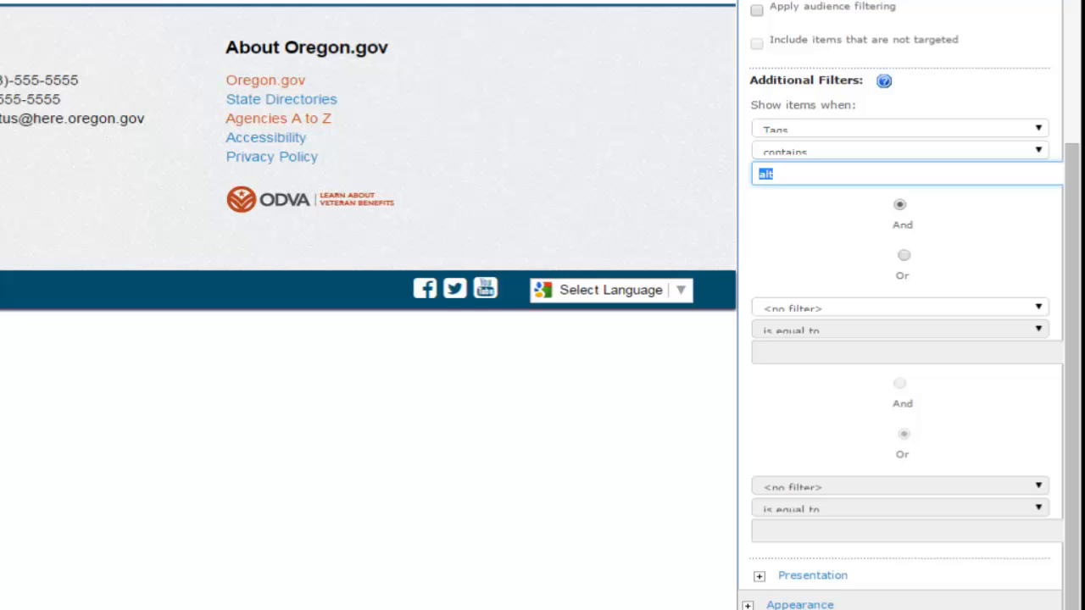
key("Tab")
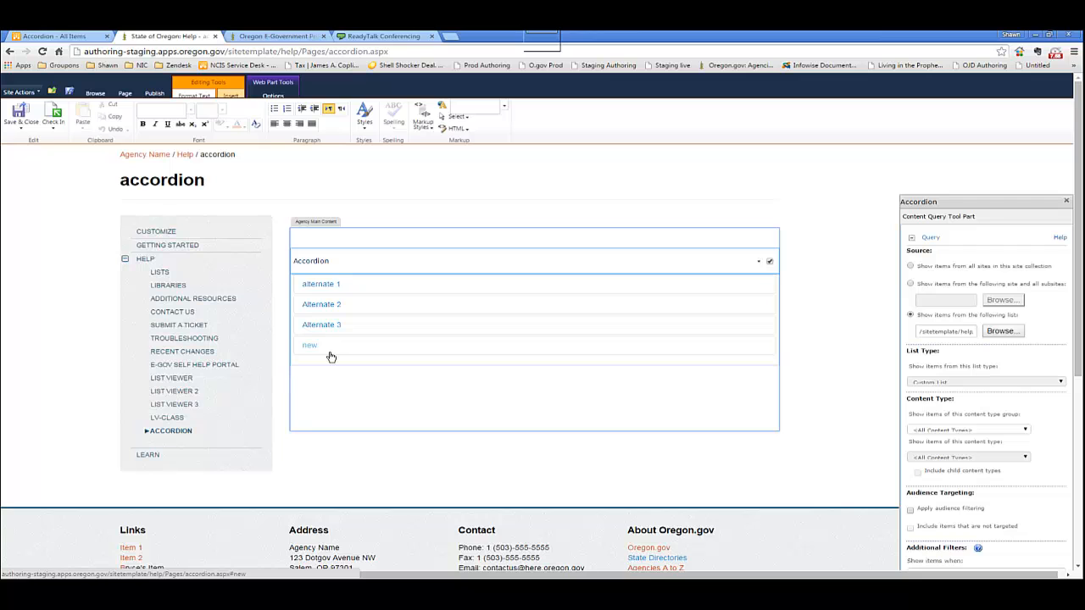
Check the Tags column of the Accordion list against the items in the web part, and return to the accordion page.
left_click(40, 38)
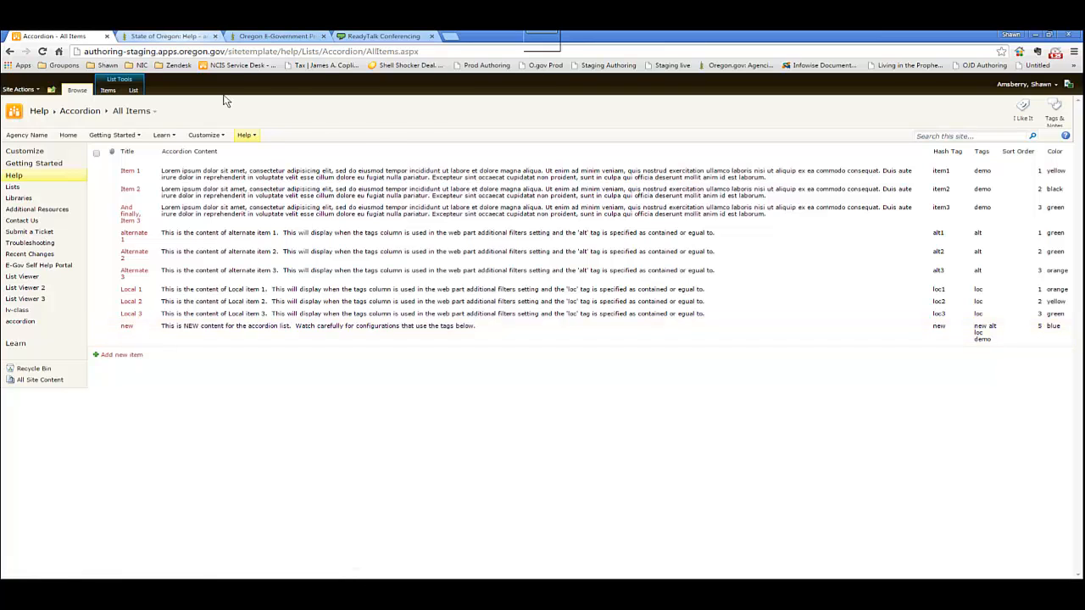
key("ctrl+Tab")
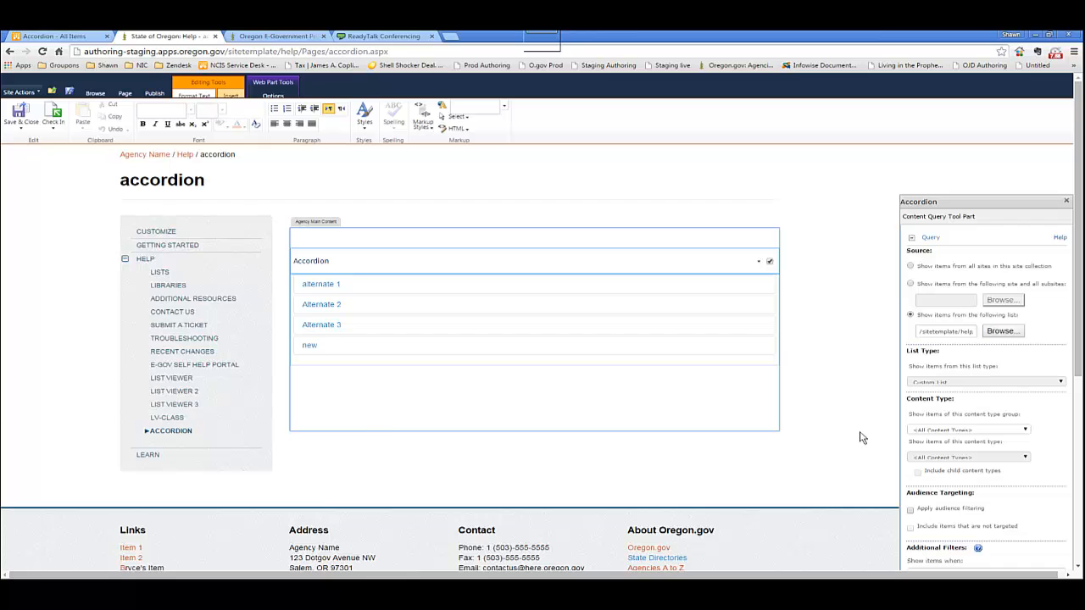
Try the first additional filter with Title contains alt, and return its field to Tags.
scroll(862, 438, "down", 3)
left_click(941, 421)
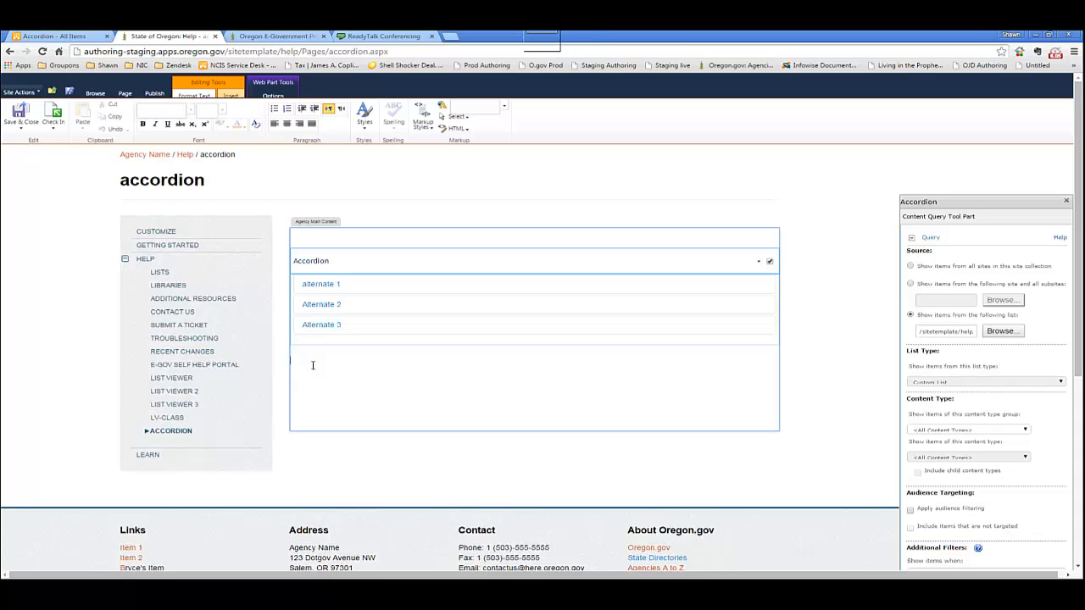
left_click(856, 379)
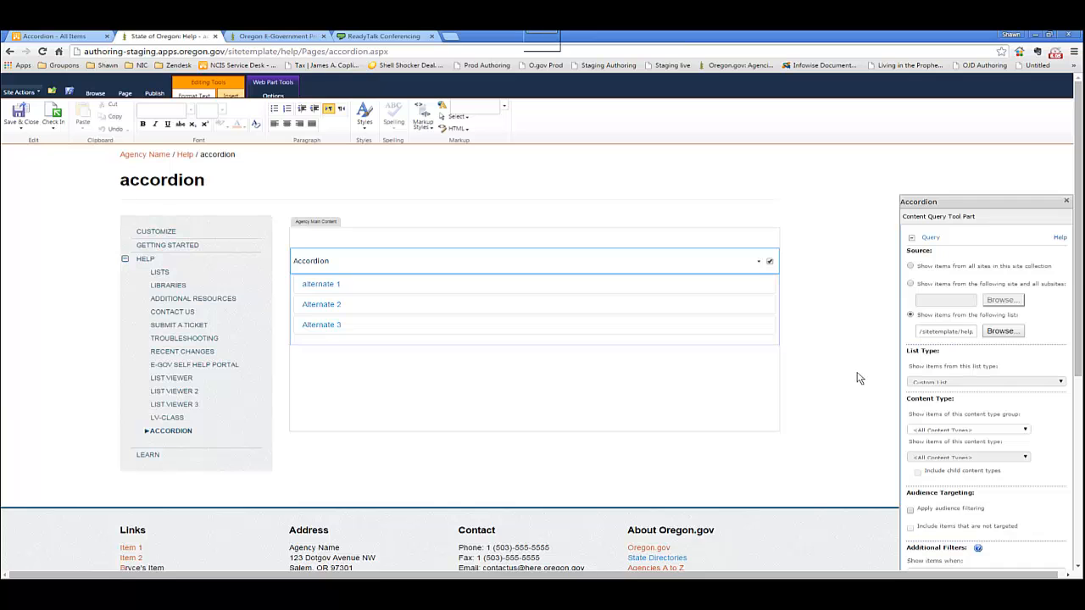
scroll(856, 379, "down", 2)
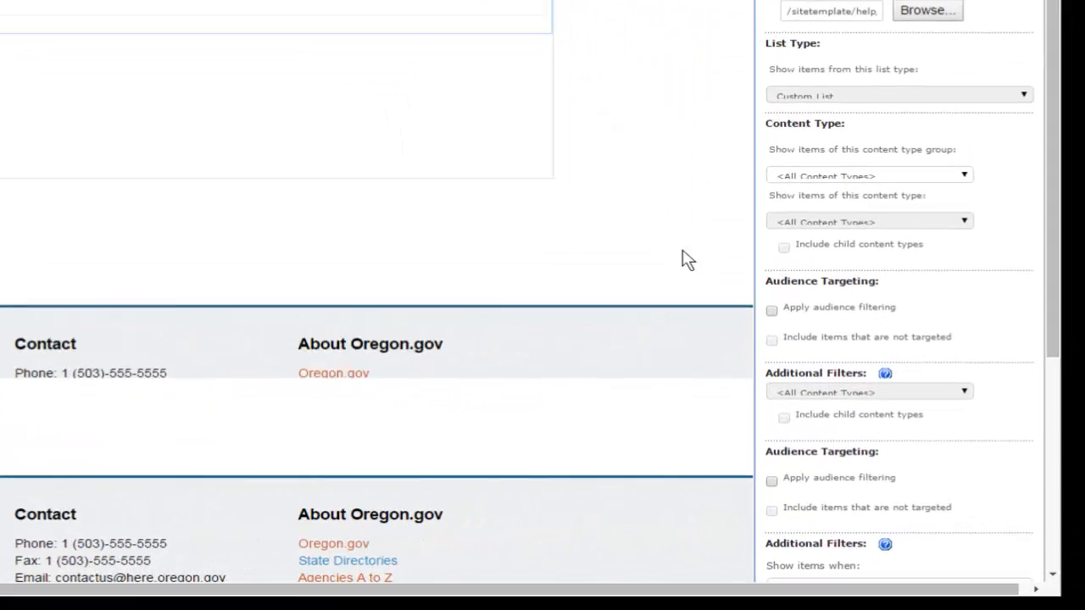
scroll(960, 418, "down", 4)
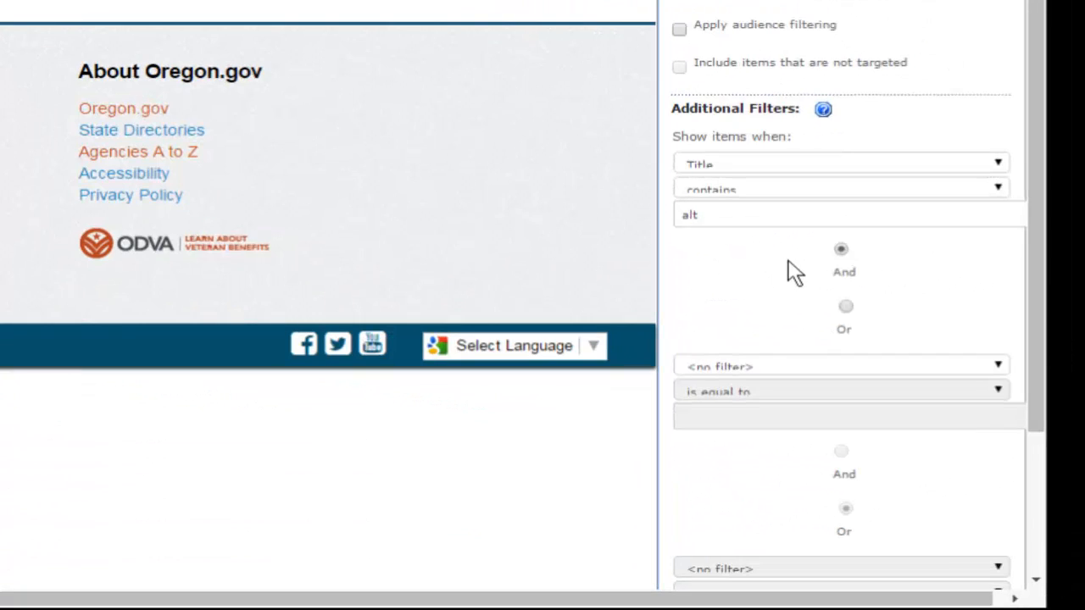
scroll(386, 322, "down", 2)
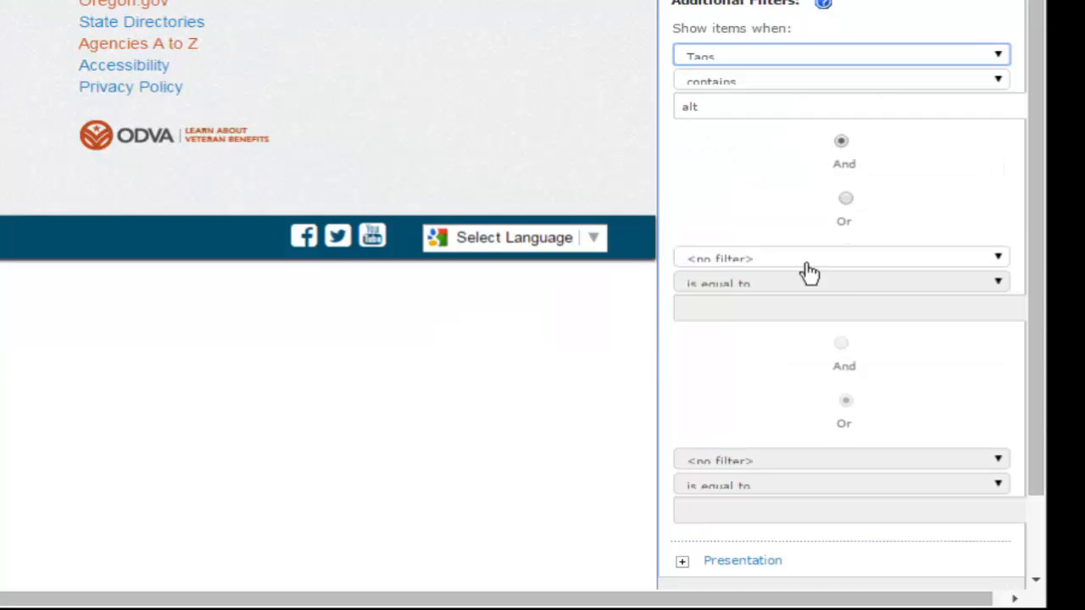
Add a second additional filter for Tags contains demo, and set the operator after it to And.
left_click(769, 259)
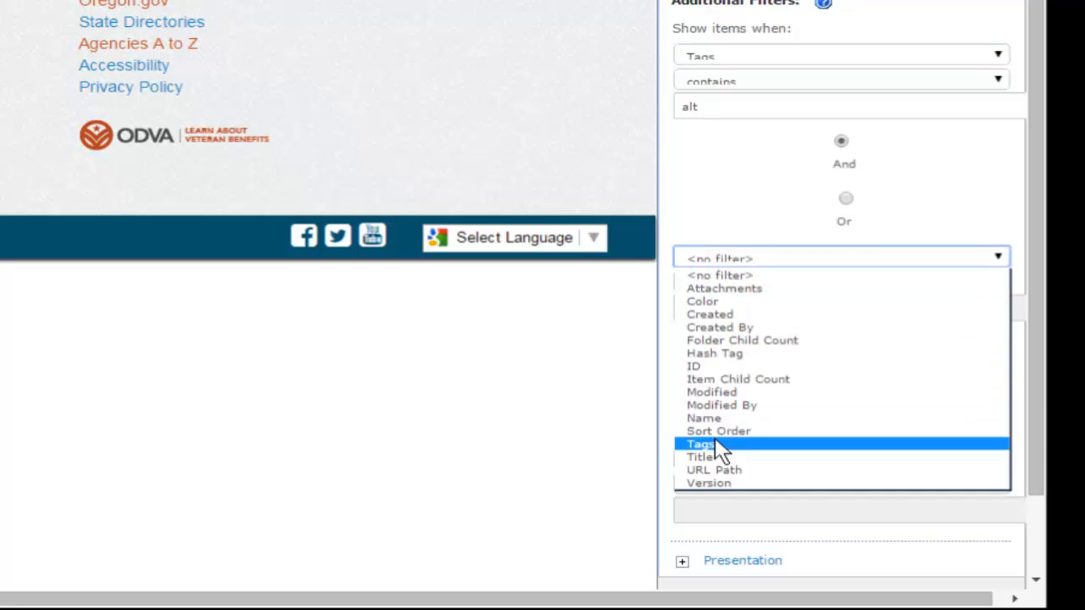
left_click(717, 445)
left_click(788, 283)
left_click(768, 397)
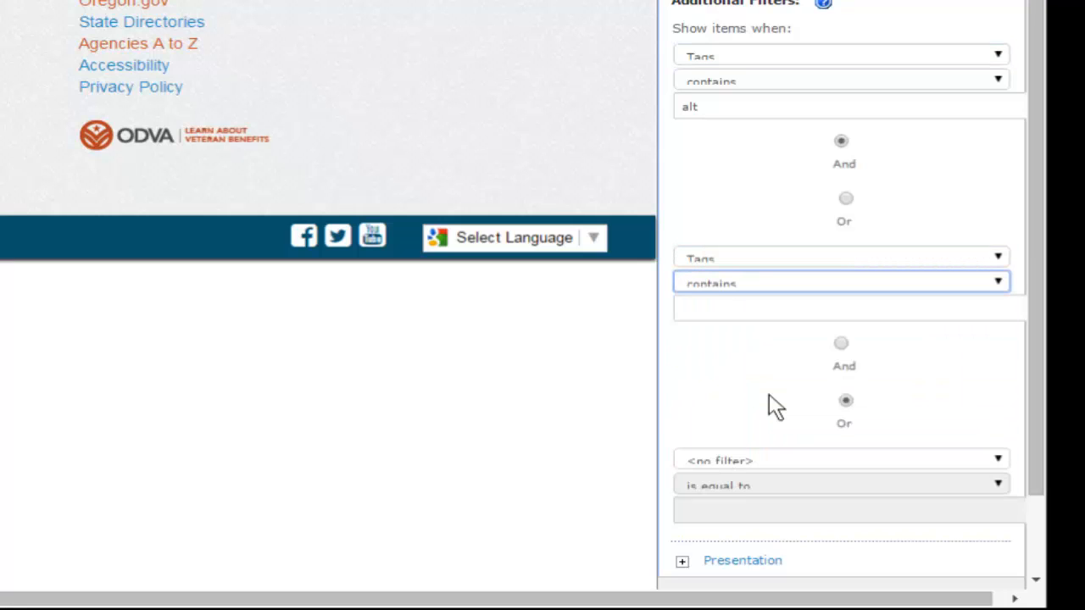
left_click(783, 310)
type("demo")
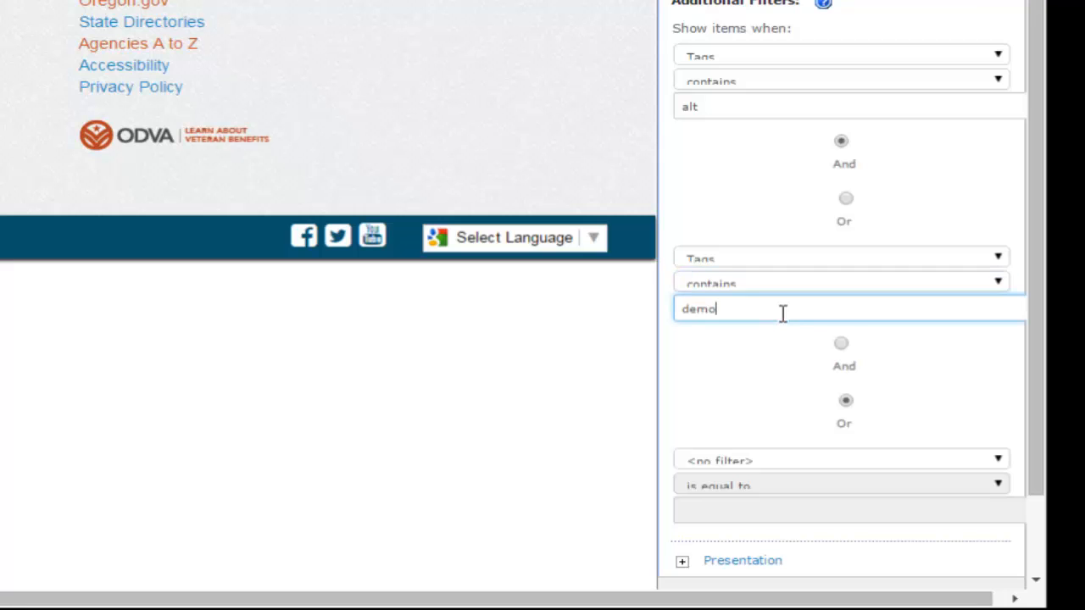
left_click(841, 344)
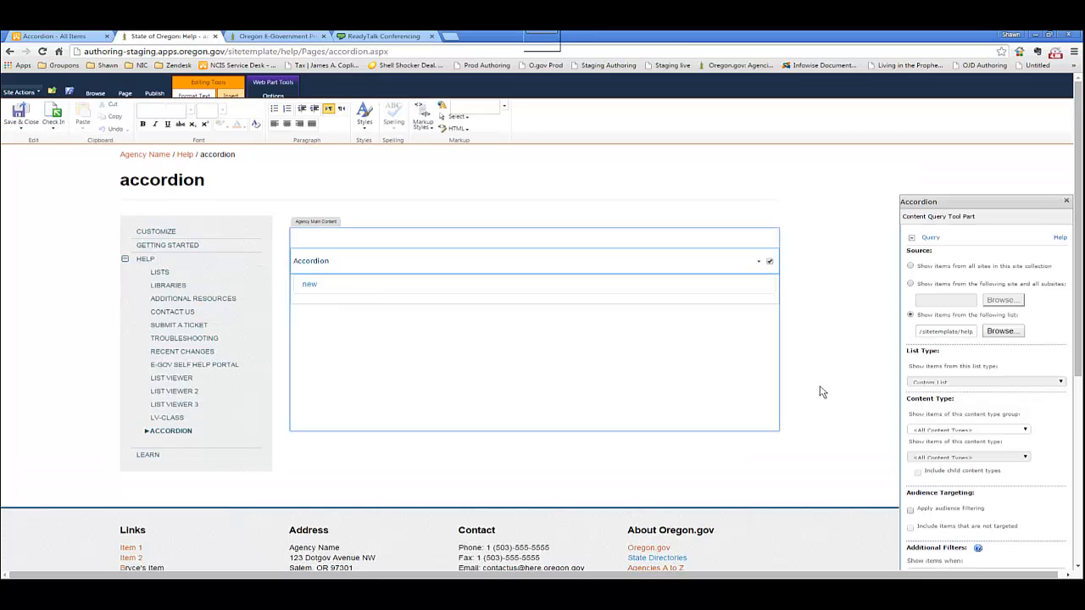
Compare the alt and demo tag filters with the items in the web part and the tags in the Accordion list.
scroll(820, 392, "down", 1)
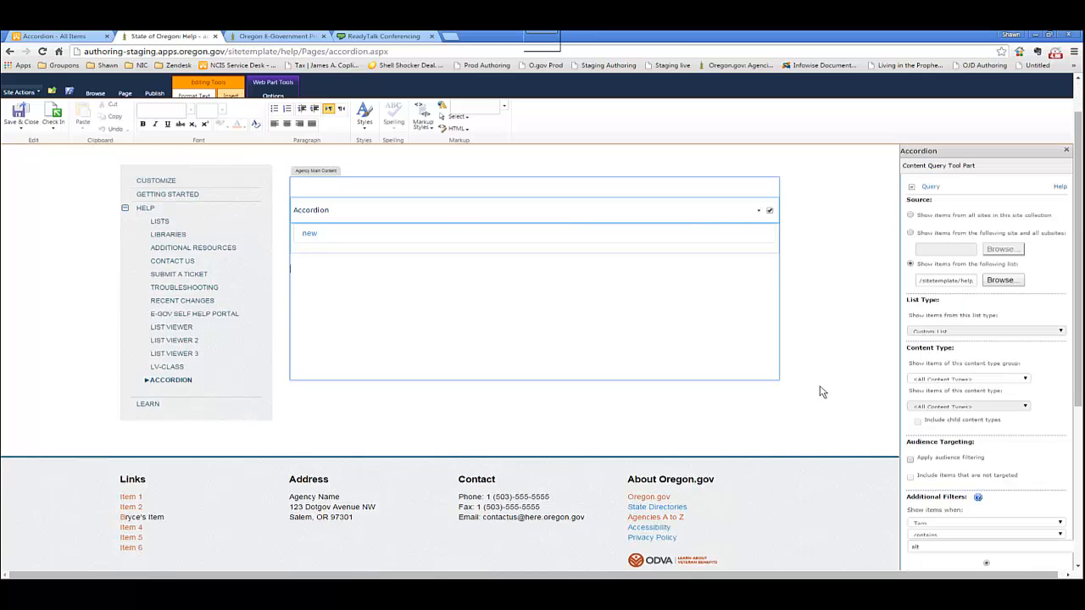
scroll(821, 391, "down", 1)
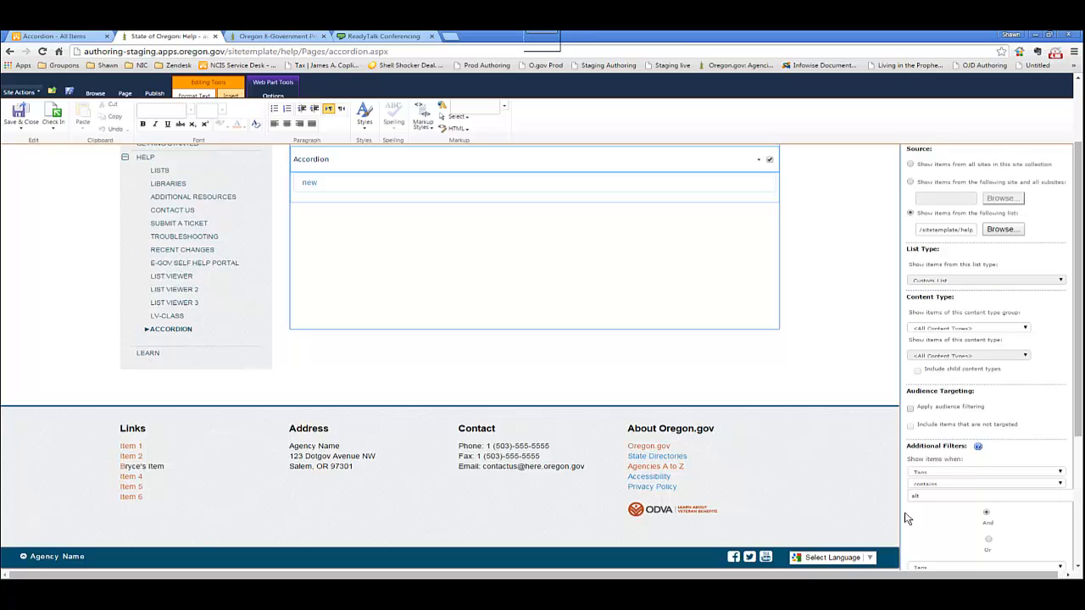
scroll(907, 518, "down", 1)
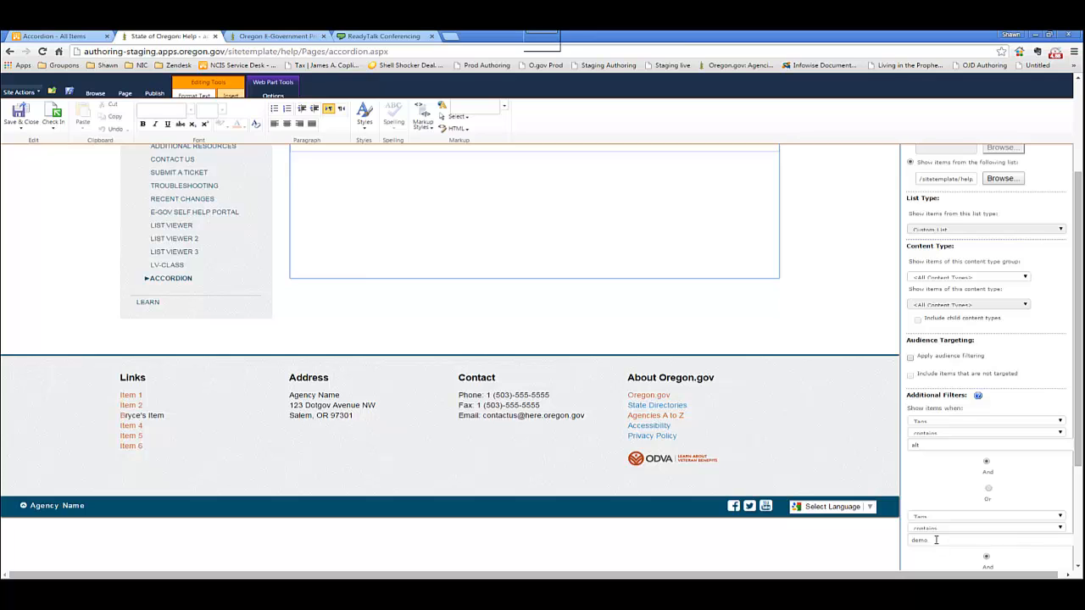
scroll(935, 540, "up", 1)
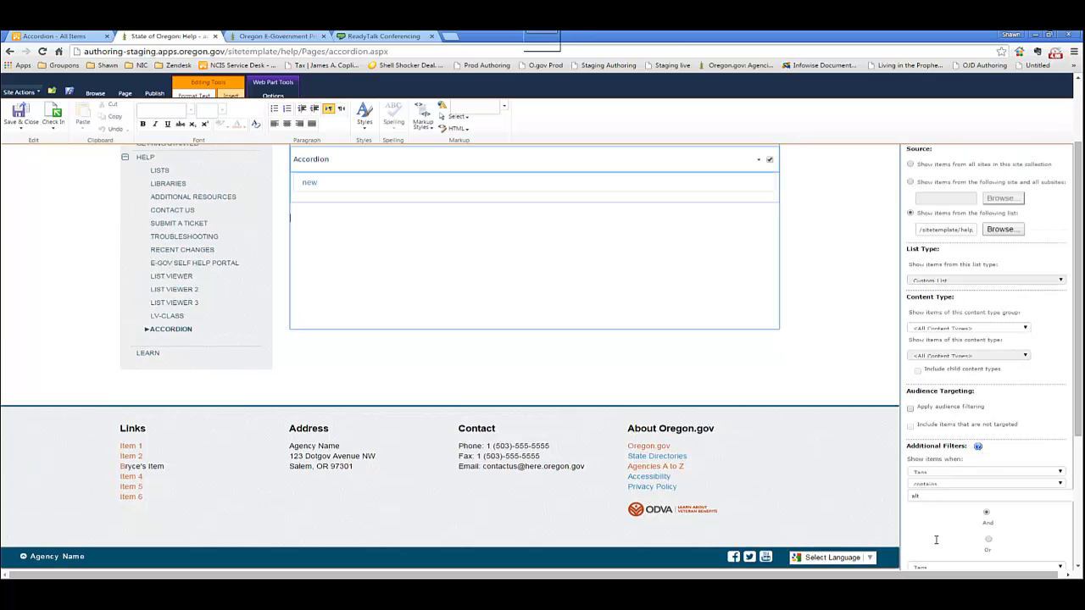
scroll(936, 540, "up", 1)
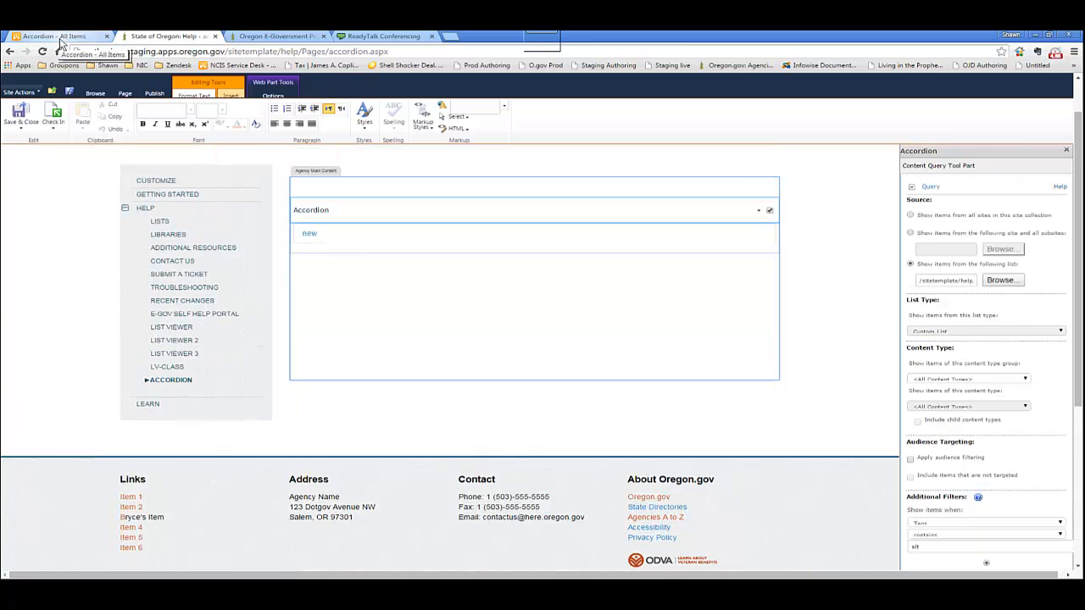
left_click(60, 36)
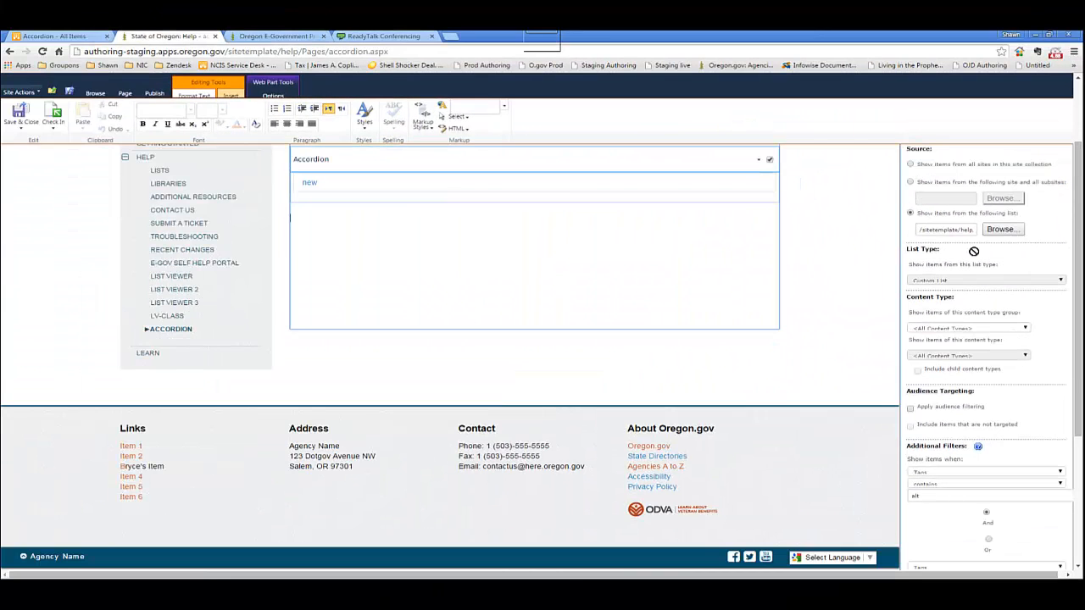
Set the operator between the alt and demo tag filters to Or, and apply it to the Accordion web part.
scroll(887, 416, "down", 2)
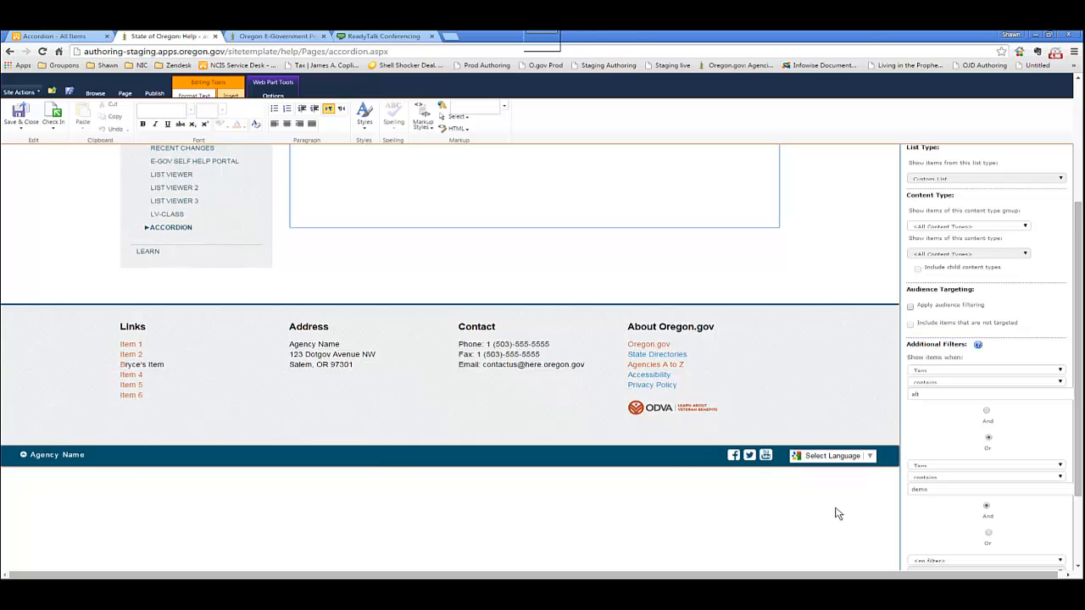
scroll(834, 513, "down", 2)
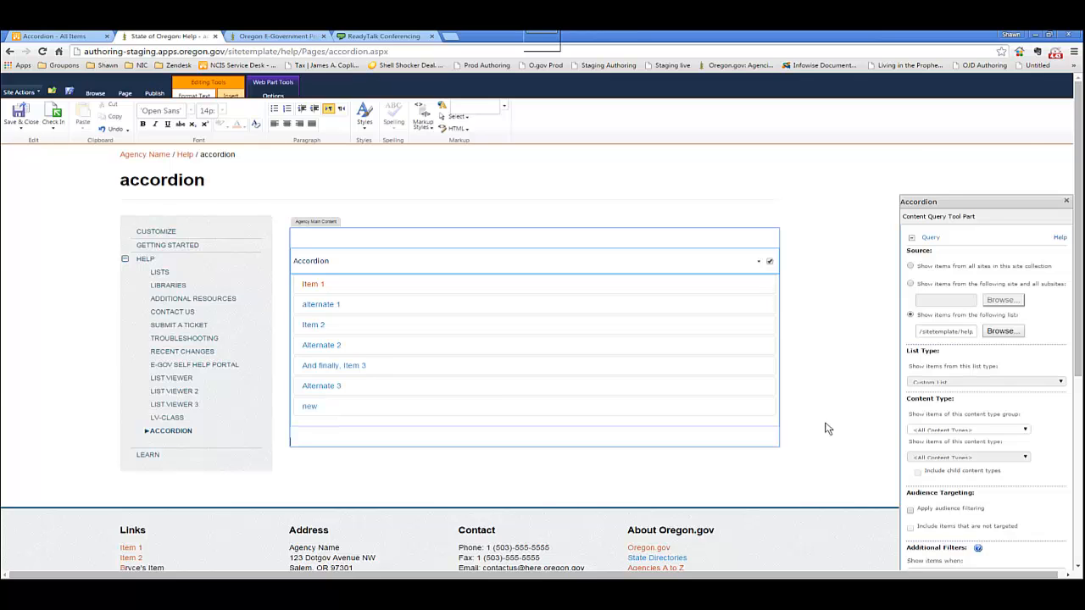
Expand the web part's presentation settings and group the items by Color.
scroll(828, 429, "down", 4)
left_click(940, 355)
left_click(942, 444)
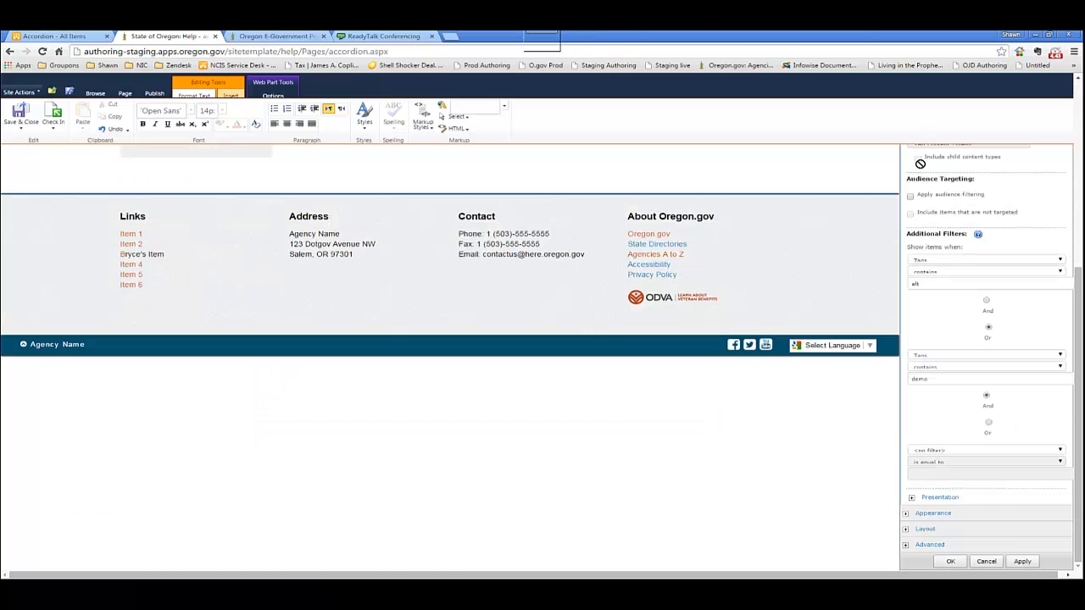
scroll(919, 164, "up", 2)
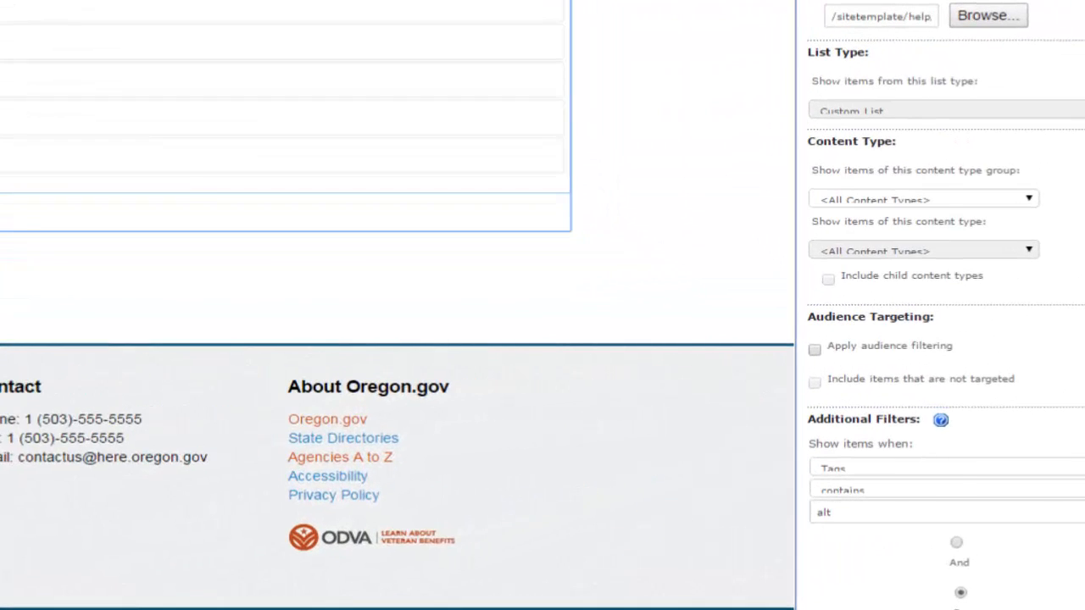
scroll(870, 494, "down", 2)
scroll(725, 587, "down", 9)
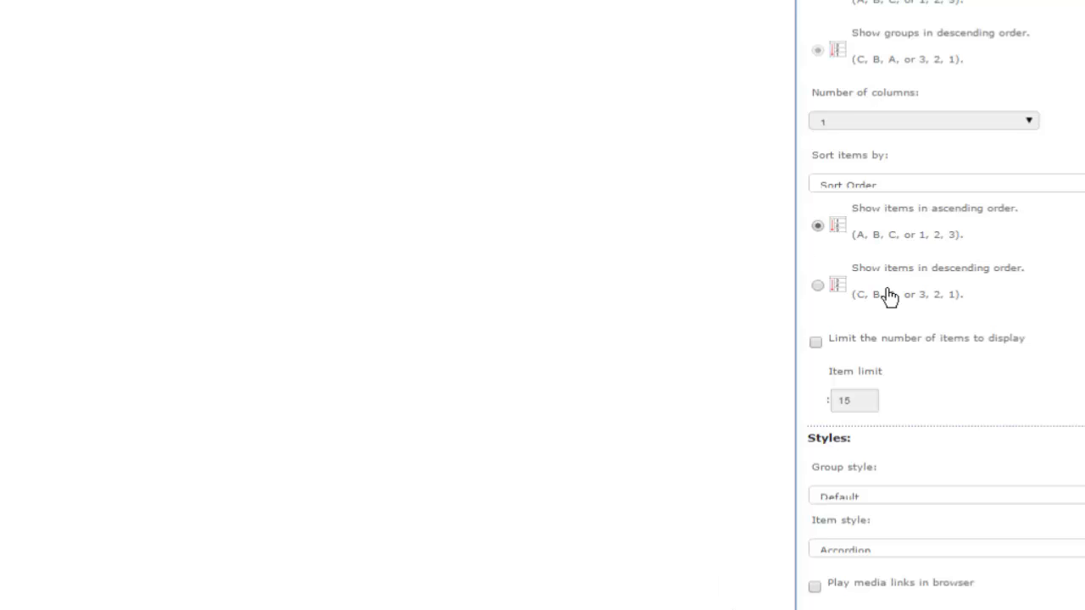
scroll(691, 430, "up", 2)
scroll(691, 429, "up", 1)
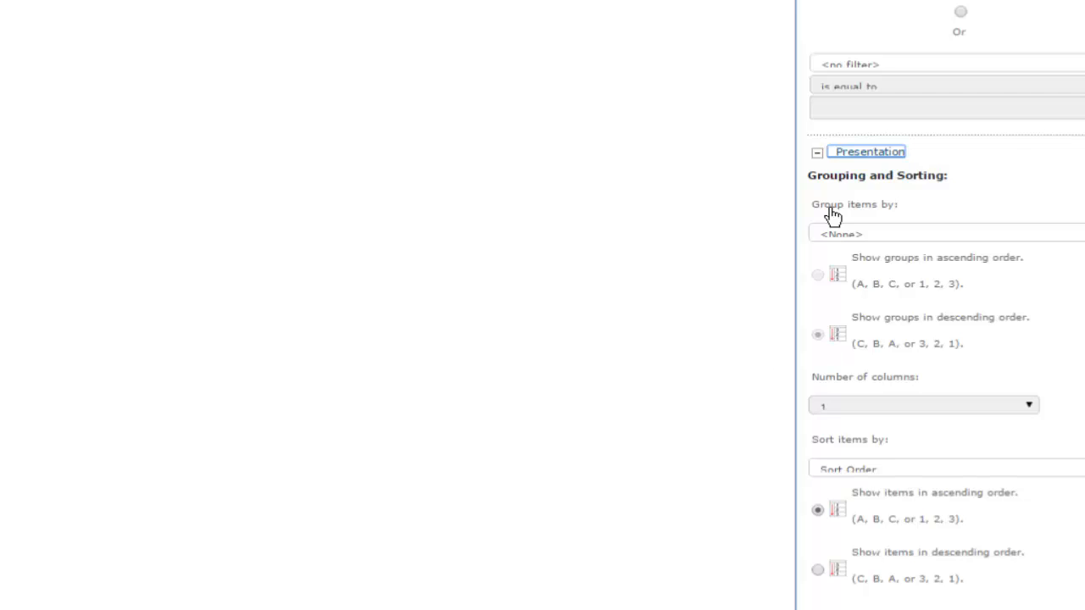
left_click(966, 234)
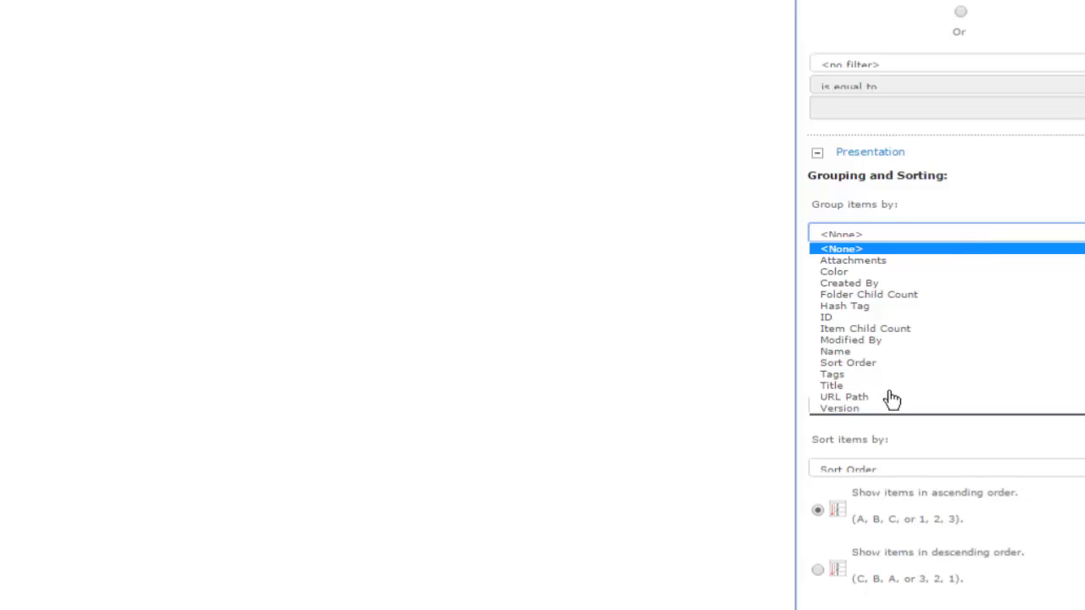
left_click(839, 271)
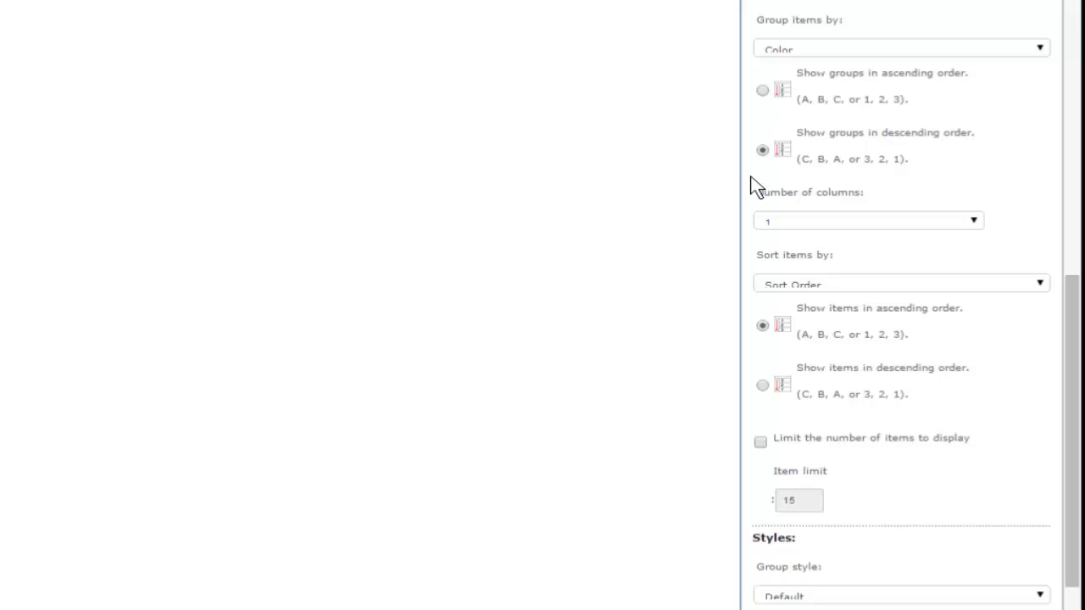
Review the item style options and choose Accordion as the web part's item style.
scroll(741, 204, "down", 1)
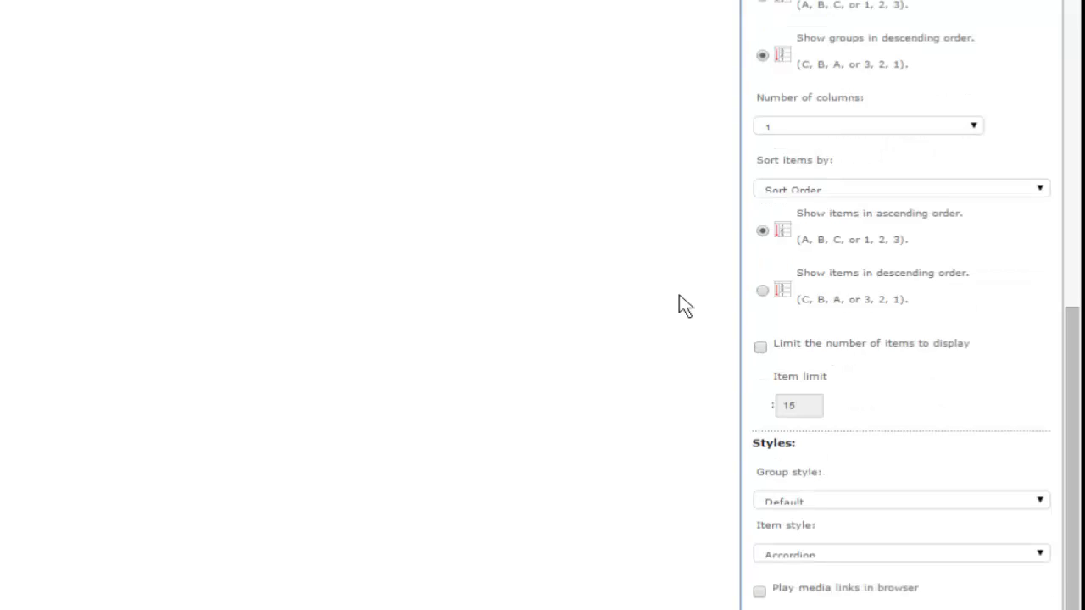
scroll(682, 304, "down", 3)
scroll(688, 305, "down", 1)
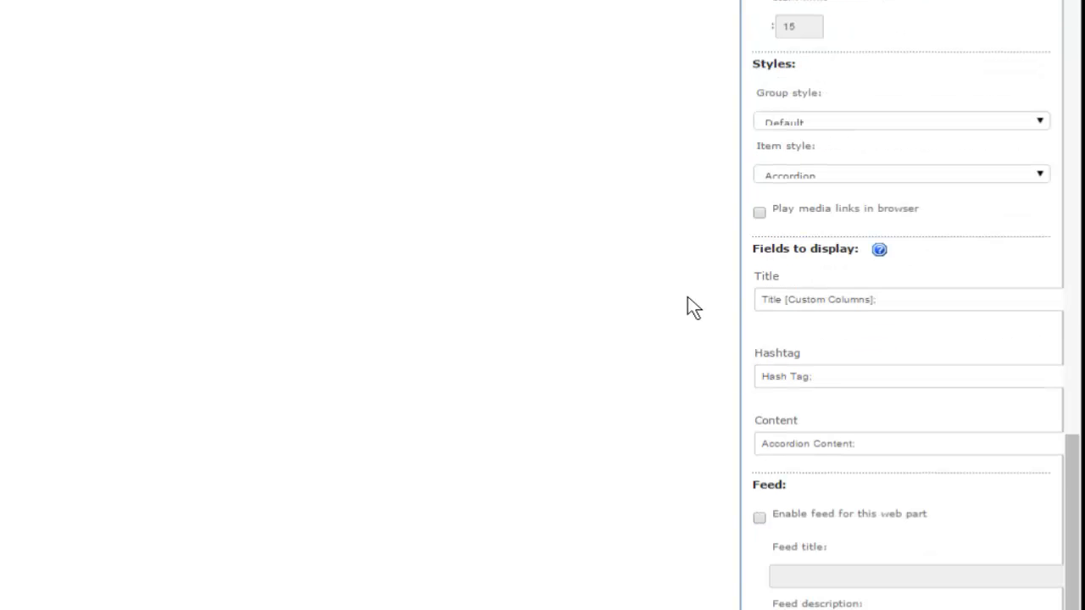
scroll(686, 331, "down", 1)
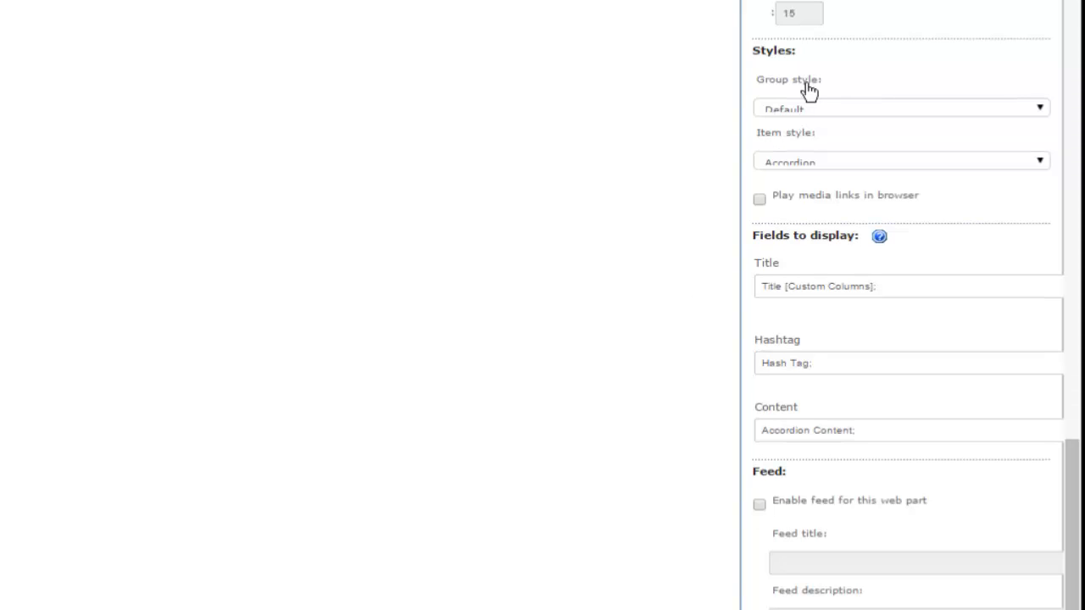
left_click(826, 161)
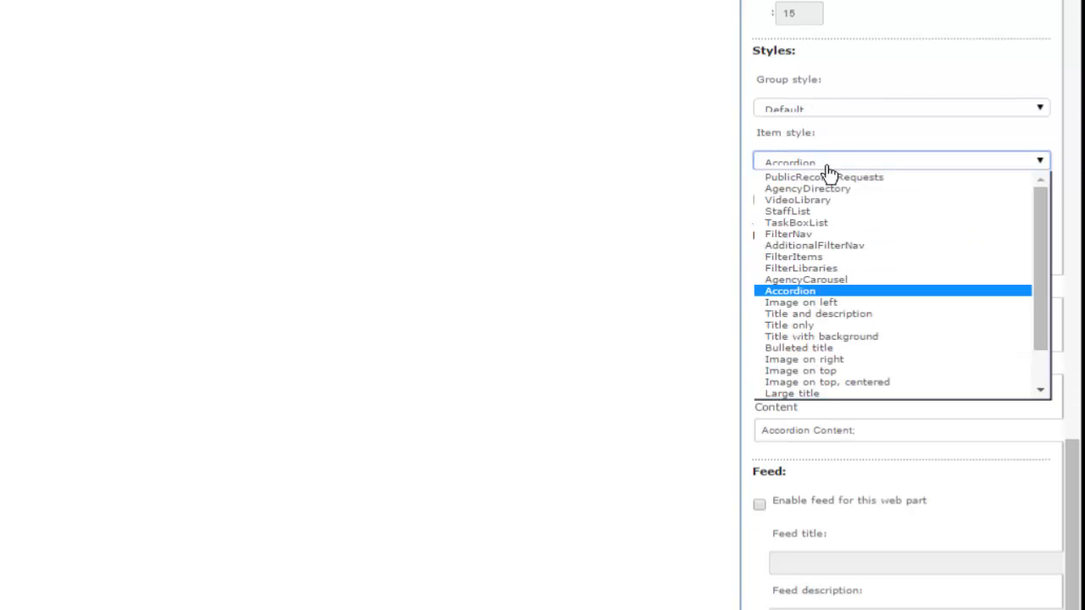
left_click(831, 292)
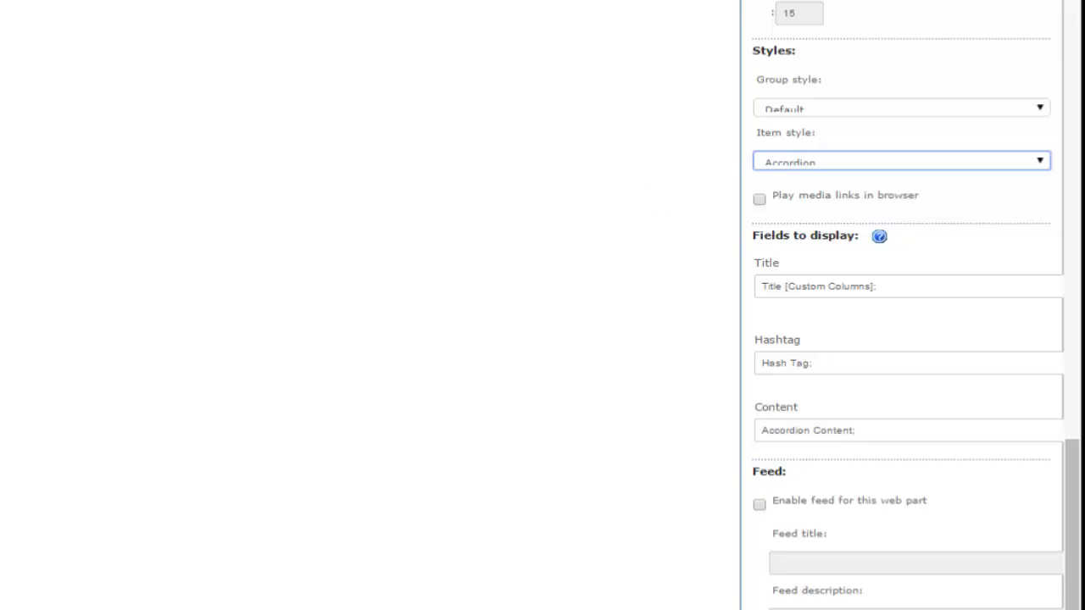
Expand the web part's appearance settings and choose None as the chrome type.
scroll(424, 585, "down", 9)
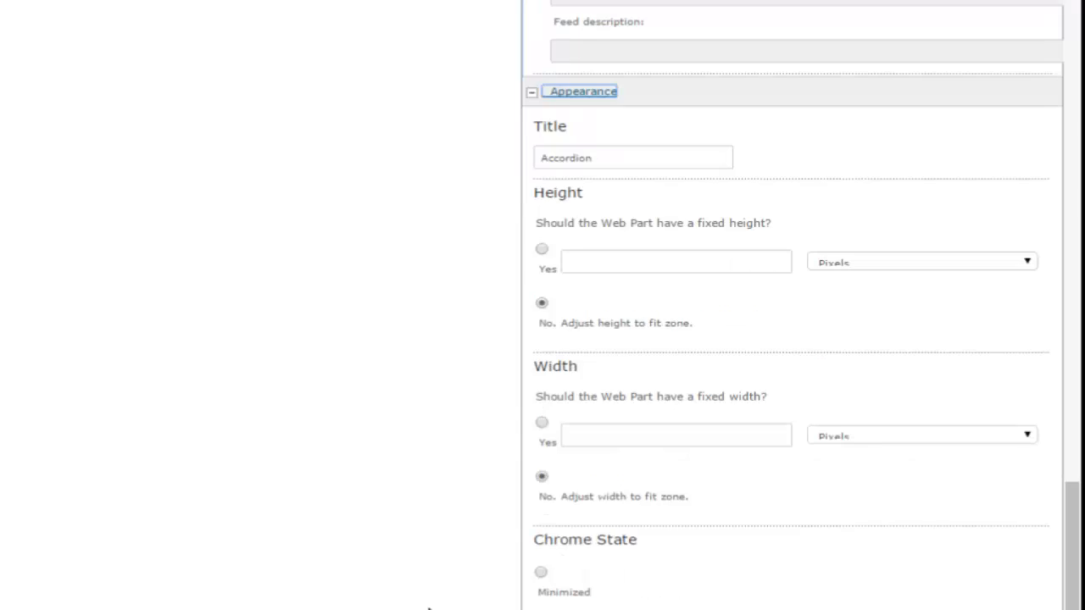
scroll(329, 448, "down", 1)
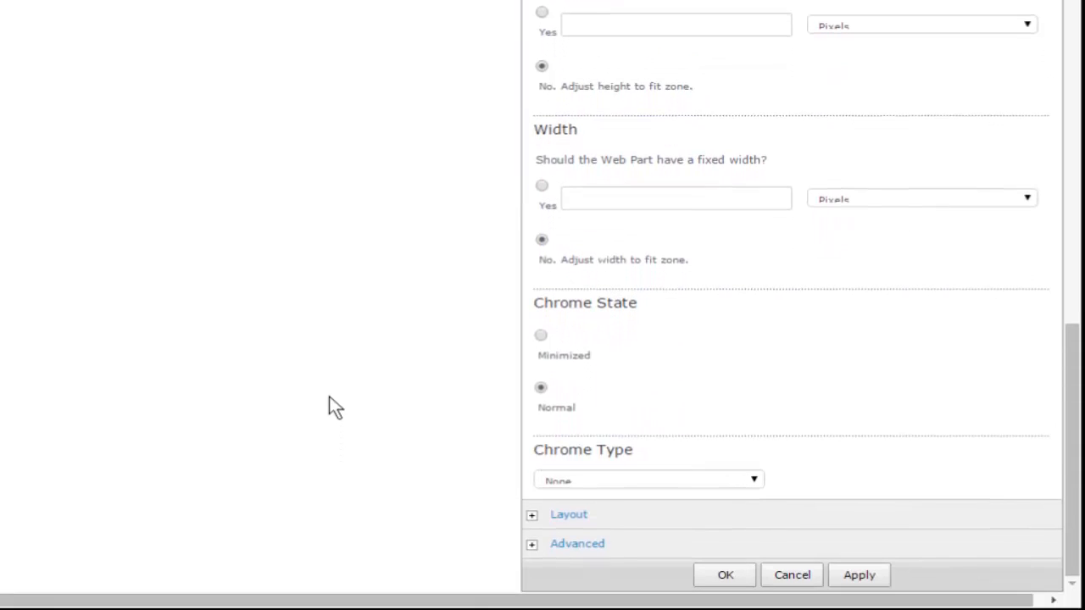
left_click(576, 485)
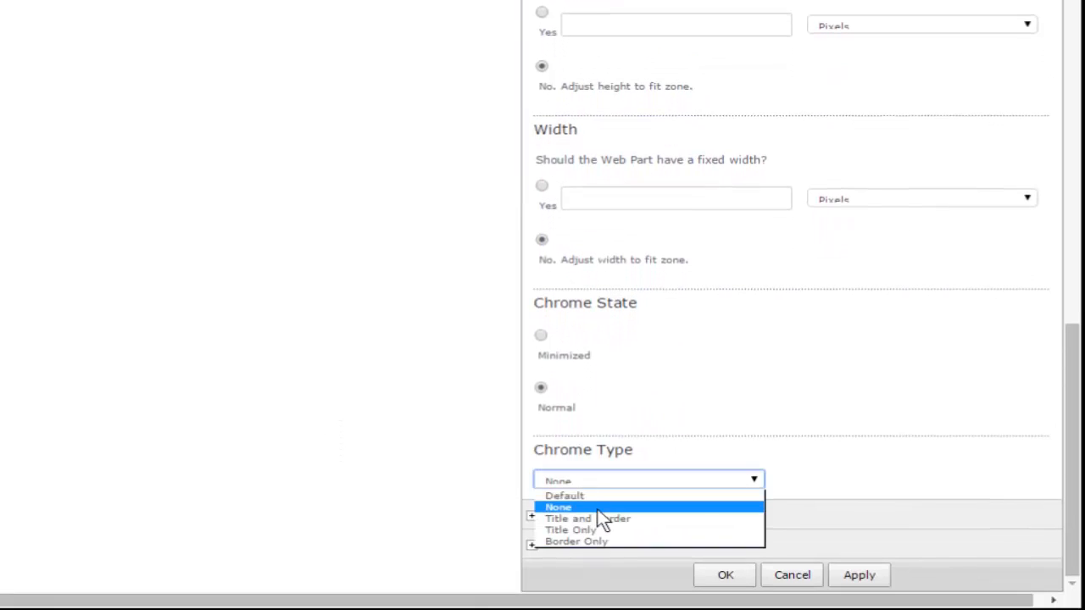
left_click(597, 511)
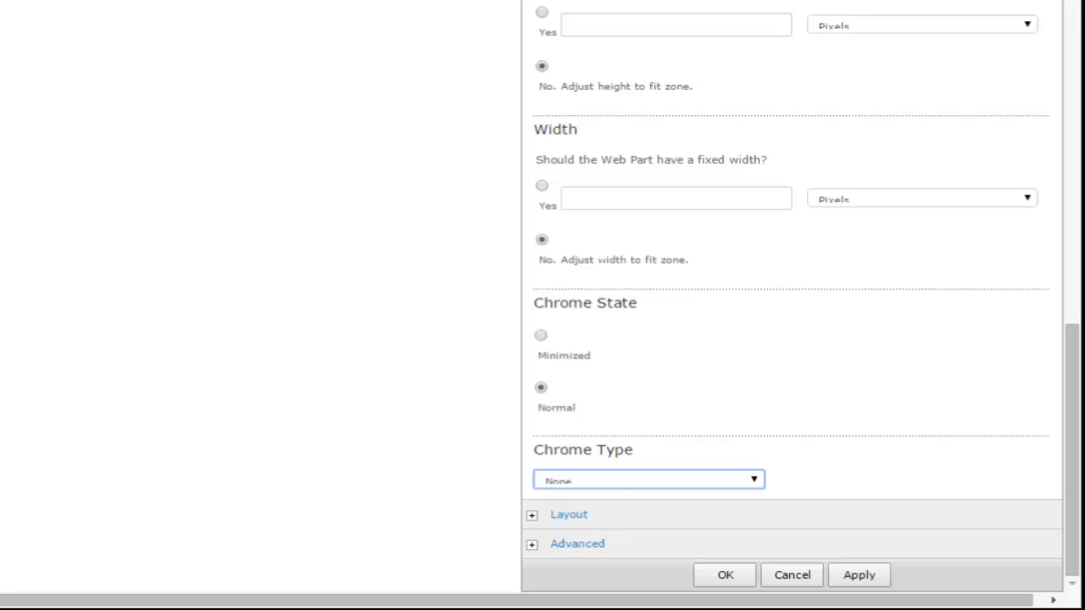
left_click(630, 489)
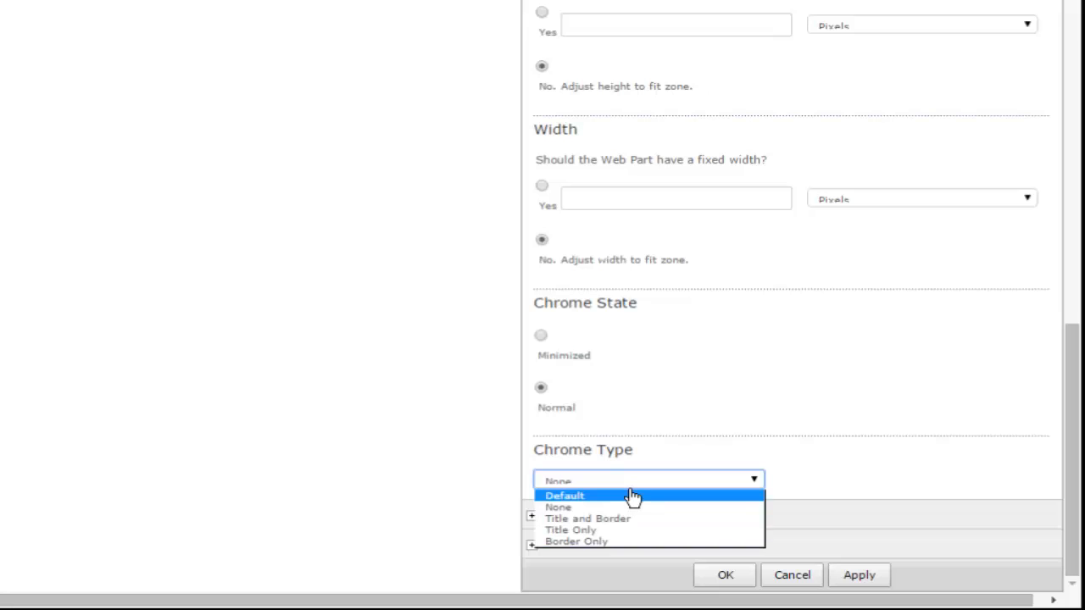
left_click(610, 511)
Confirm the web part settings and expand Item 1 in the yellow group of the accordion.
left_click(729, 576)
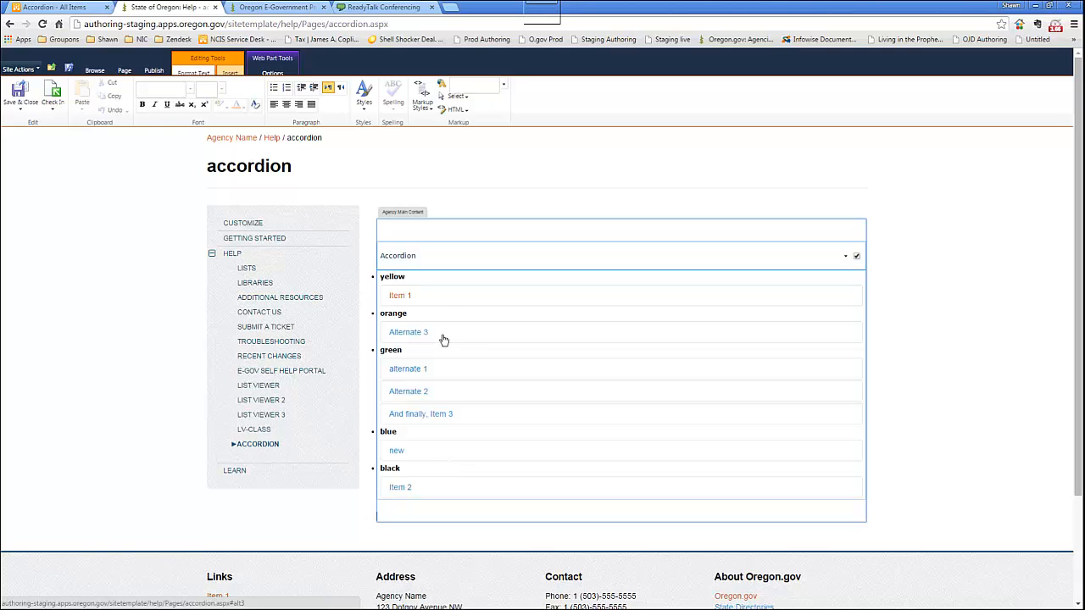
left_click(412, 300)
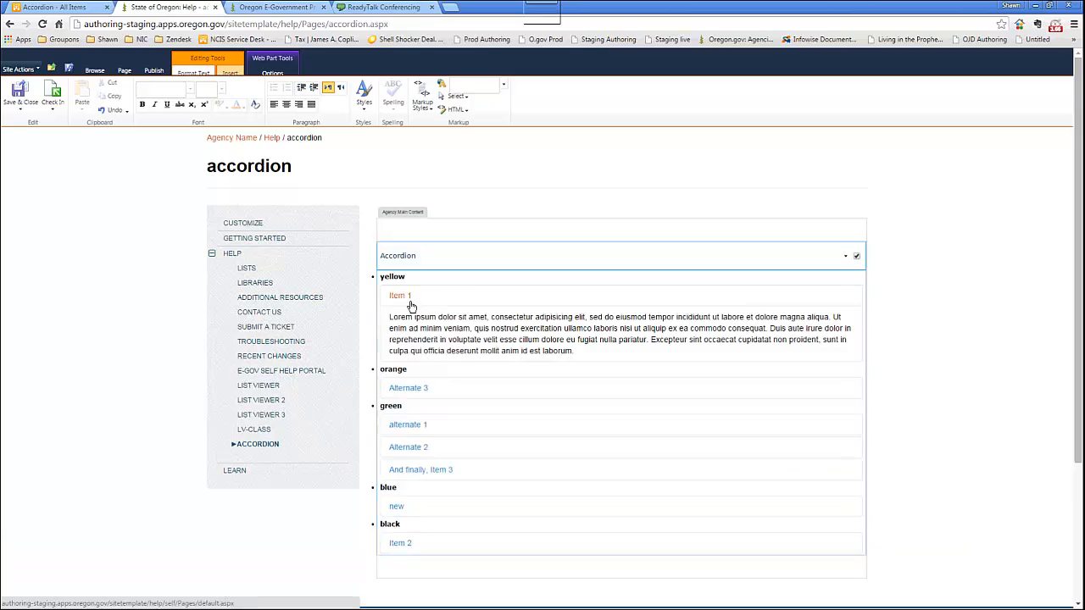
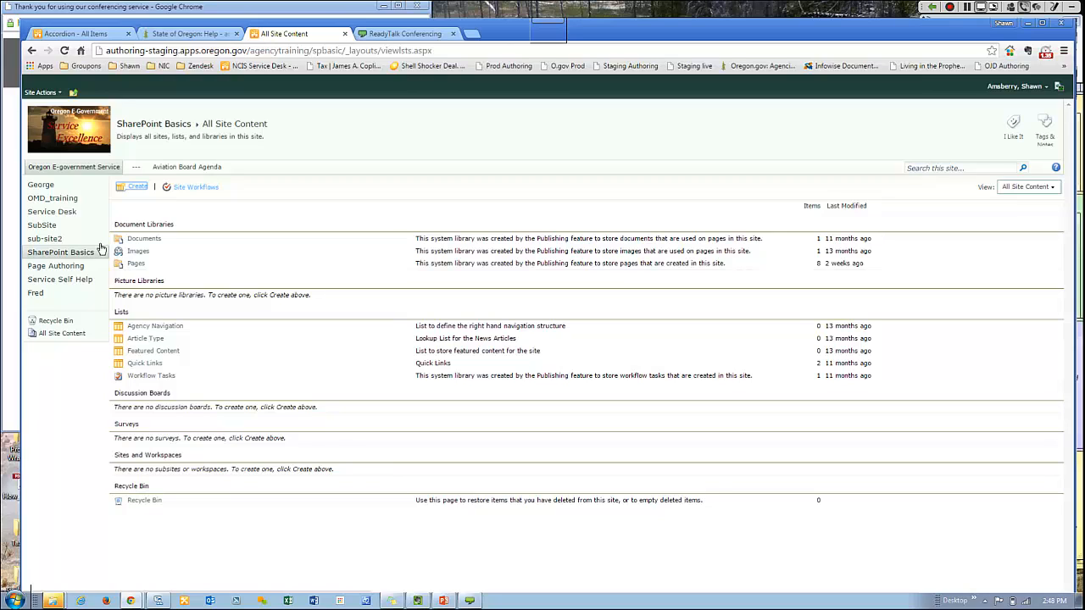
Open the accordion page from the Pages library of the SharePoint Basics site and put it in edit mode.
left_click(136, 266)
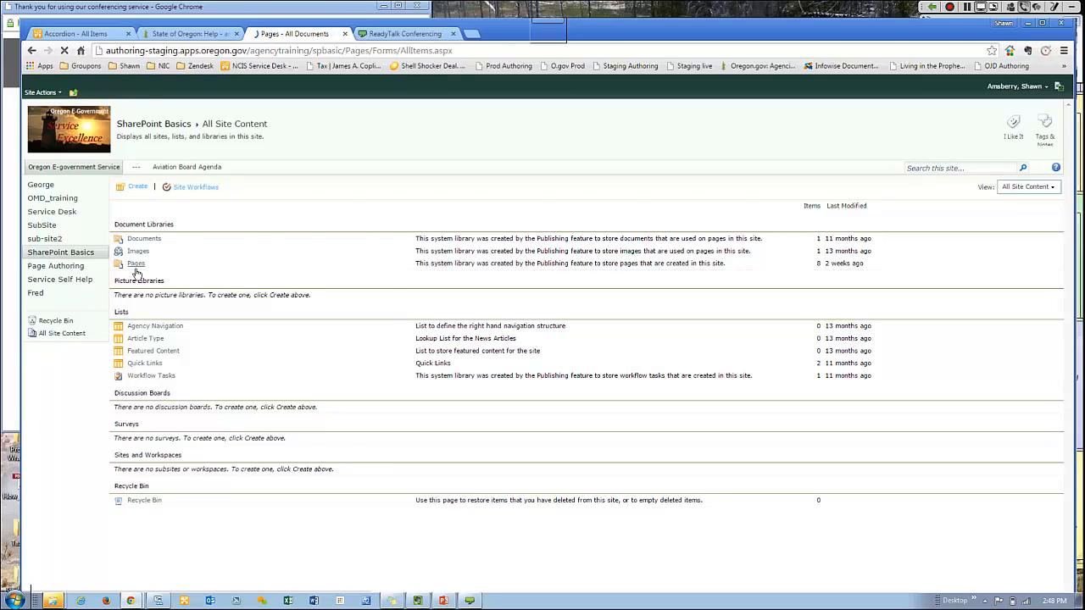
left_click(168, 216)
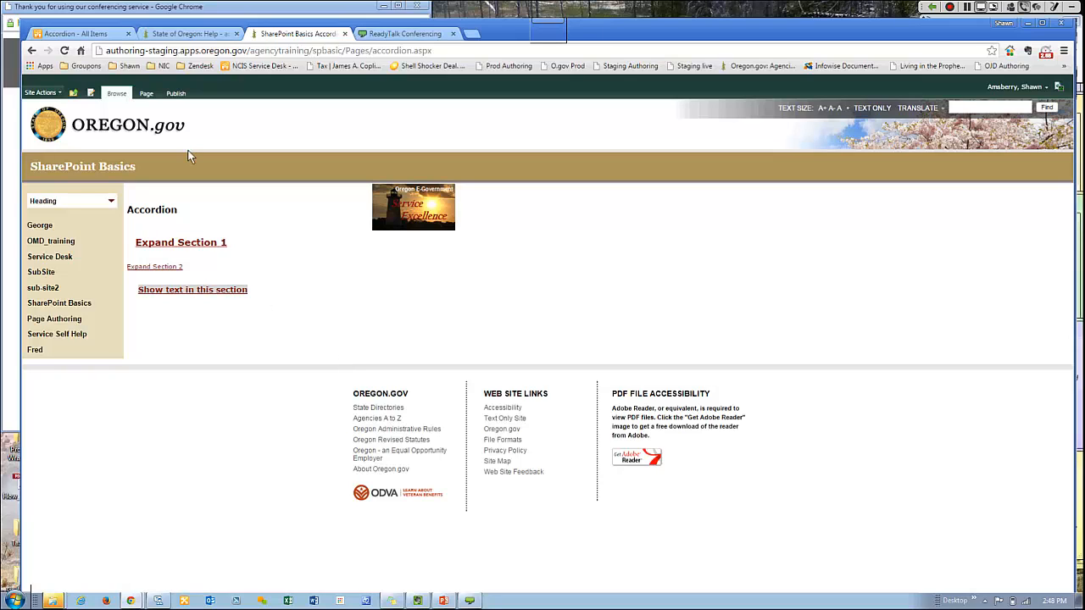
left_click(91, 93)
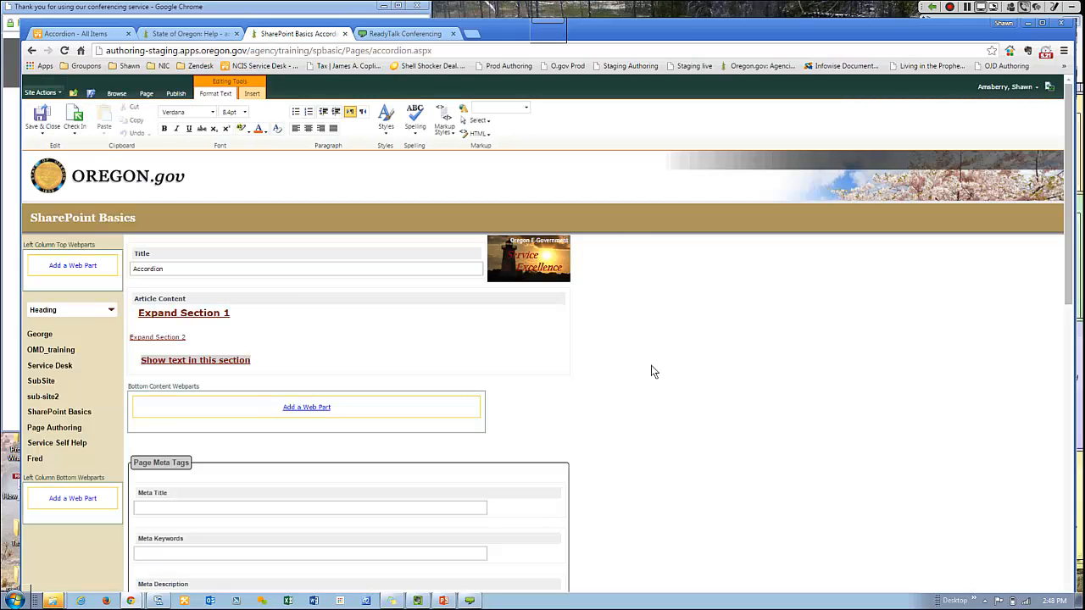
Examine the page's article content and the header and footer content fields in its additional script and CSS section.
scroll(653, 370, "down", 3)
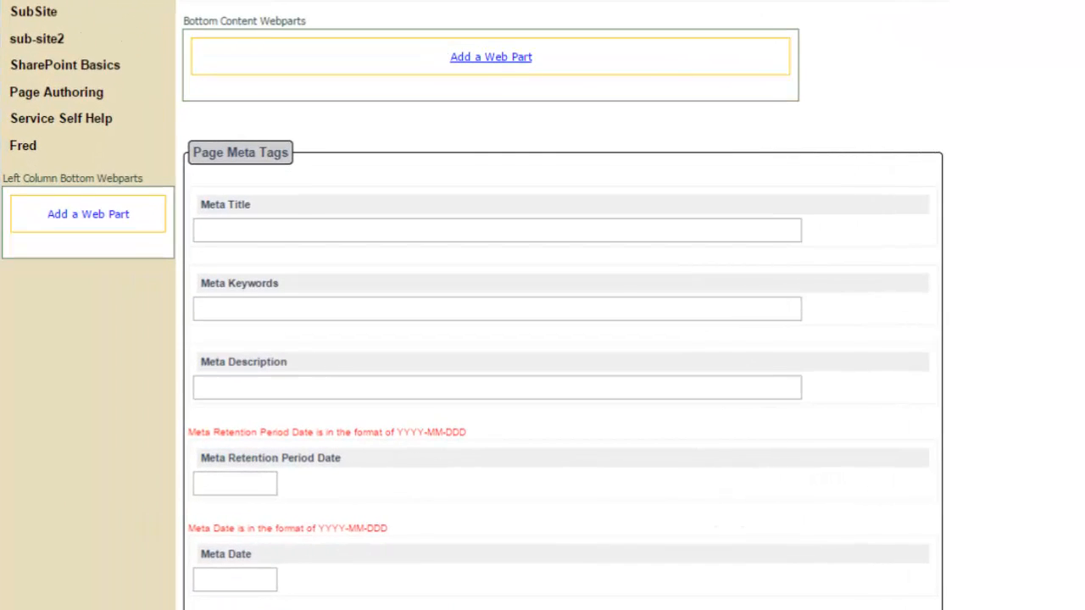
scroll(240, 130, "down", 8)
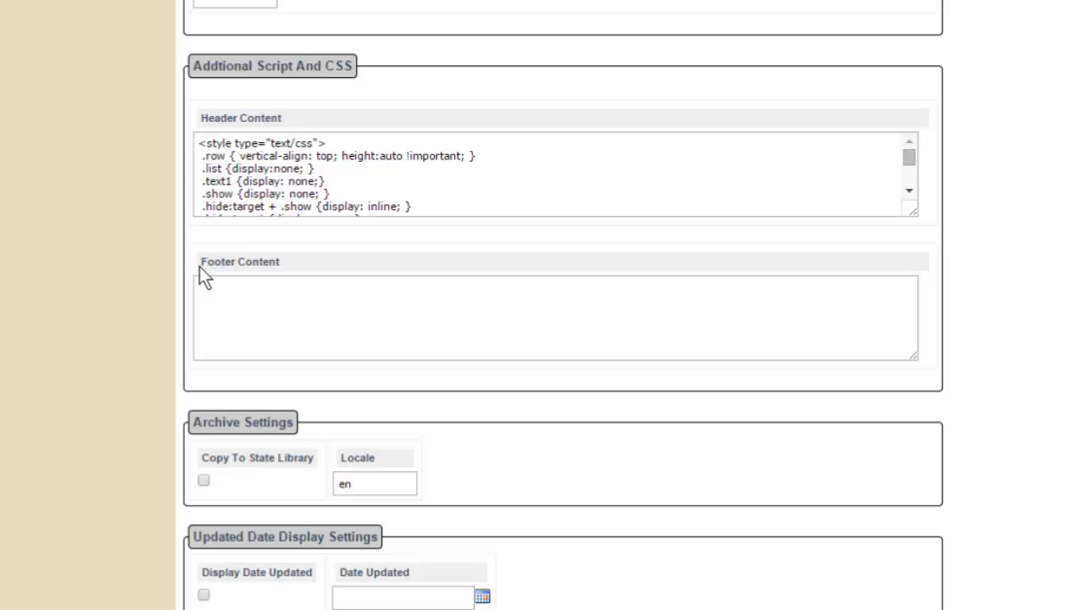
left_click(402, 290)
left_click(414, 192)
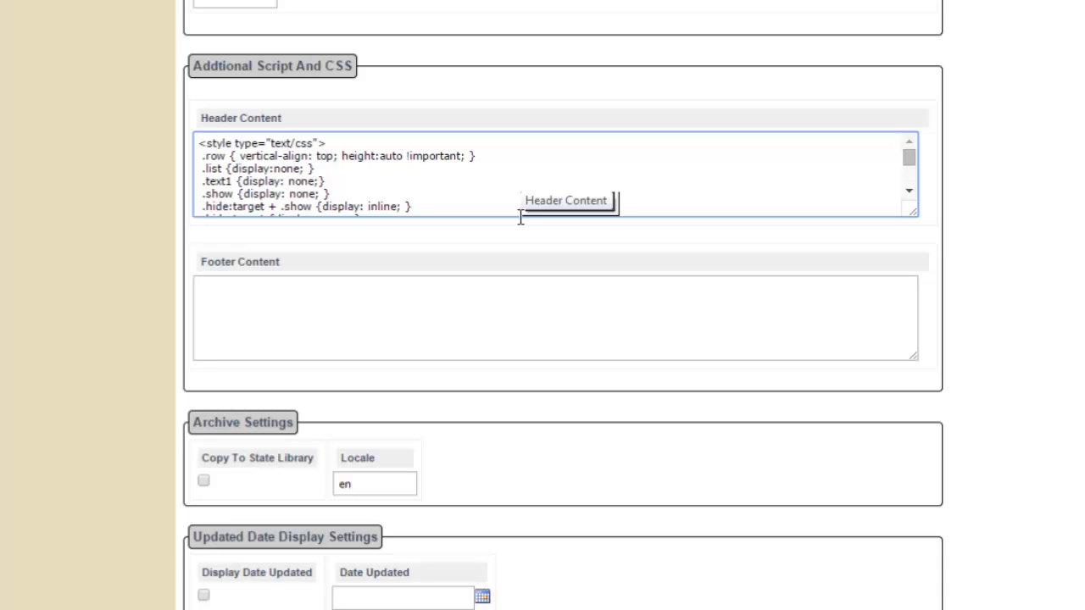
left_click(512, 310)
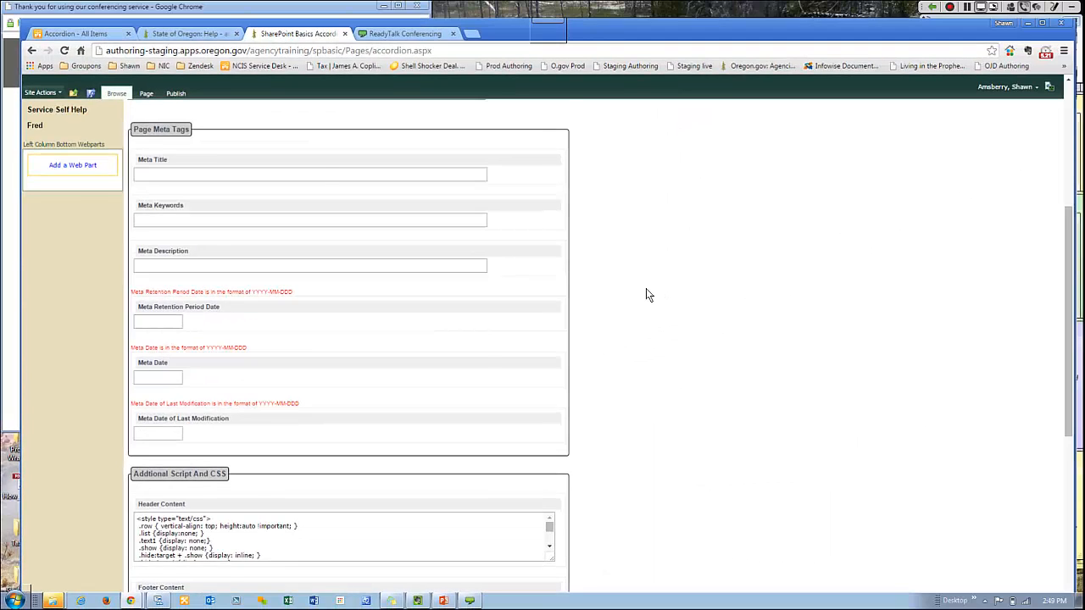
scroll(846, 72, "up", 3)
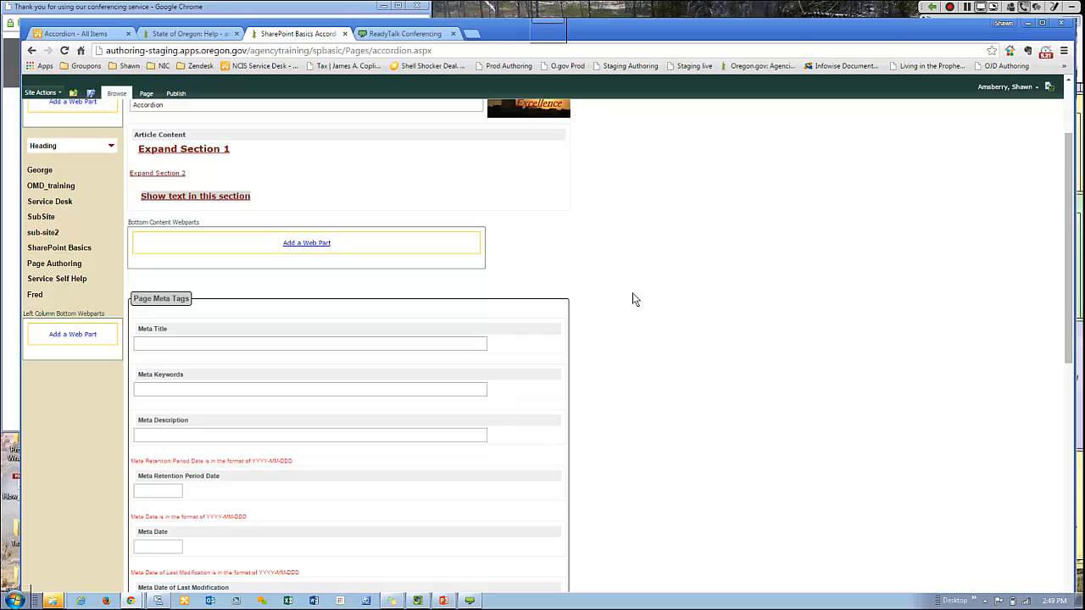
scroll(633, 298, "up", 1)
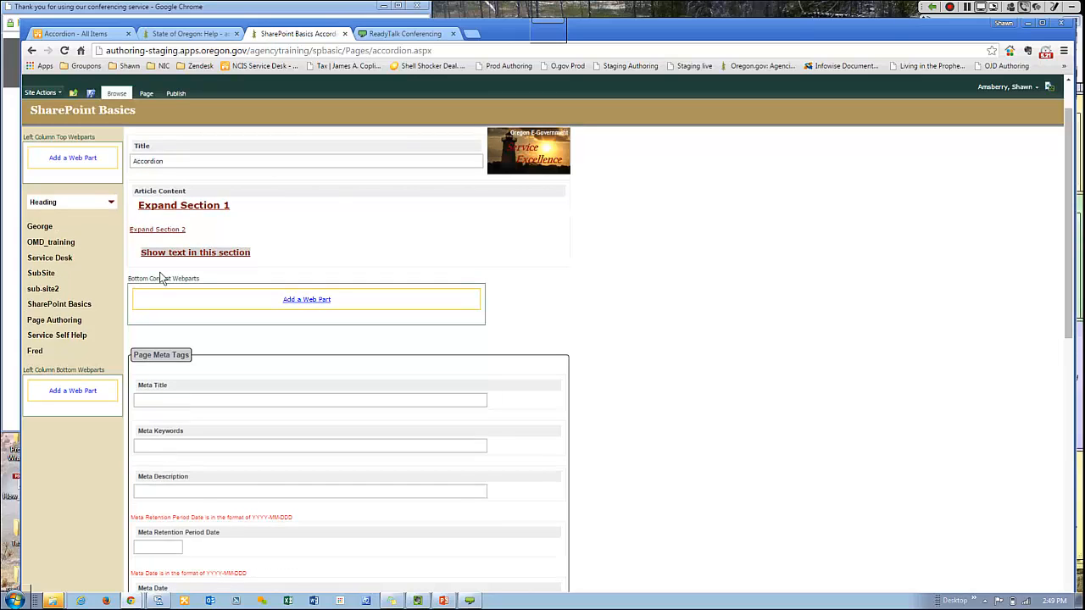
scroll(756, 388, "down", 5)
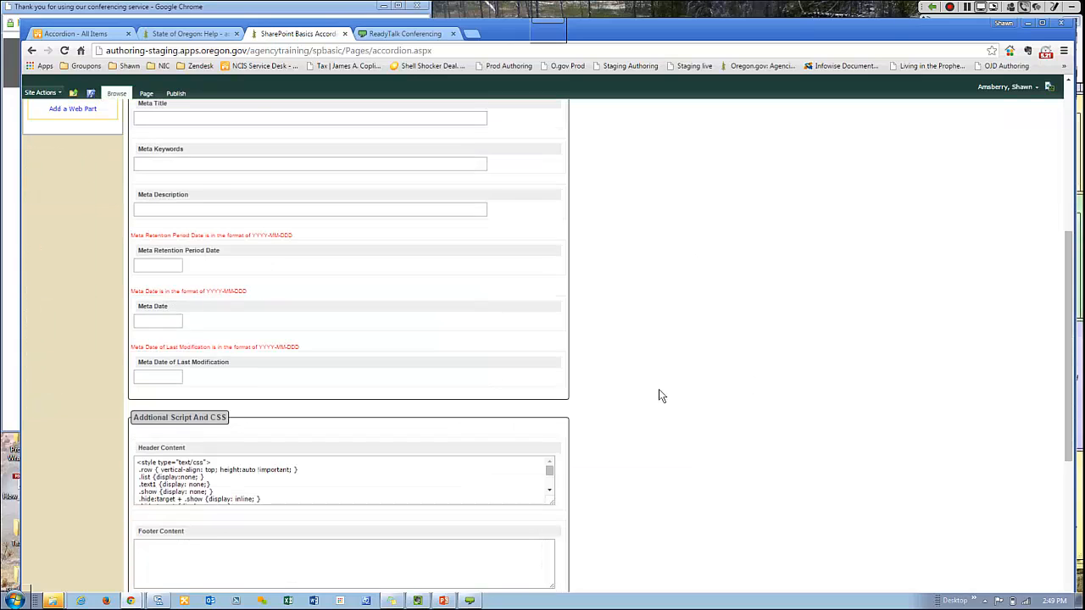
left_click(526, 371)
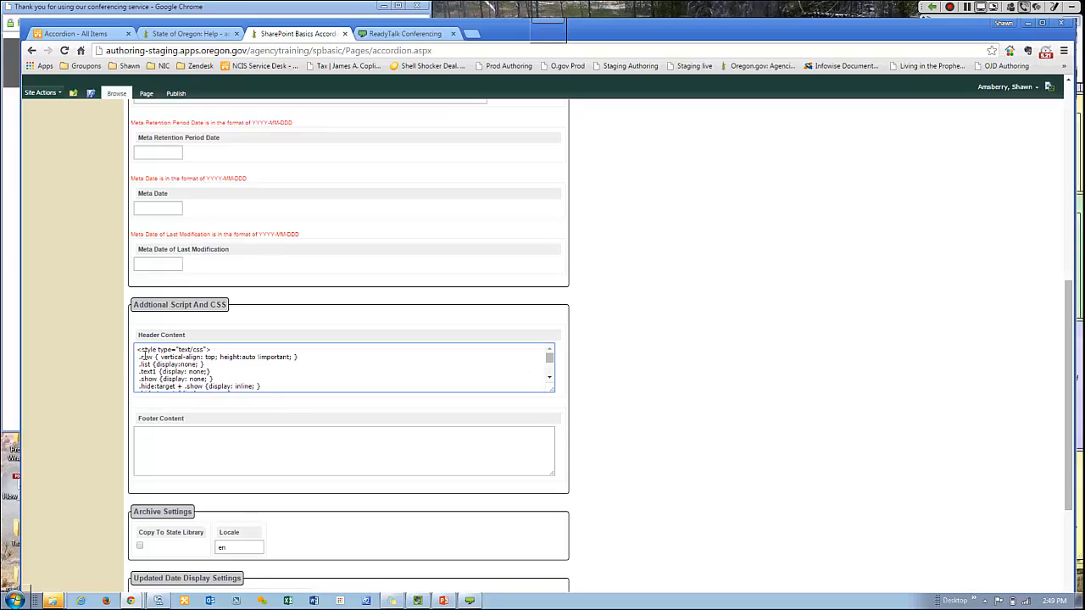
Highlight the CSS code in the Header Content field to read through its display rules.
left_click_drag(138, 349, 255, 406)
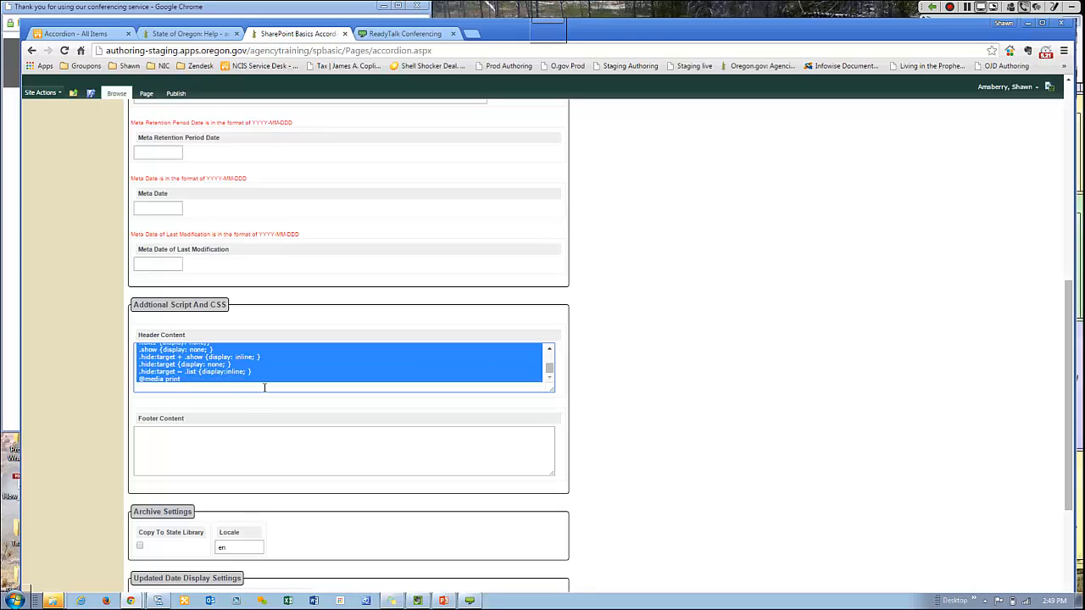
left_click(267, 383)
key("ctrl+a")
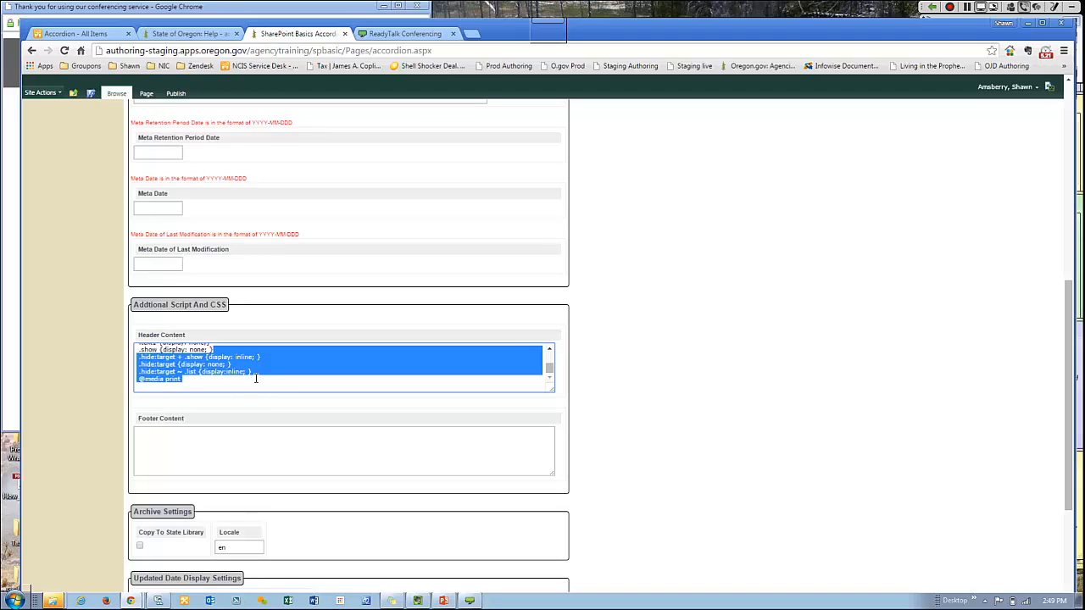
left_click_drag(269, 350, 271, 385)
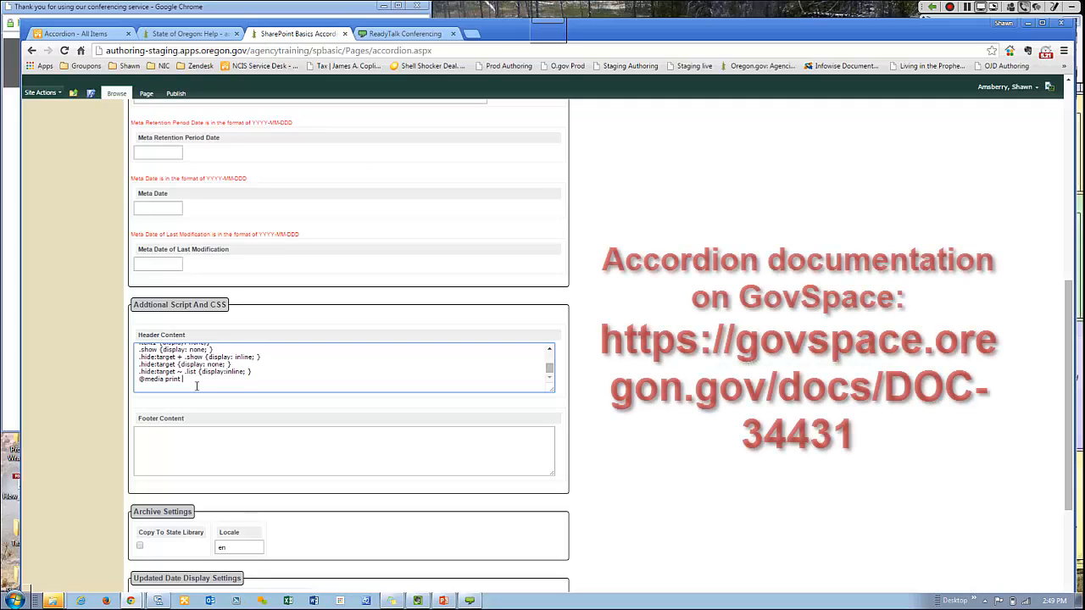
Finish reviewing the Header Content CSS and open the HTML source of the article content.
left_click_drag(197, 385, 143, 337)
left_click(705, 413)
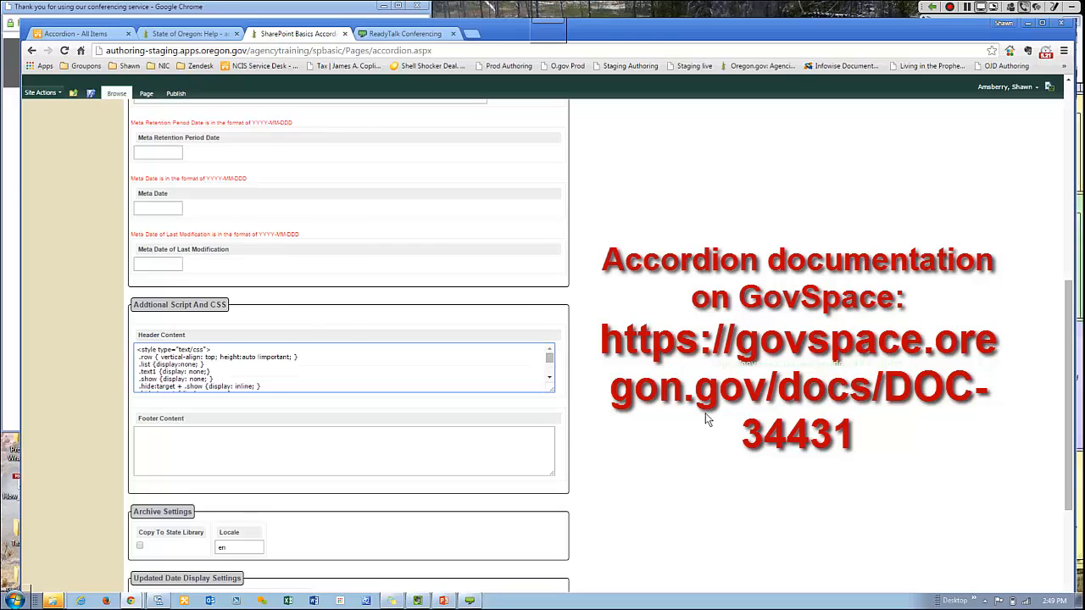
scroll(705, 412, "up", 2)
scroll(263, 283, "up", 3)
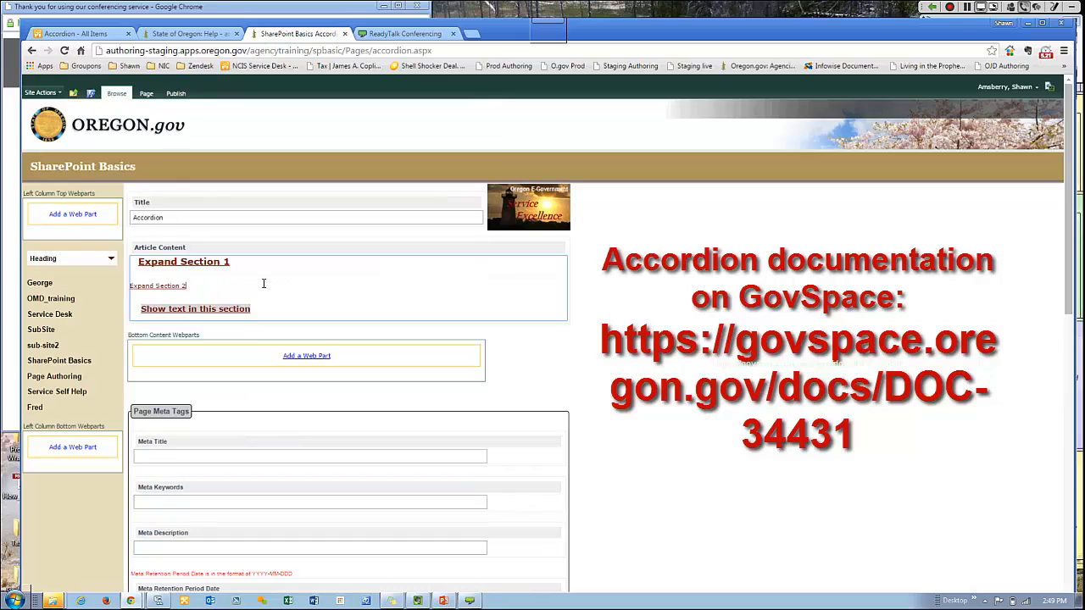
left_click(264, 283)
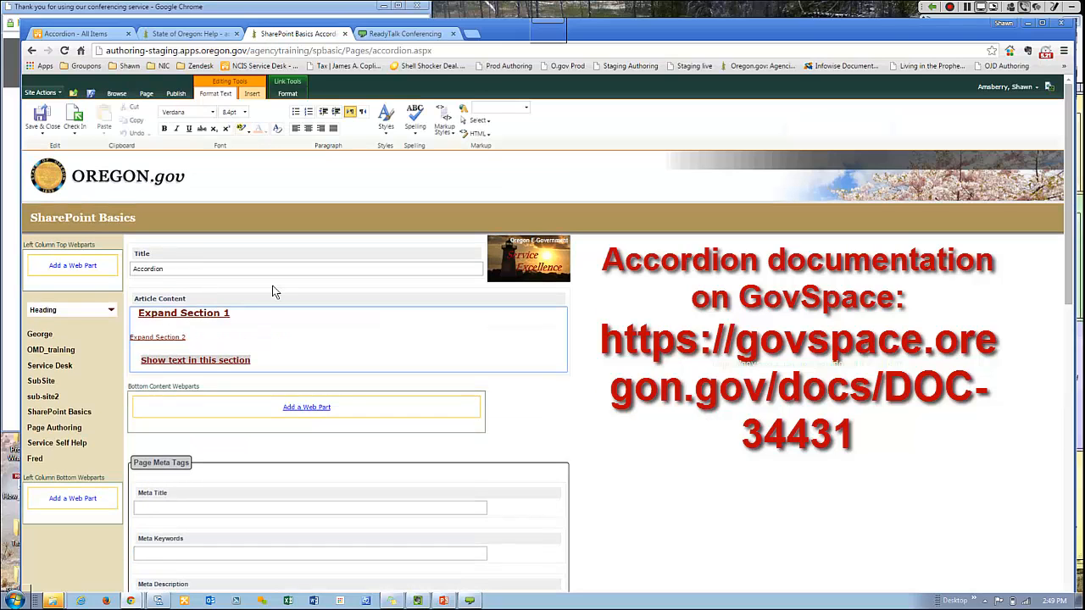
left_click(479, 134)
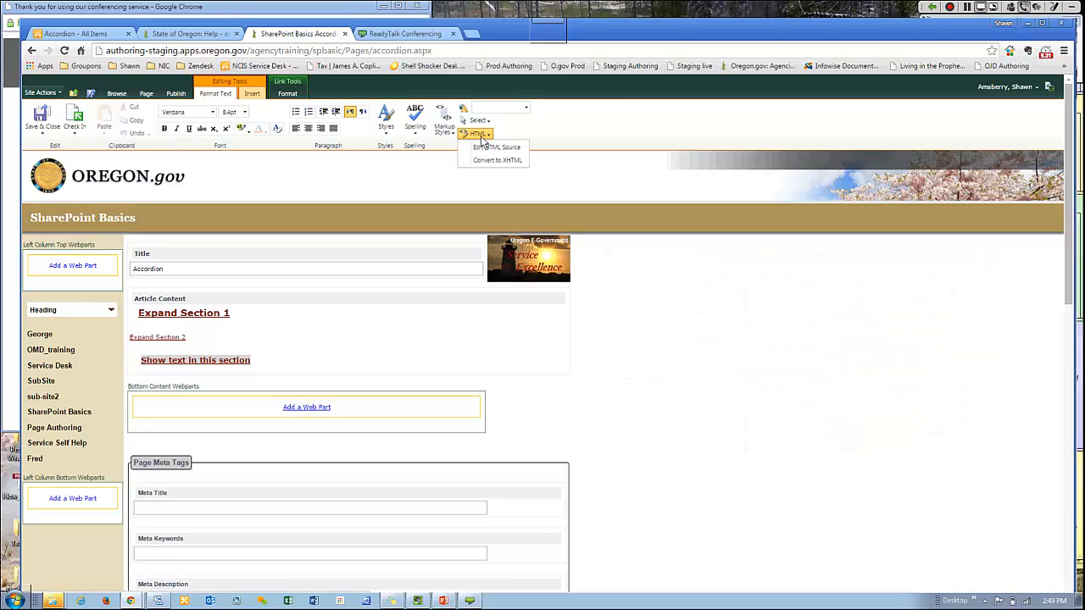
left_click(485, 147)
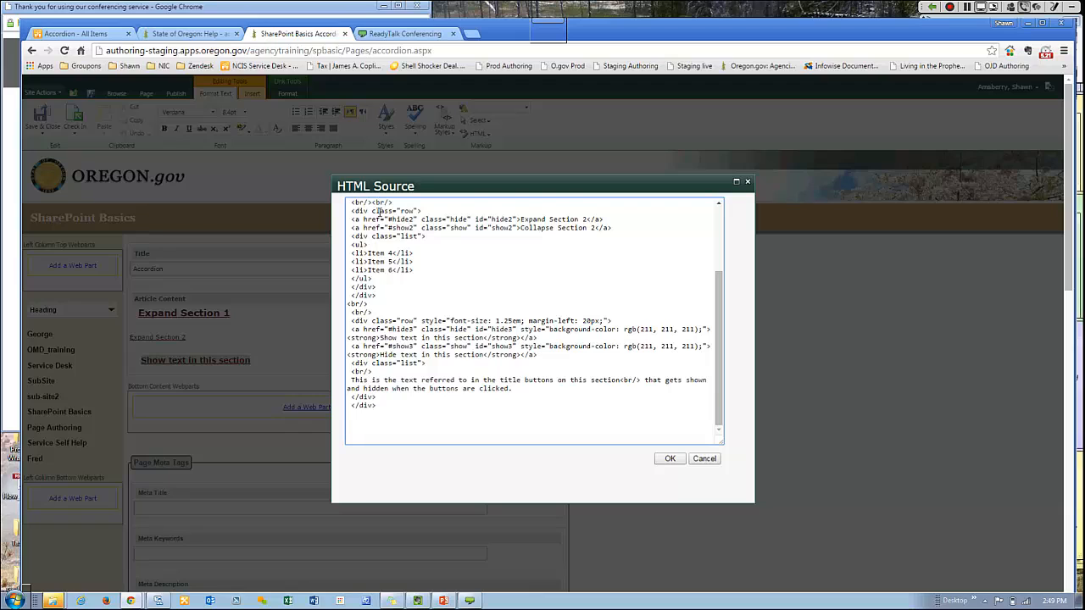
Highlight the accordion markup in the HTML source to read through it, and close the source without changes.
left_click_drag(393, 420, 356, 210)
left_click_drag(378, 286, 348, 204)
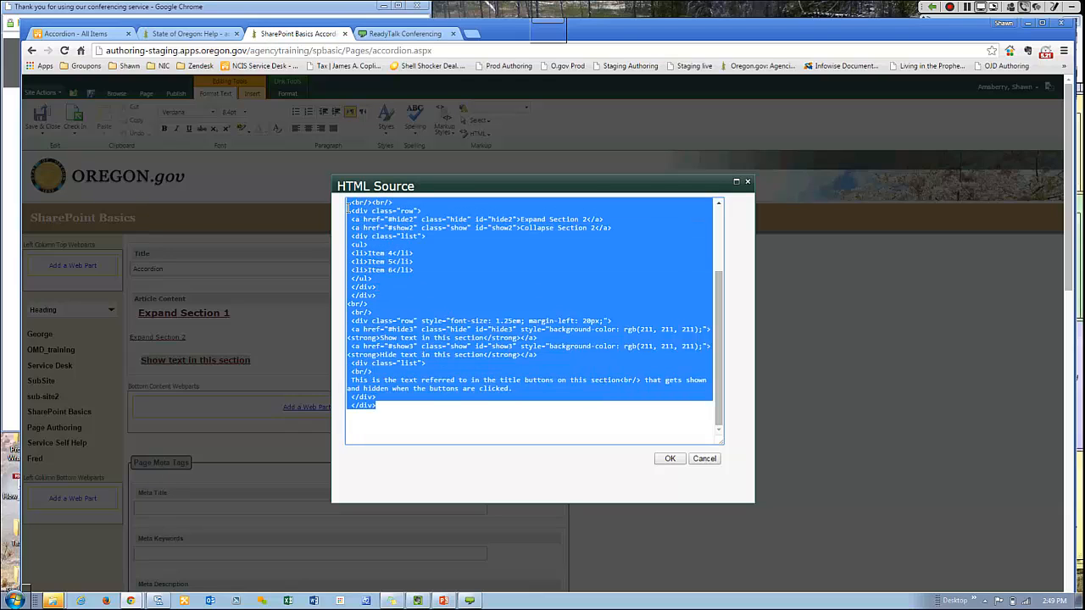
left_click(452, 283)
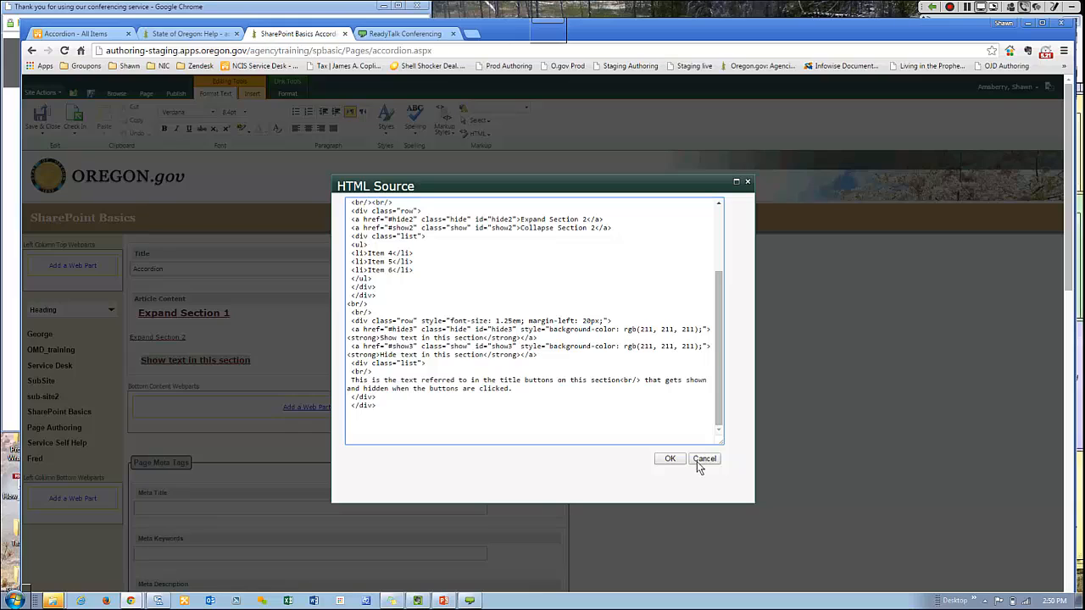
left_click_drag(396, 403, 381, 264)
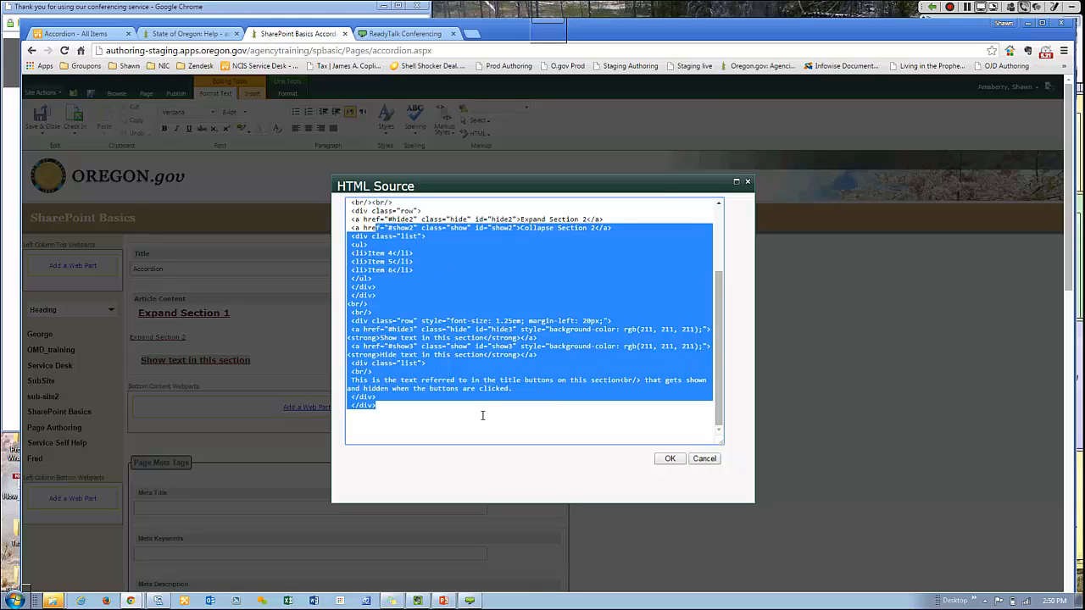
left_click_drag(483, 415, 416, 310)
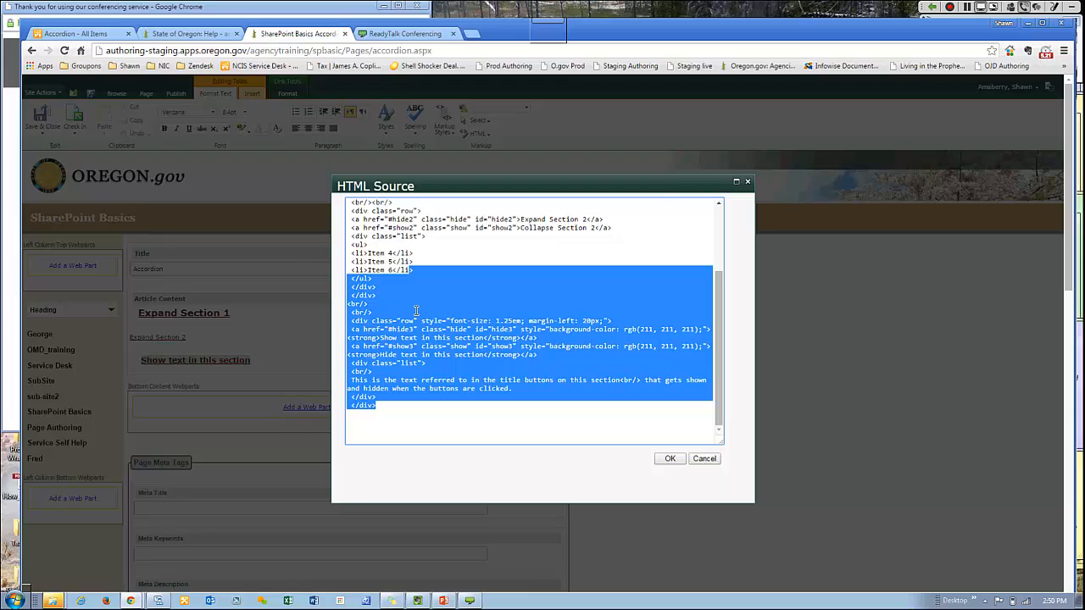
left_click(704, 461)
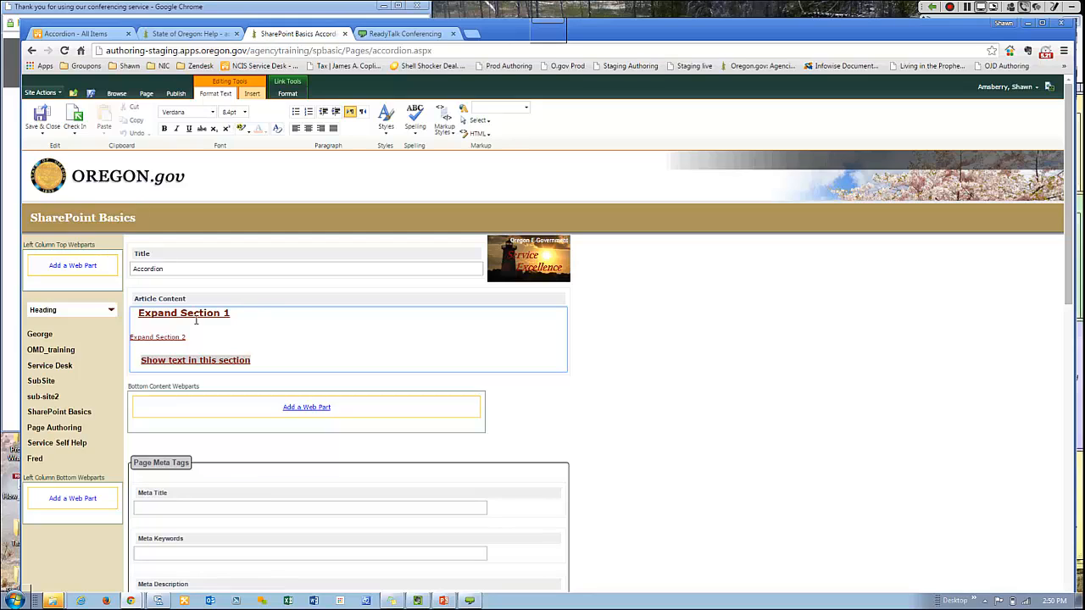
Save the page out of edit mode, and test expanding and collapsing Section 1 and Section 2.
left_click(667, 456)
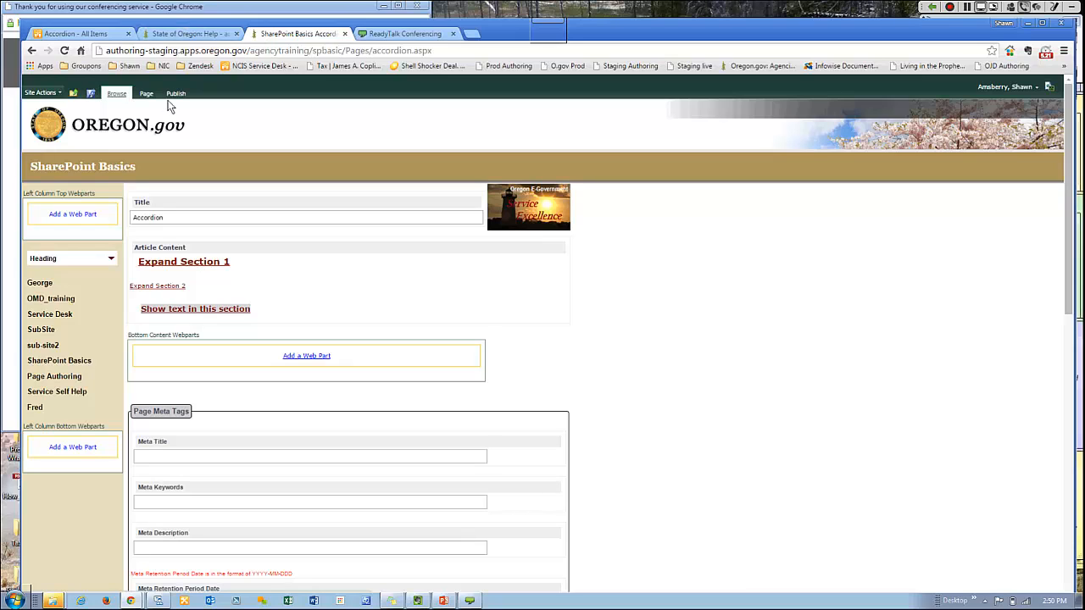
left_click(93, 95)
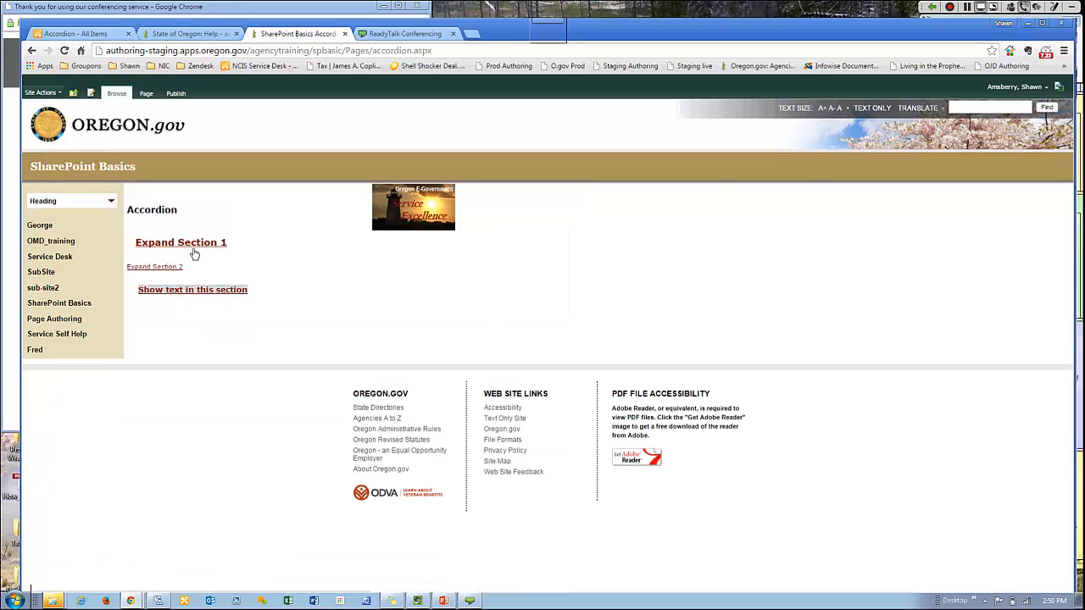
left_click(192, 244)
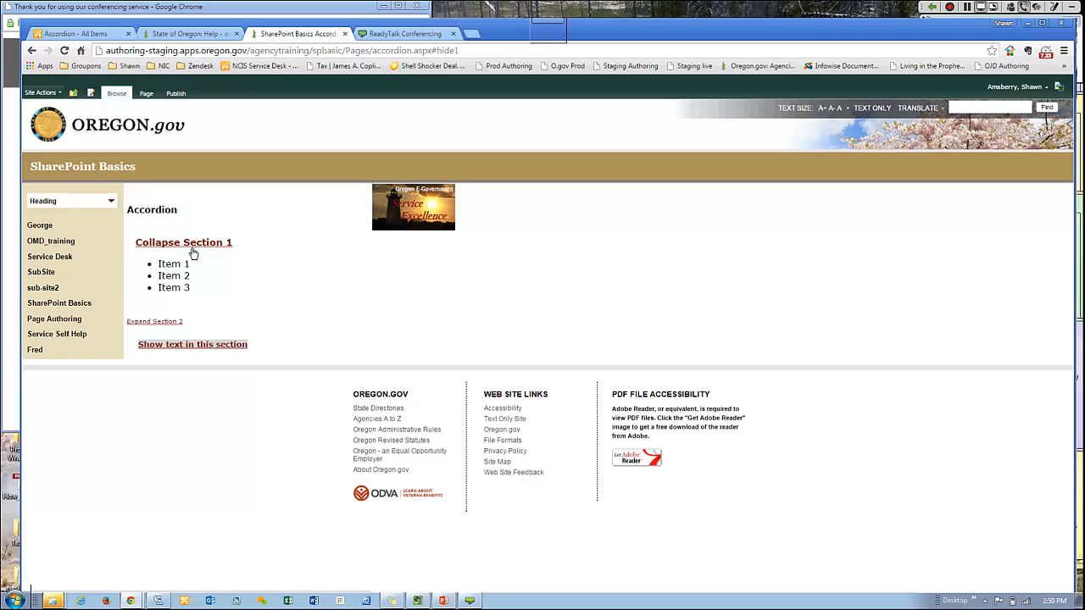
left_click(191, 244)
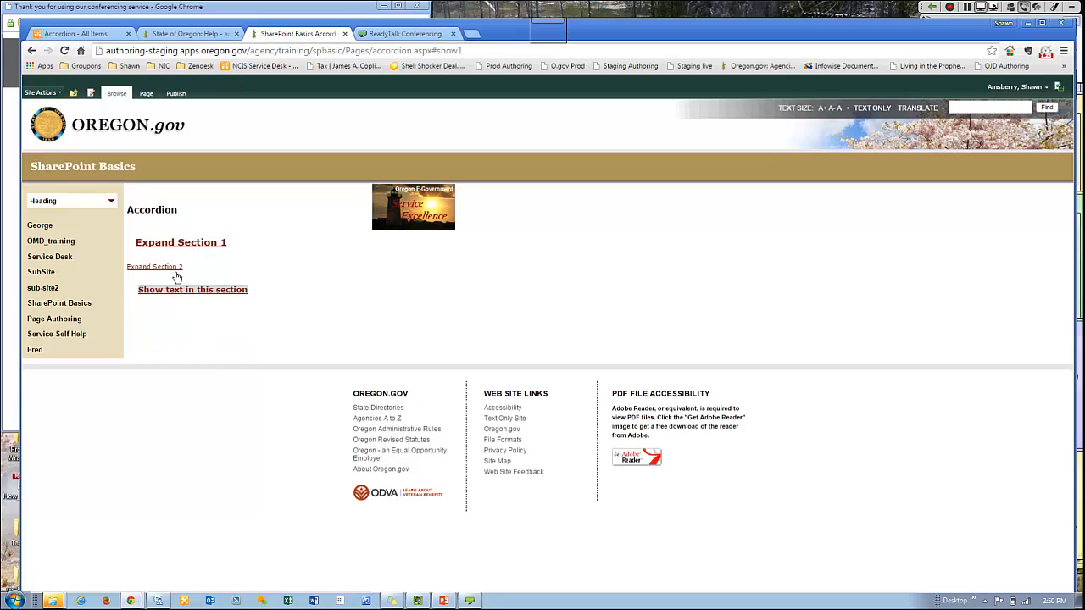
left_click(177, 268)
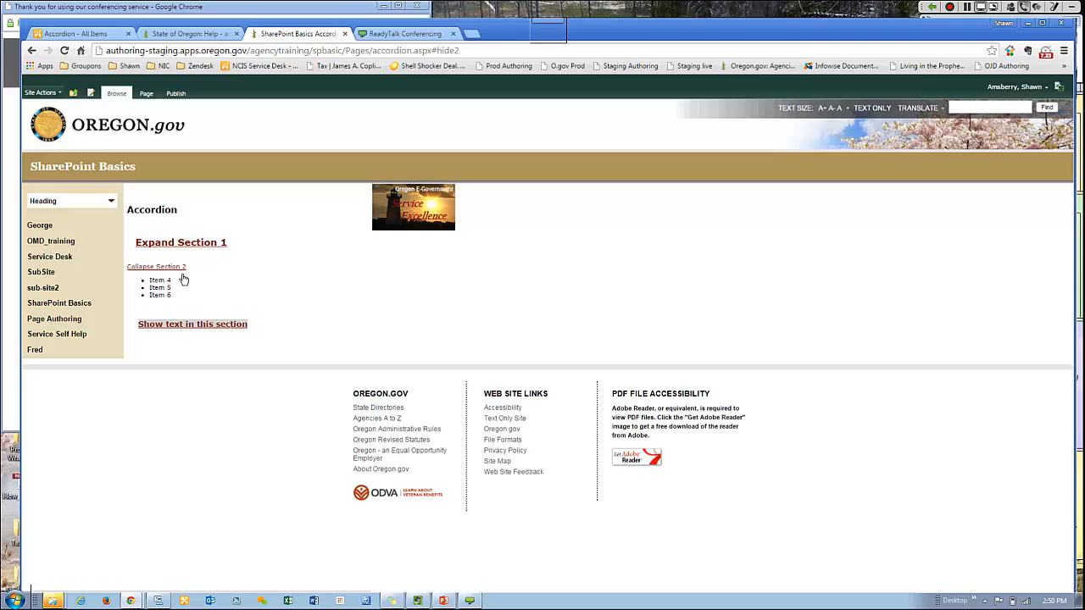
left_click(182, 272)
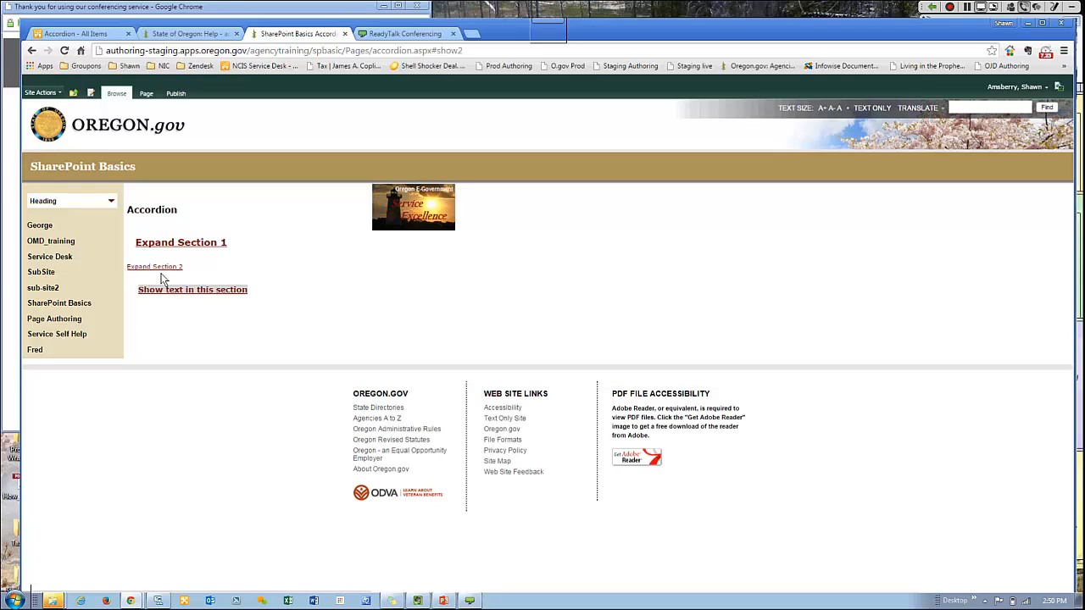
Show and hide the text section, and expand Section 2 and Section 1 to examine how the accordion switches.
left_click(179, 290)
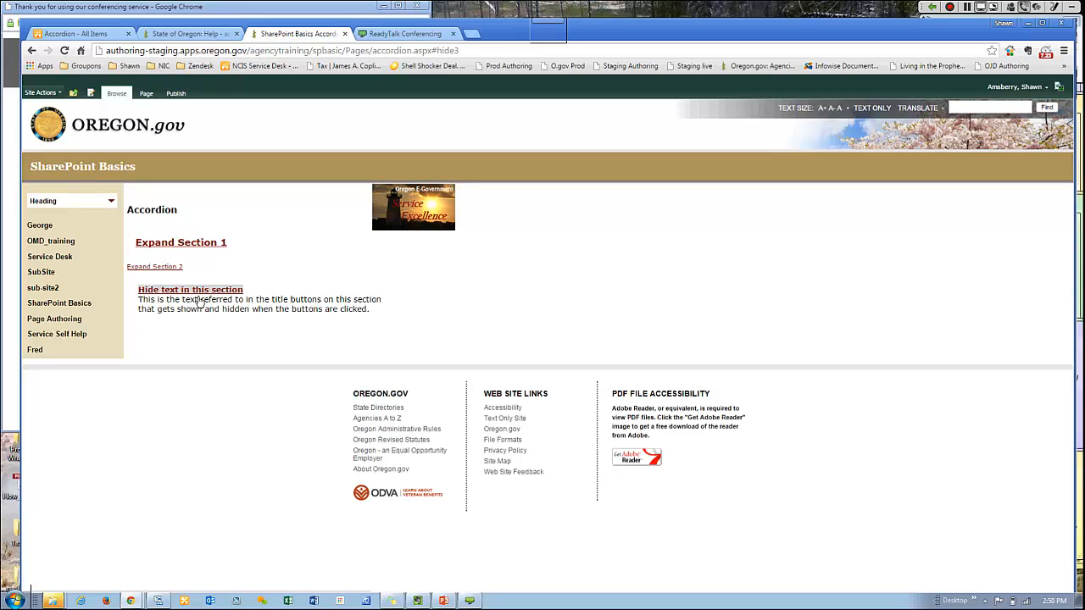
left_click(236, 292)
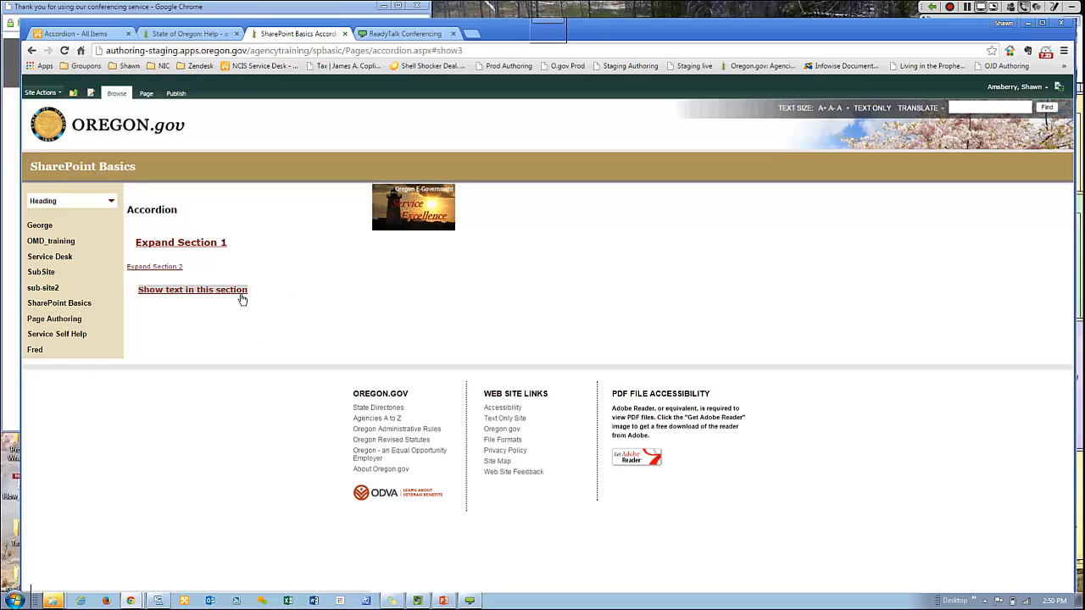
left_click(166, 292)
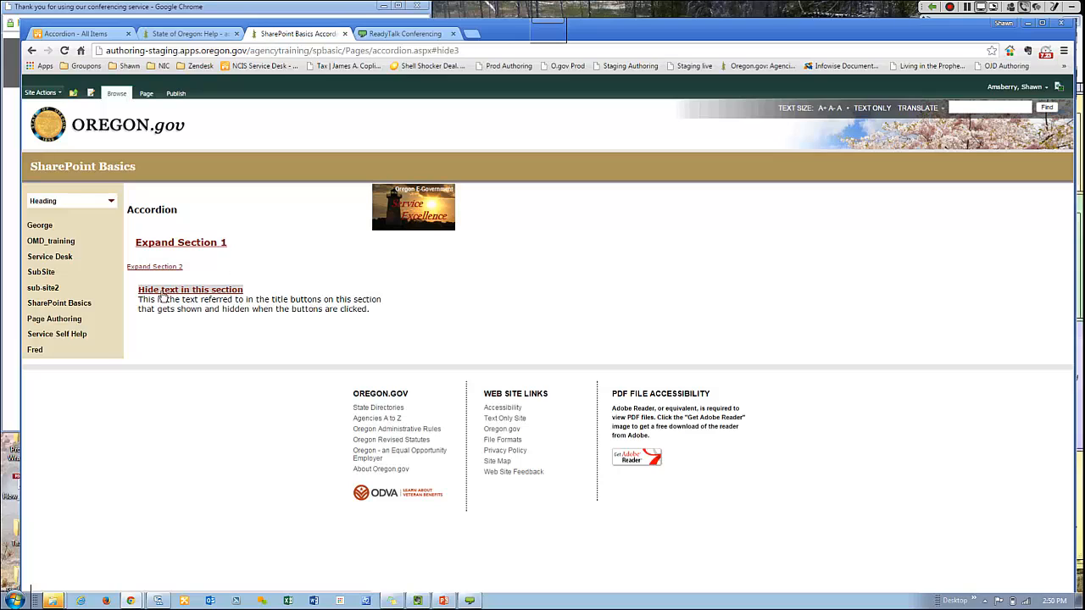
left_click(164, 292)
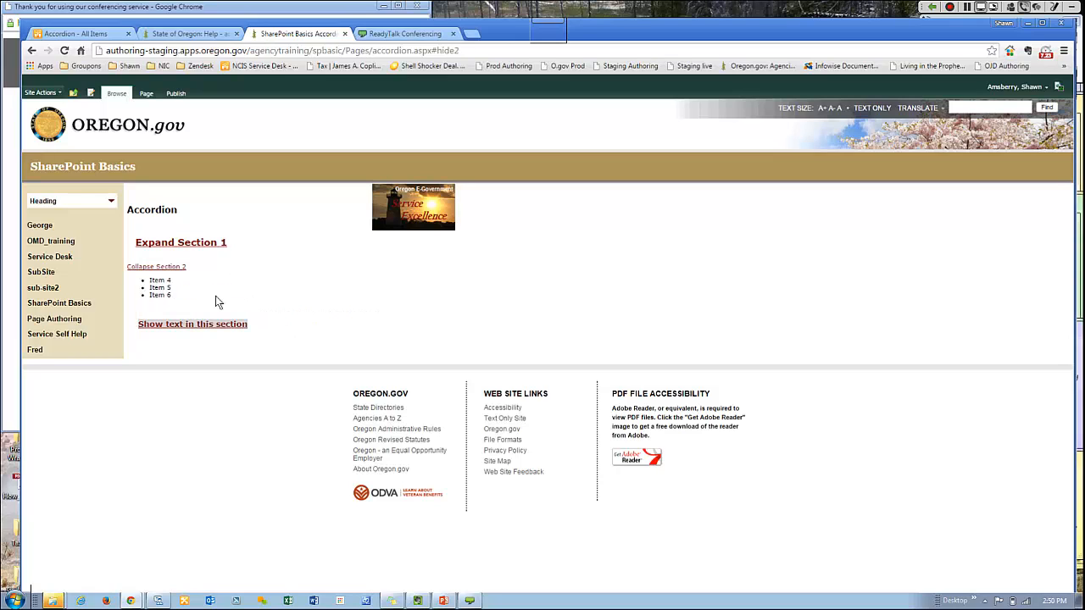
left_click(183, 244)
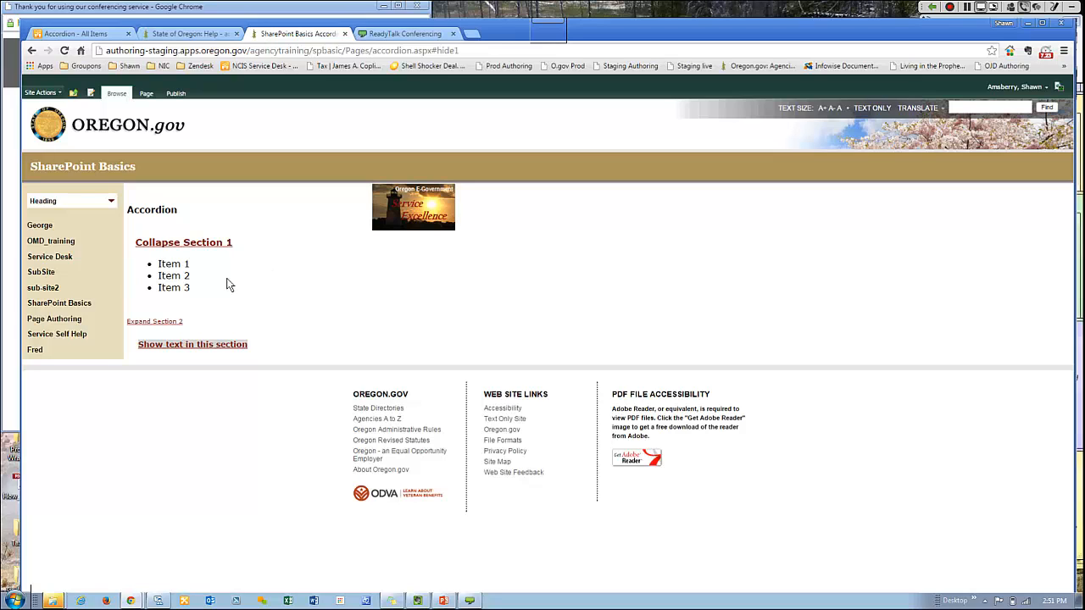
left_click_drag(165, 276, 172, 276)
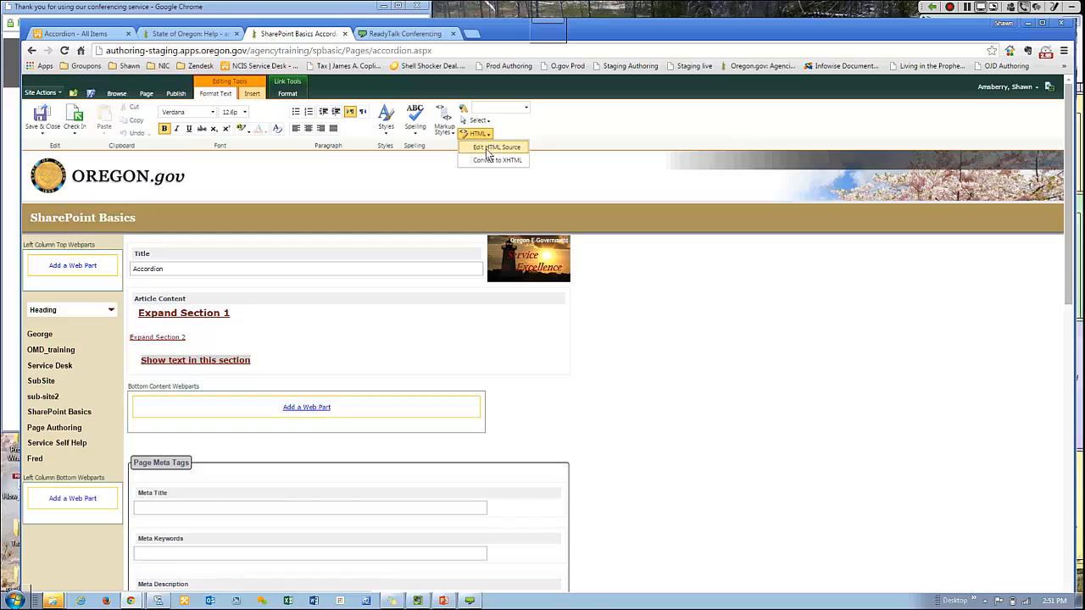
In the article content's HTML source, duplicate the Item 3 list line in Section 1 as Item 4.
left_click(491, 147)
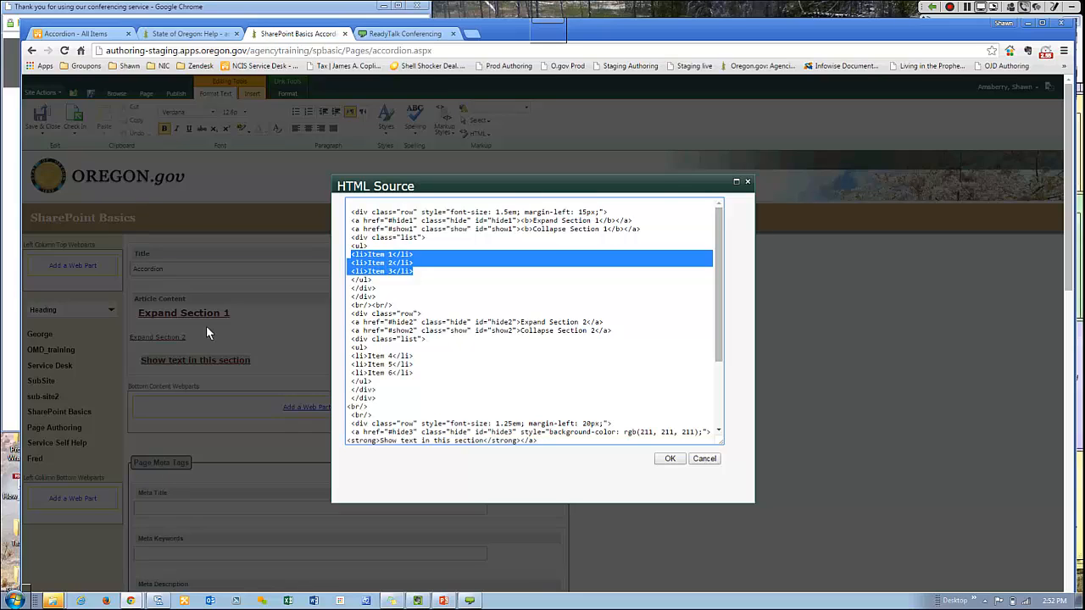
left_click_drag(412, 271, 358, 275)
key("ctrl+c")
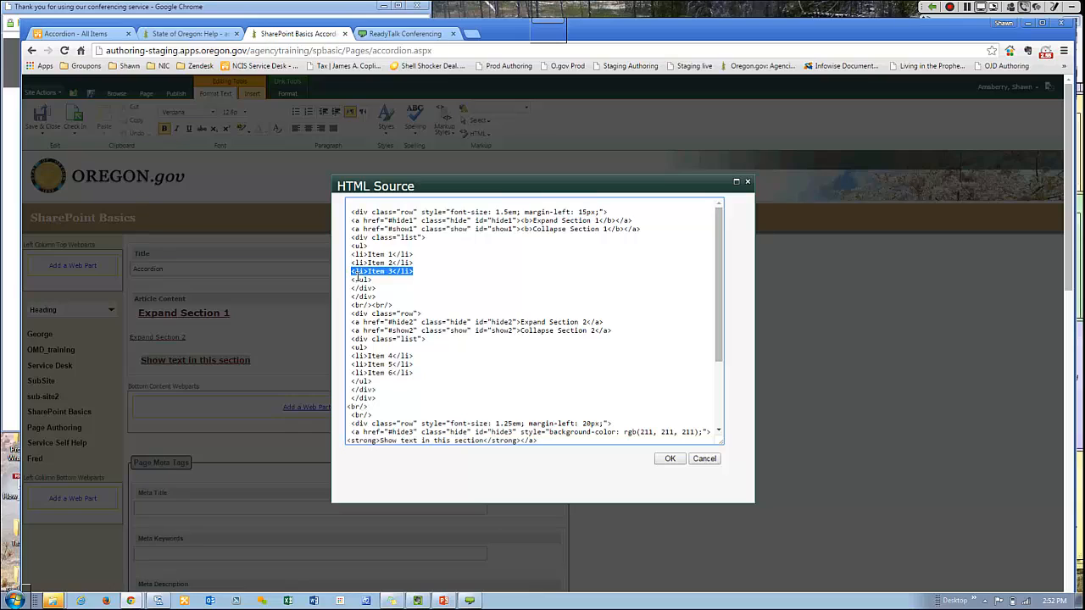
left_click(417, 275)
key("Return")
key("ctrl+v")
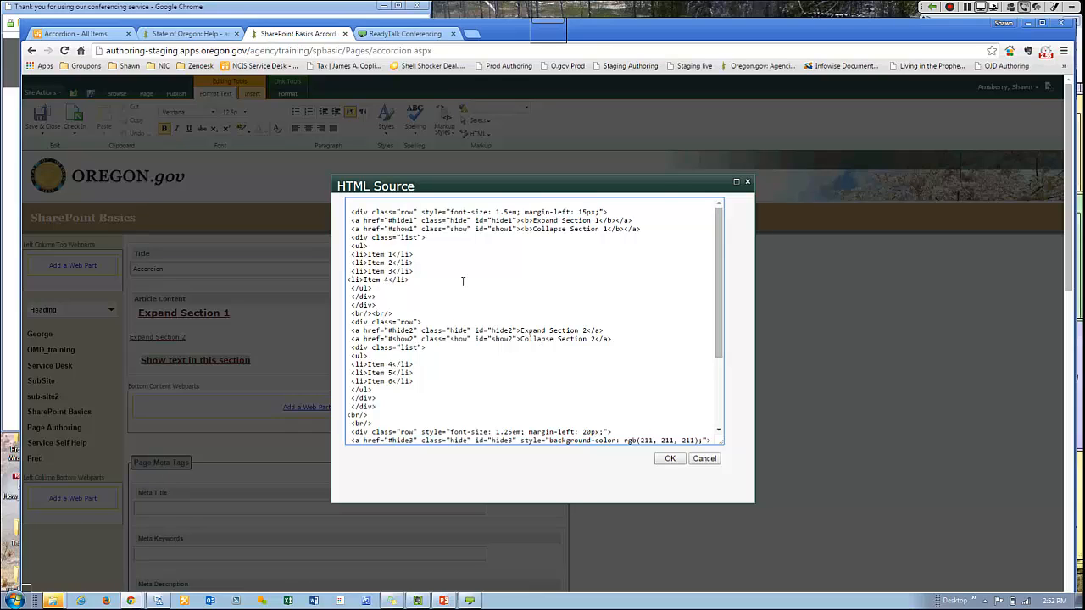
Add another list line reading "Elephant" below Item 4 in Section 1's HTML.
key("Return")
key("ctrl+v")
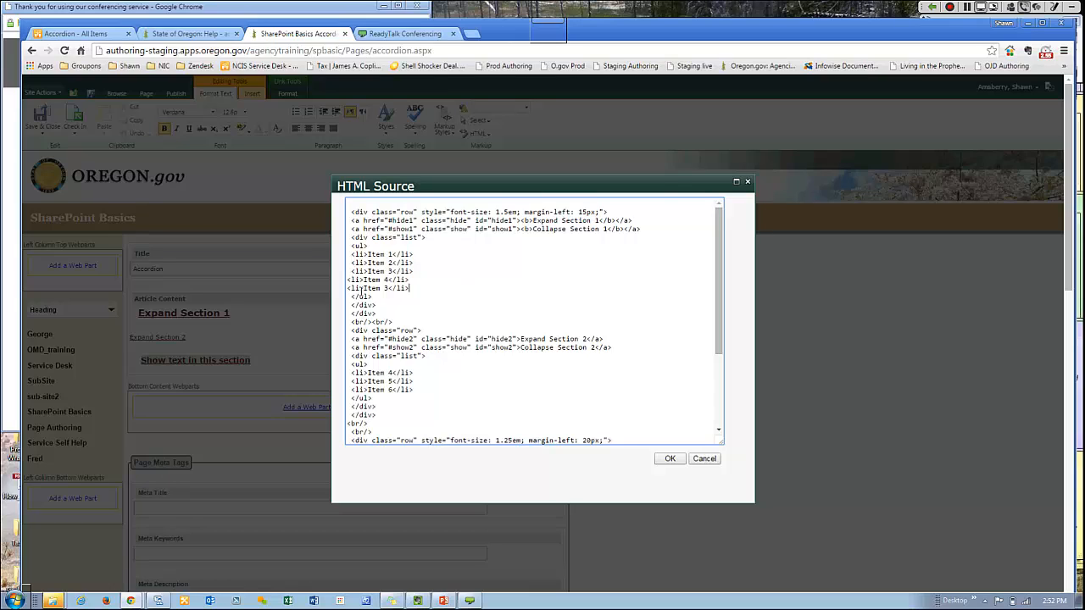
mouse_move(363, 288)
left_mouse_down()
mouse_move(393, 294)
mouse_move(384, 293)
left_mouse_up()
type("Elephant")
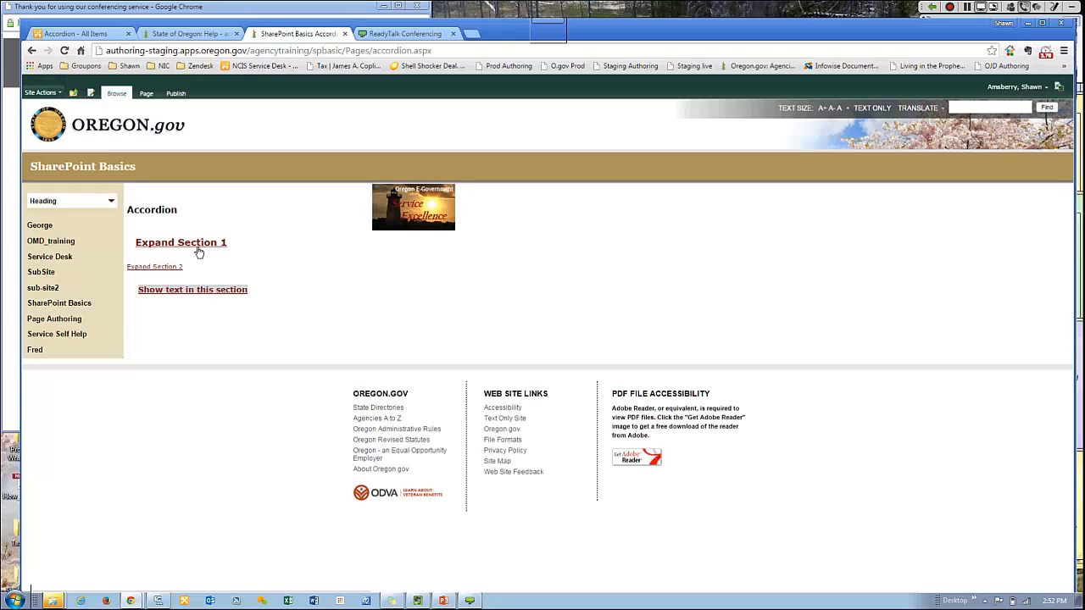
Expand Section 1 on the page, highlight its list items to check the additions, and collapse it.
left_click(199, 250)
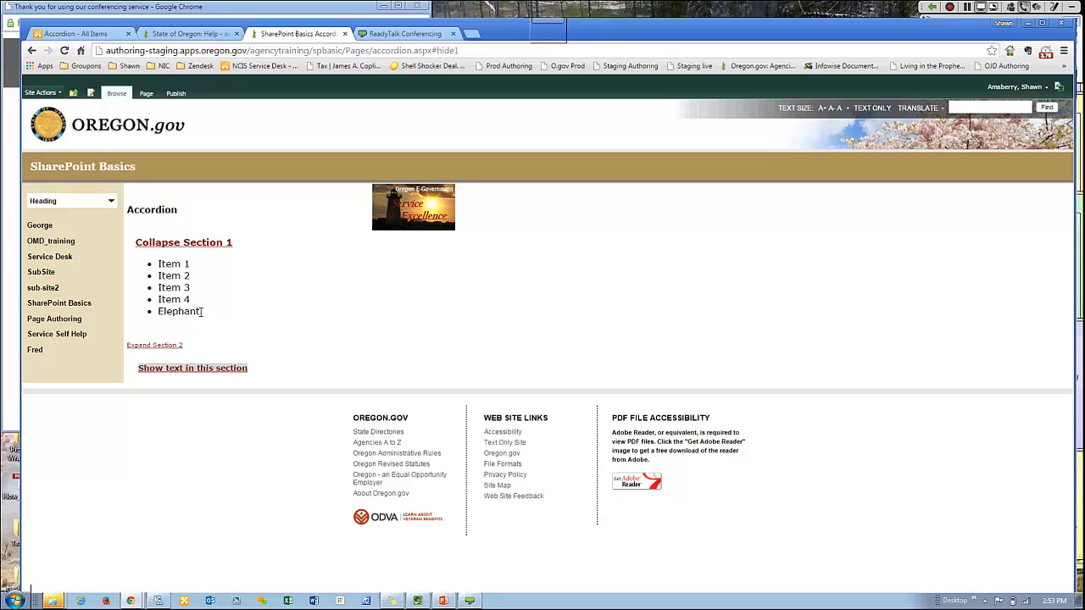
left_click_drag(161, 275, 204, 314)
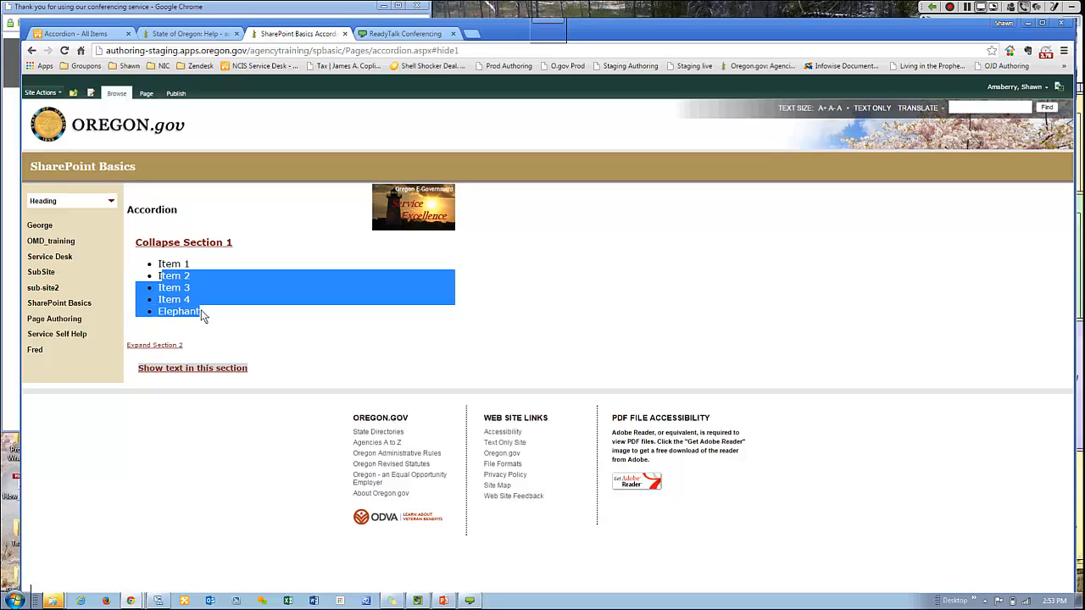
left_click(193, 303)
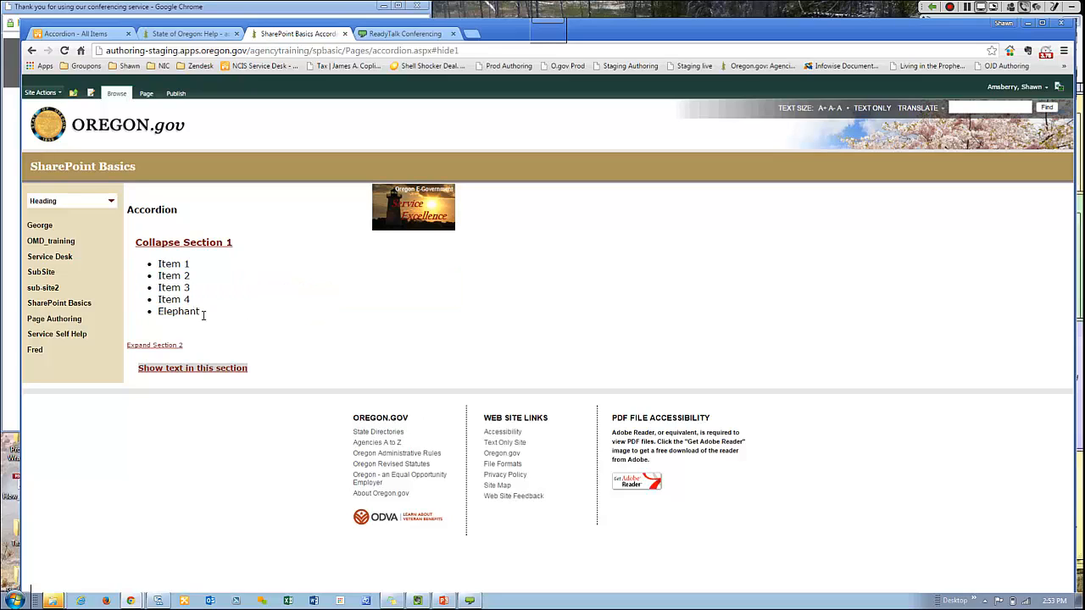
left_click_drag(203, 315, 161, 276)
left_click(173, 288)
left_click_drag(204, 322, 167, 289)
left_click(177, 285)
left_click(194, 246)
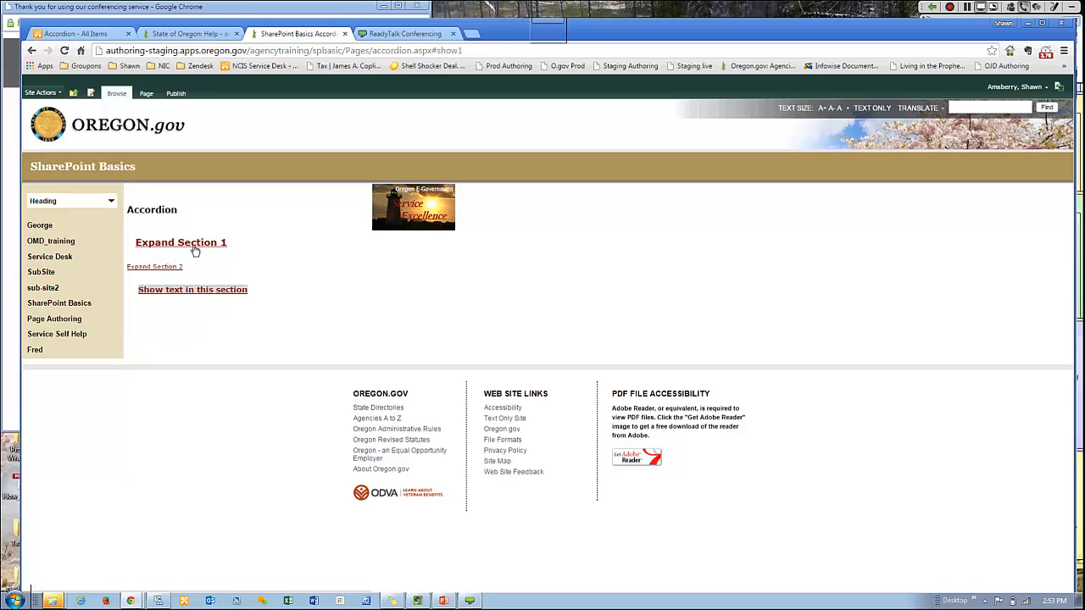
Open Section 2, the text section and Section 1 in turn to check that opening one closes the others.
left_click(174, 270)
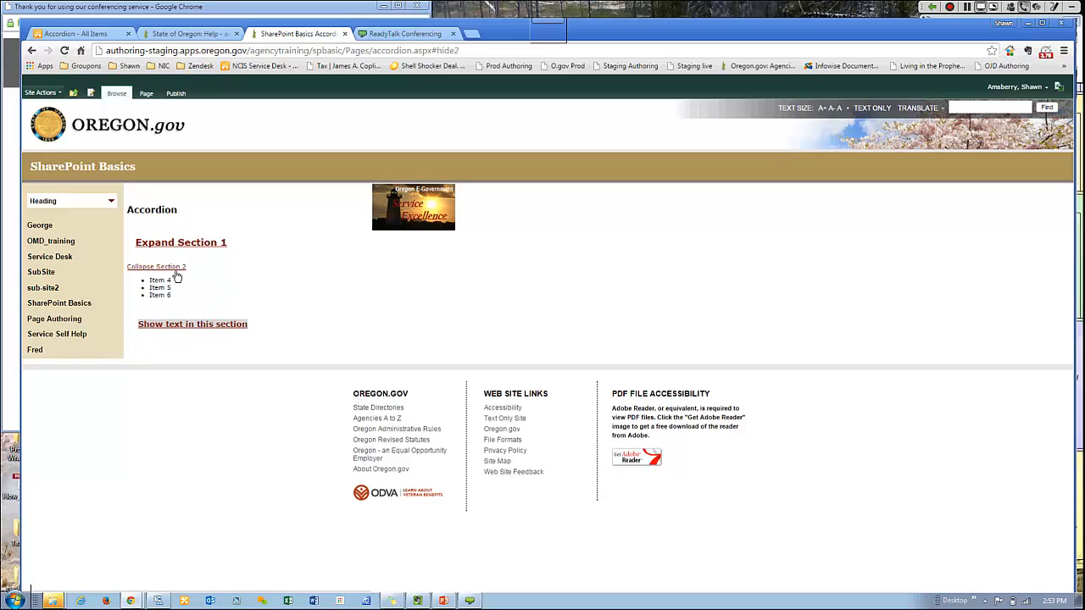
left_click(211, 322)
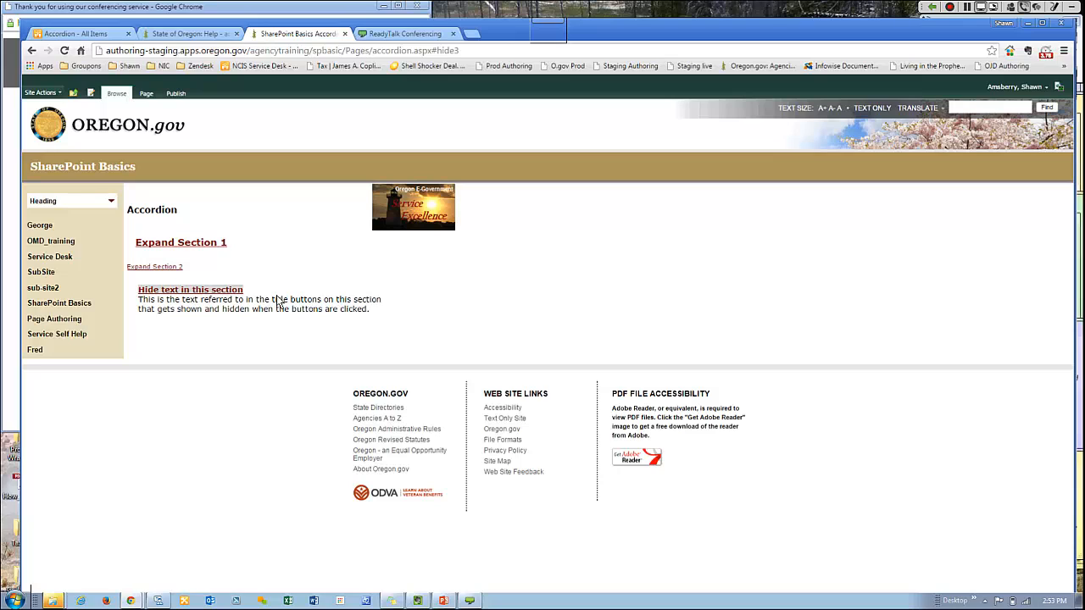
left_click(155, 266)
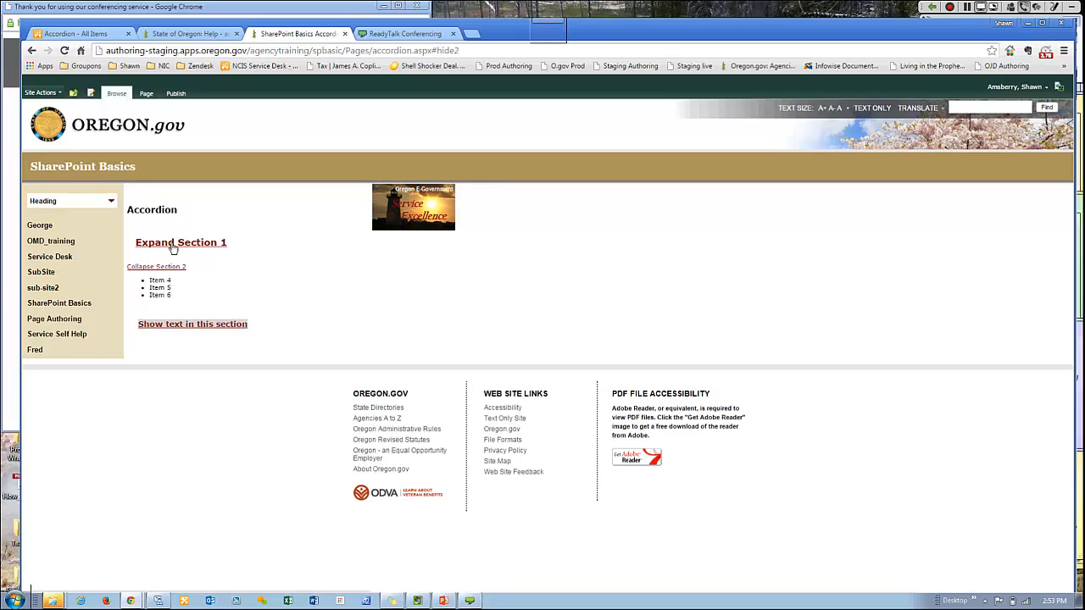
left_click(173, 246)
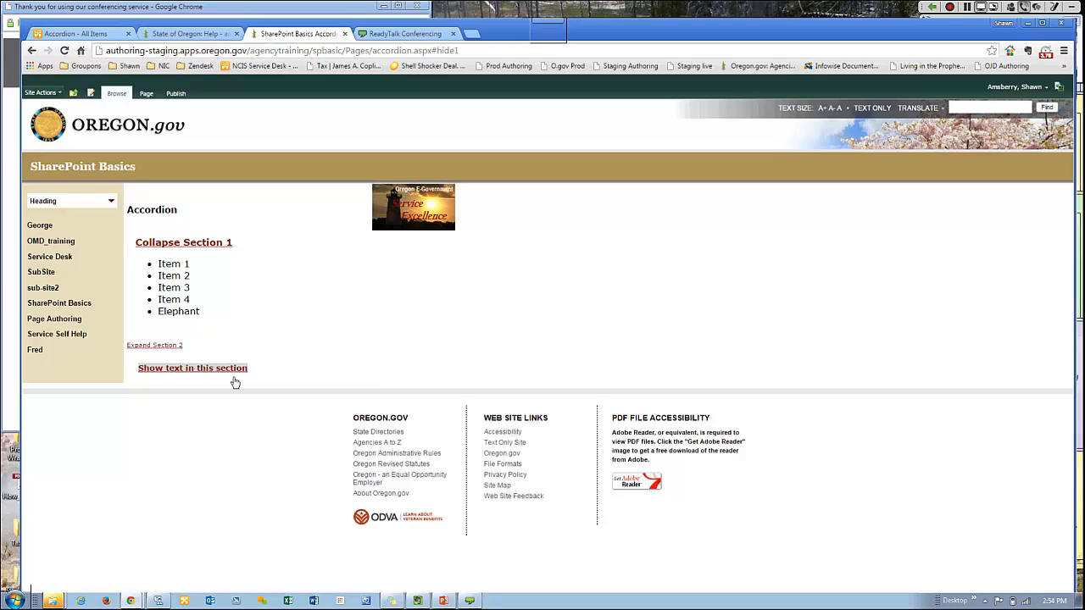
left_click(222, 375)
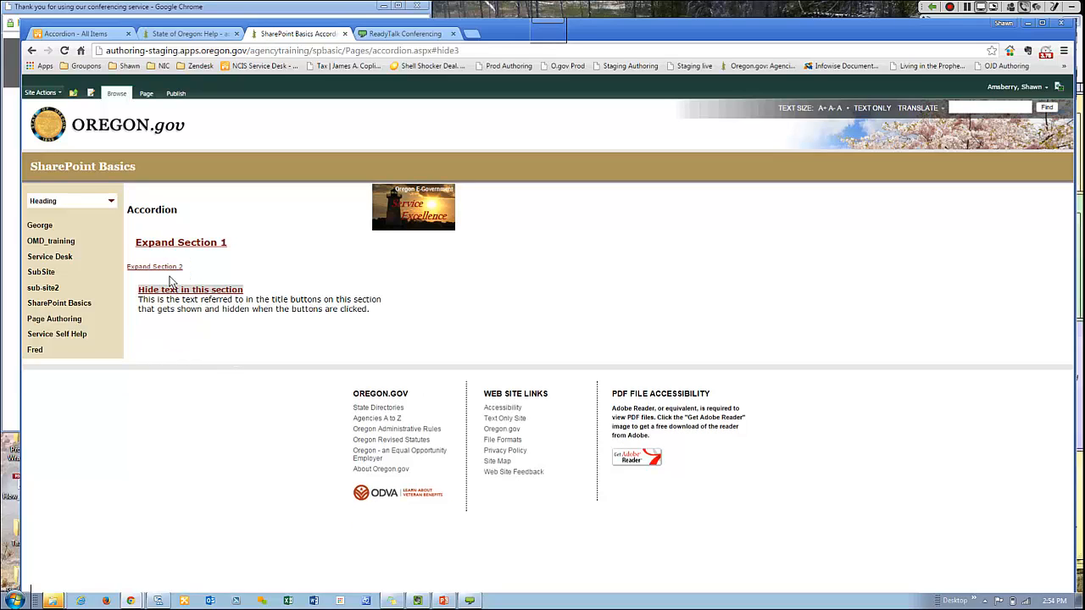
left_click(167, 263)
left_click(167, 265)
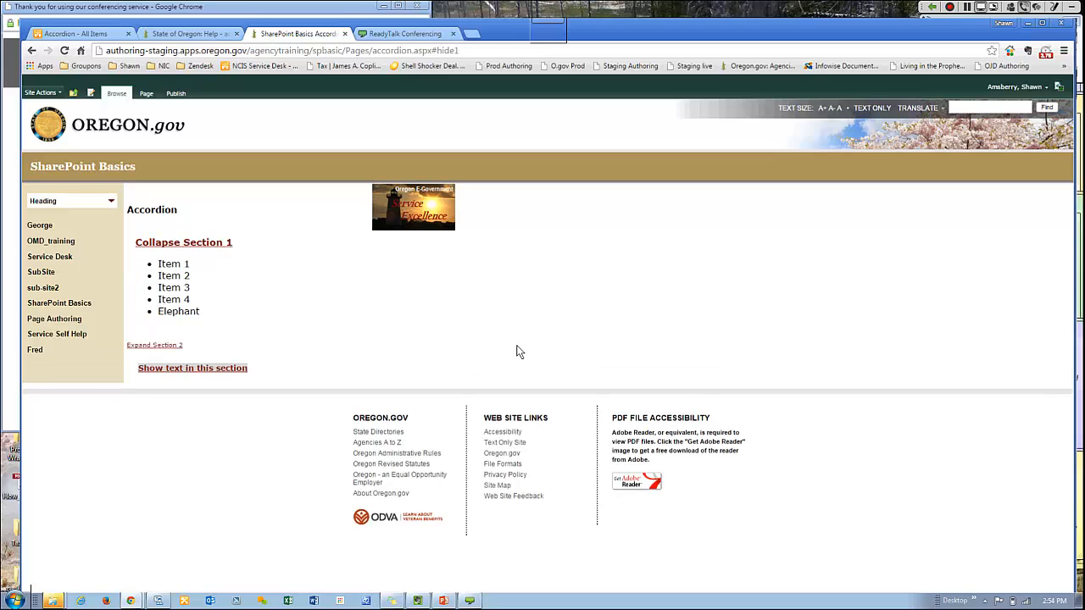